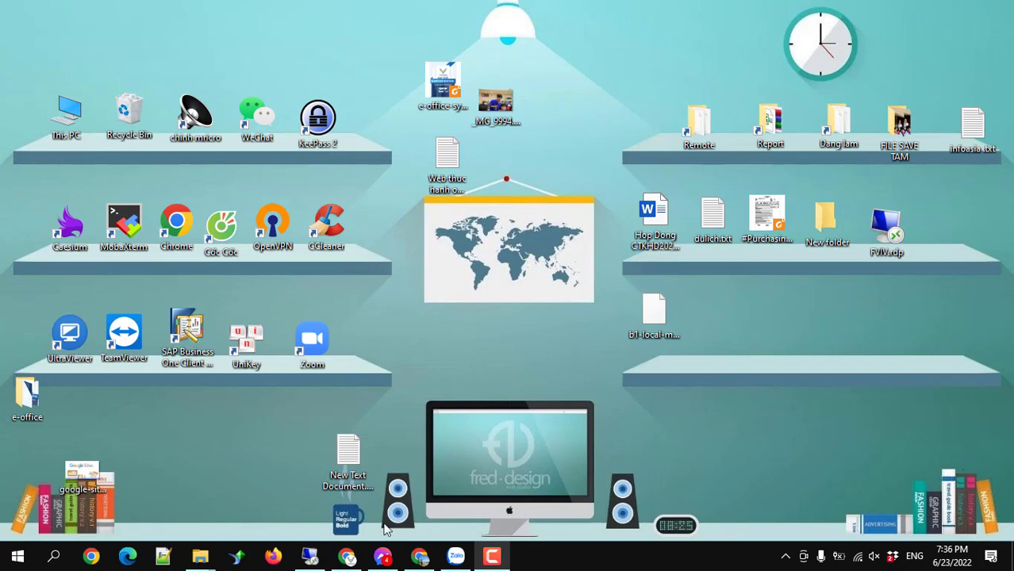
Launch XAMPP Control Panel from Windows Search.
{"action": "left_click", "coordinate": [54, 557]}
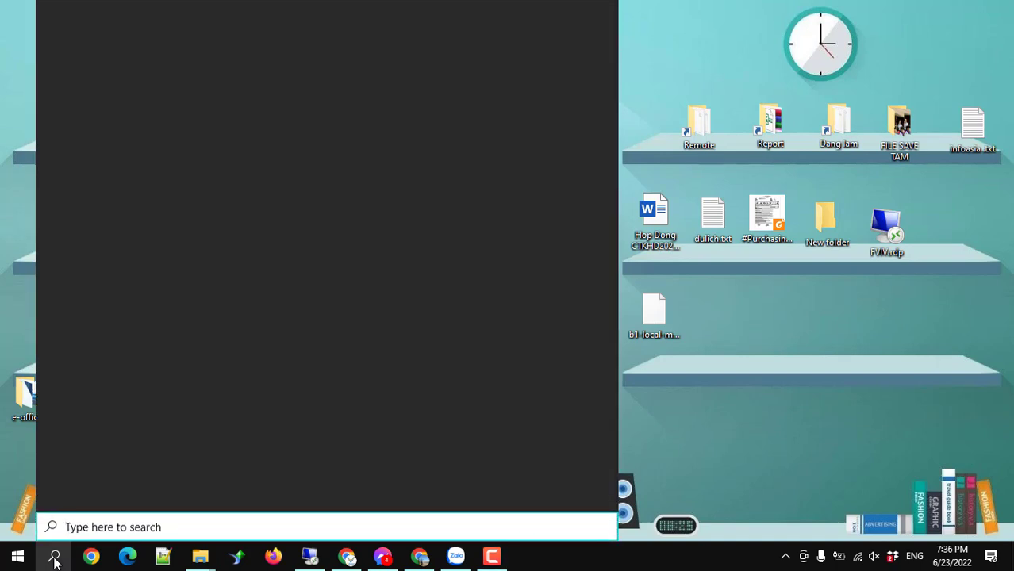
{"action": "type", "text": "xampp"}
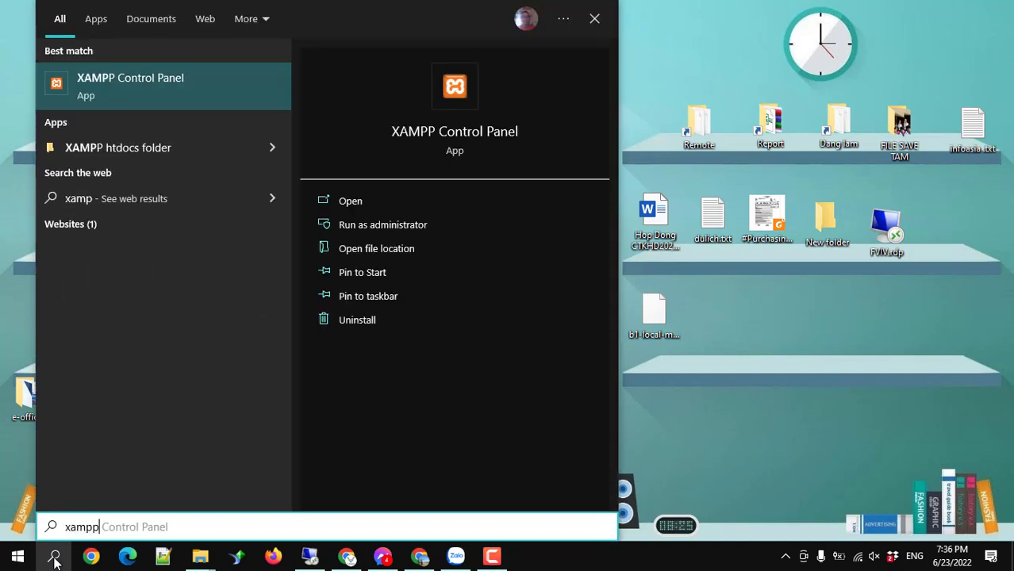
{"action": "left_click", "coordinate": [115, 93]}
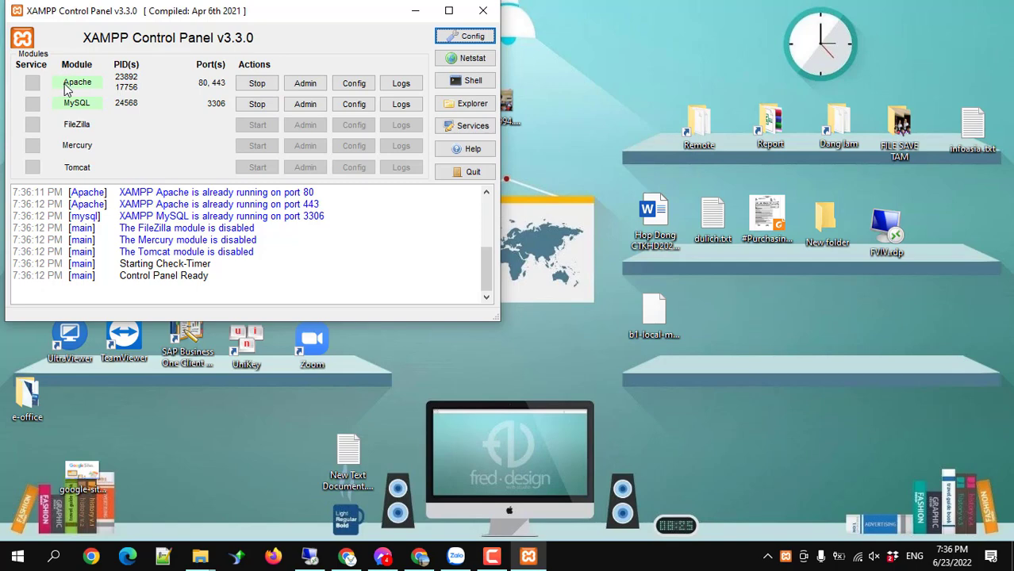
Restart Apache and MySQL, then open the E:\xampp folder in File Explorer.
{"action": "left_click", "coordinate": [257, 83]}
{"action": "left_click", "coordinate": [257, 104]}
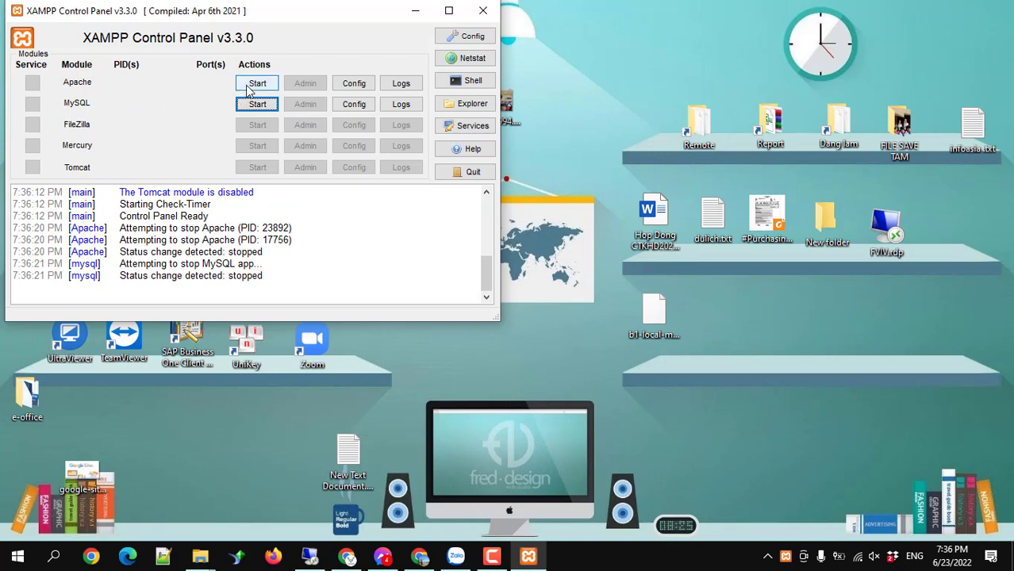
{"action": "left_click", "coordinate": [254, 84]}
{"action": "left_click", "coordinate": [255, 104]}
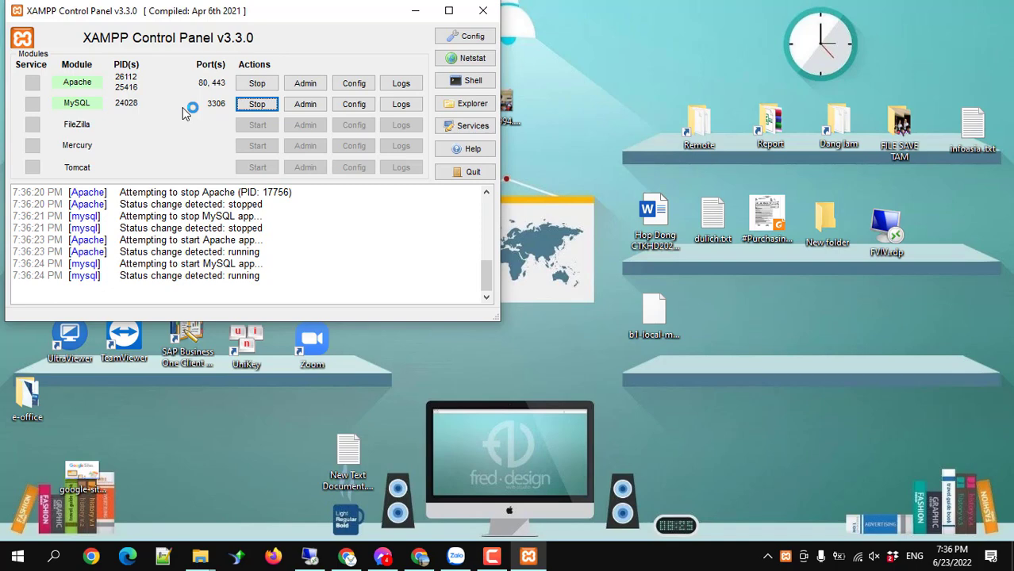
{"action": "left_click", "coordinate": [484, 107]}
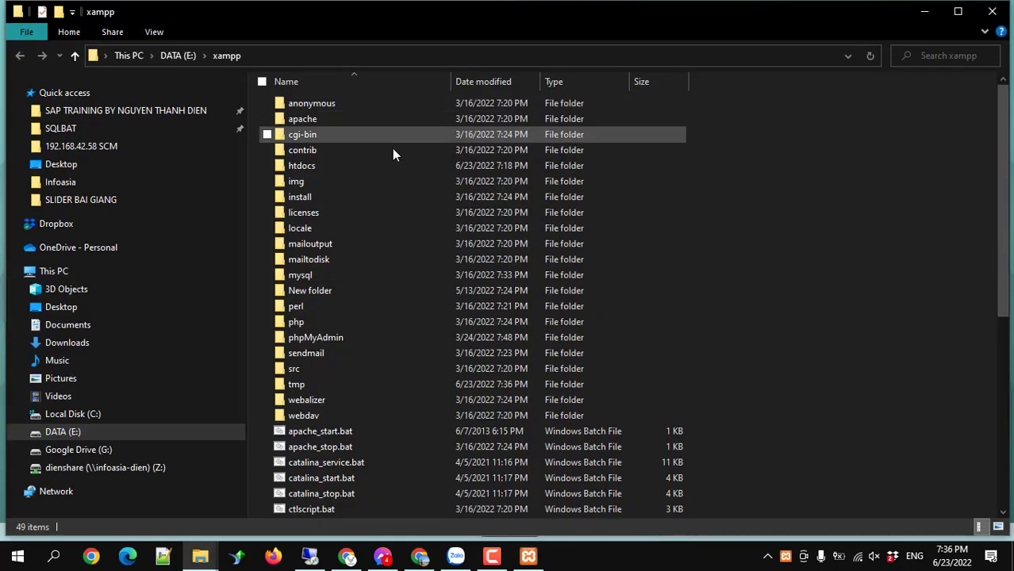
Open E:\xampp\htdocs, check the 22dm703 site folder, and switch to Chrome.
{"action": "left_click", "coordinate": [308, 166]}
{"action": "double_click", "coordinate": [308, 166]}
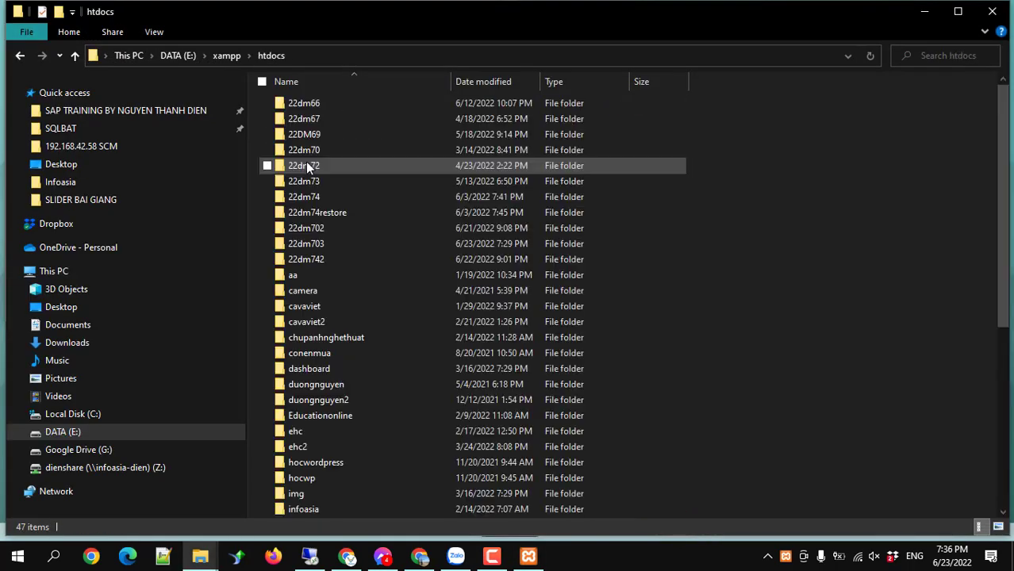
{"action": "scroll", "coordinate": [326, 262], "scroll_direction": "down", "scroll_amount": 6}
{"action": "scroll", "coordinate": [325, 262], "scroll_direction": "up", "scroll_amount": 5}
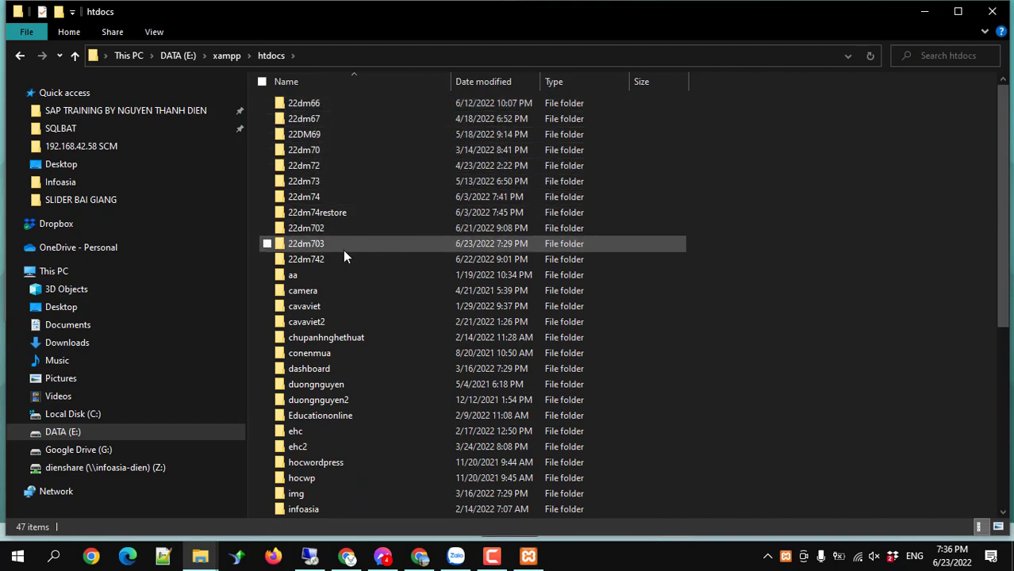
{"action": "mouse_move", "coordinate": [344, 251]}
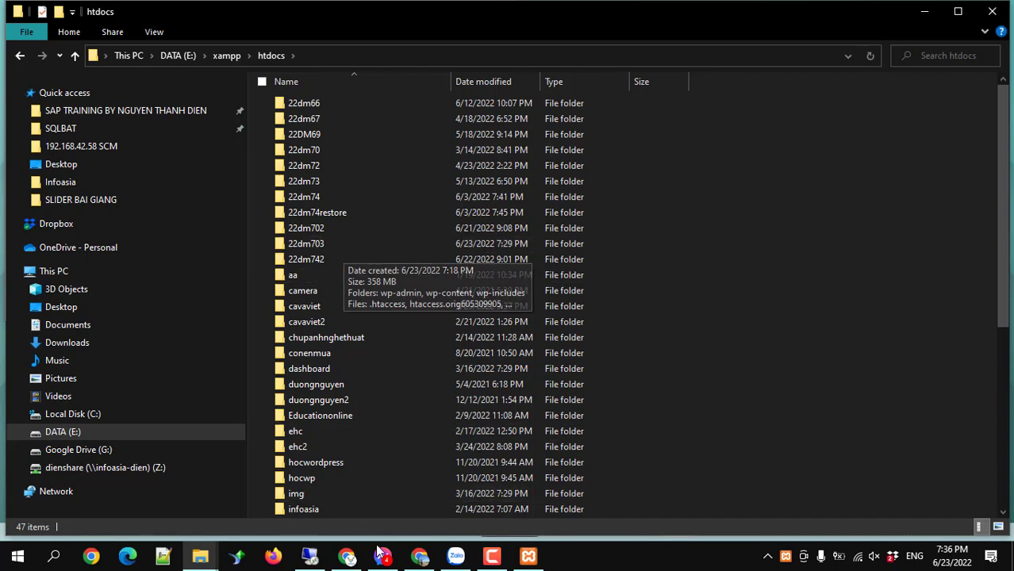
{"action": "left_click", "coordinate": [419, 558]}
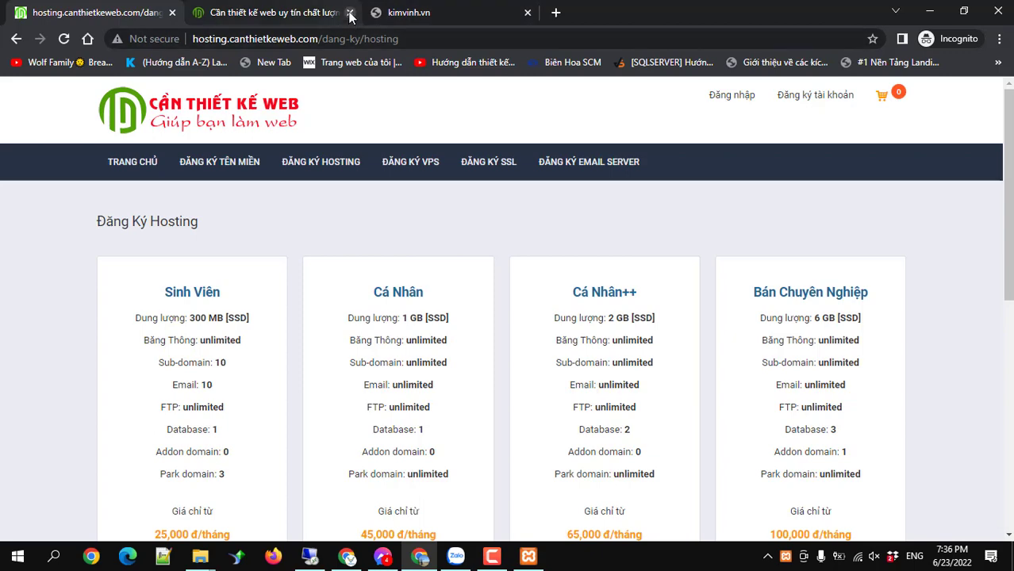
{"action": "left_click", "coordinate": [350, 13]}
{"action": "left_click", "coordinate": [172, 12]}
{"action": "left_click", "coordinate": [177, 36]}
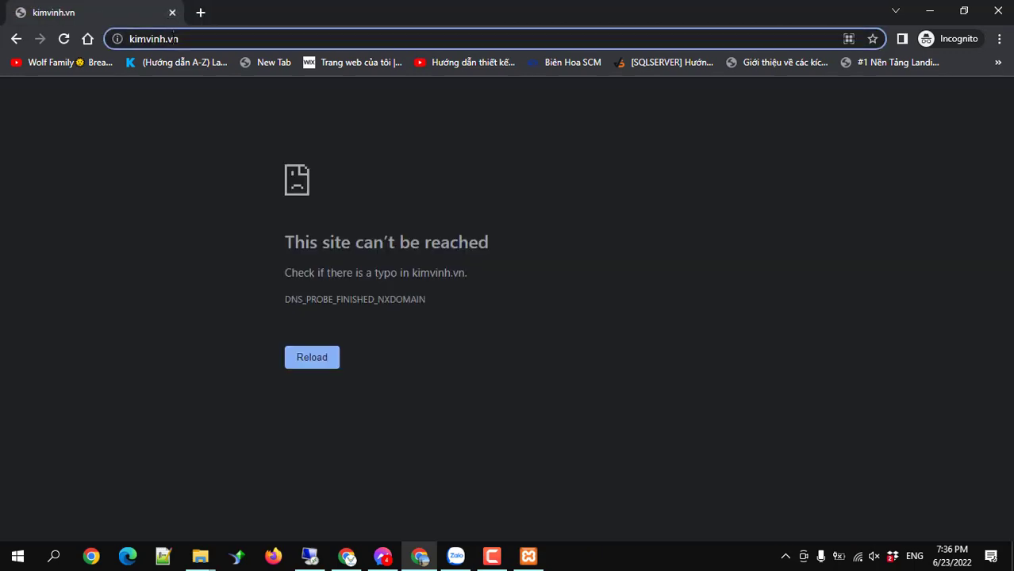
{"action": "type", "text": "l"}
{"action": "key", "text": "BackSpace"}
{"action": "key", "text": "BackSpace"}
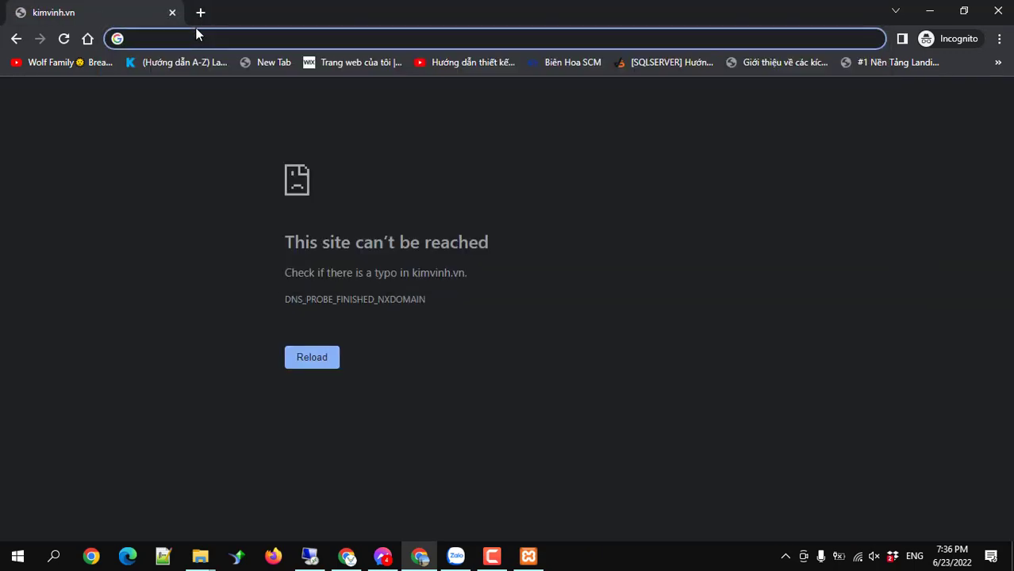
{"action": "type", "text": "http://"}
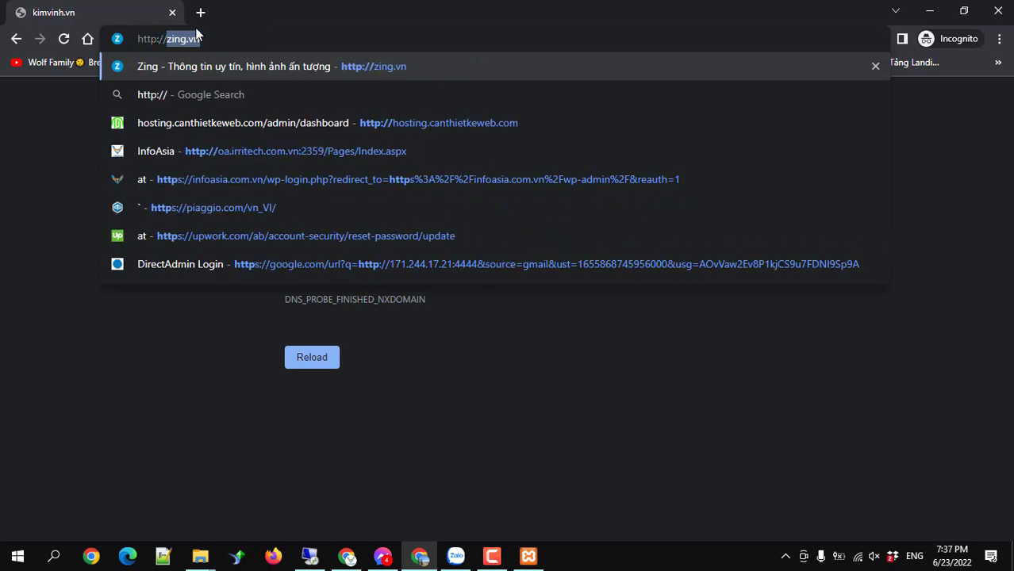
{"action": "type", "text": "localhost/22dm"}
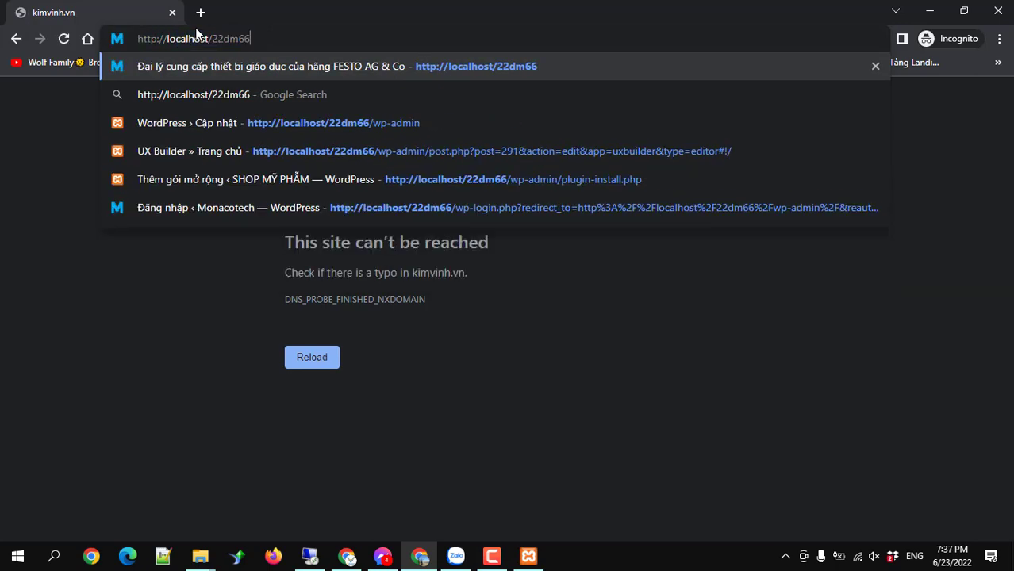
{"action": "type", "text": "703"}
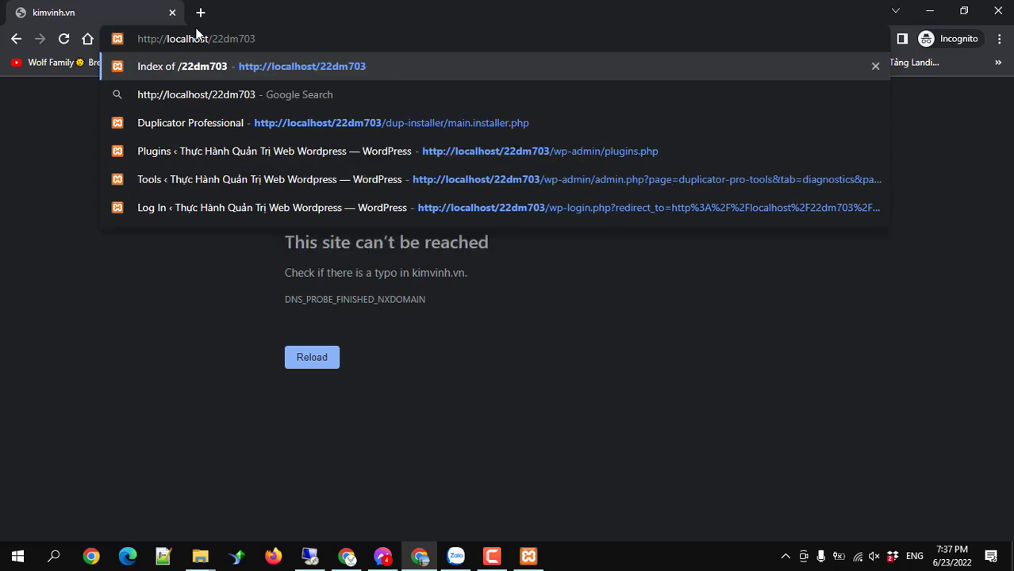
{"action": "key", "text": "Return"}
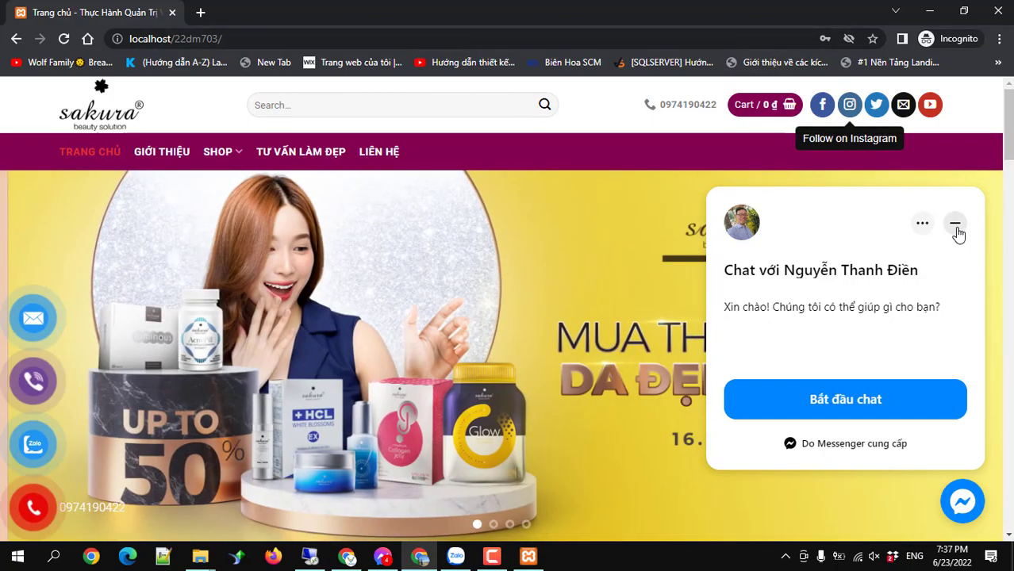
Minimize the Messenger chat popup, browse the Sakura homepage, and select its address.
{"action": "left_click", "coordinate": [955, 225]}
{"action": "scroll", "coordinate": [434, 295], "scroll_direction": "down", "scroll_amount": 6}
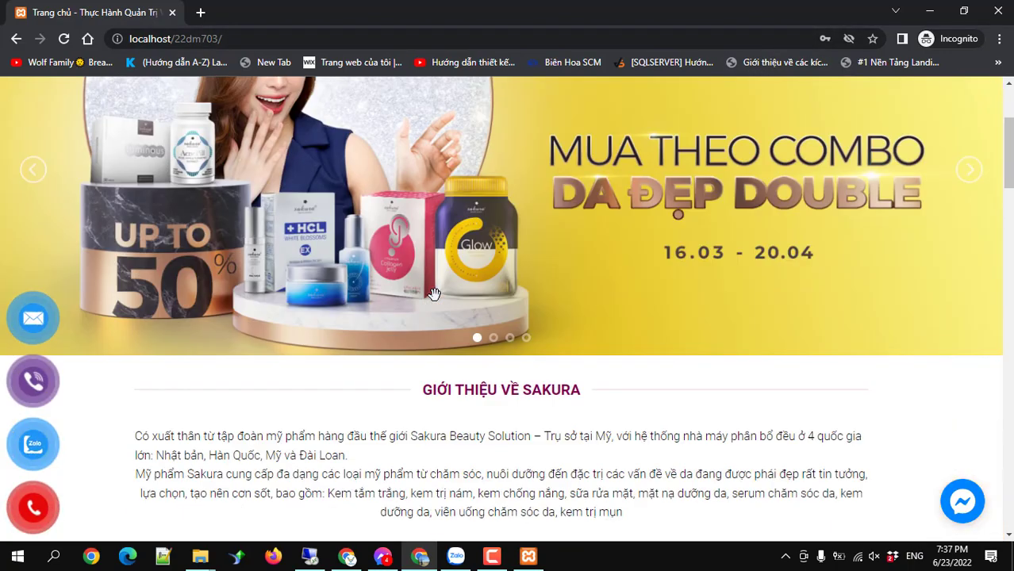
{"action": "scroll", "coordinate": [434, 294], "scroll_direction": "up", "scroll_amount": 6}
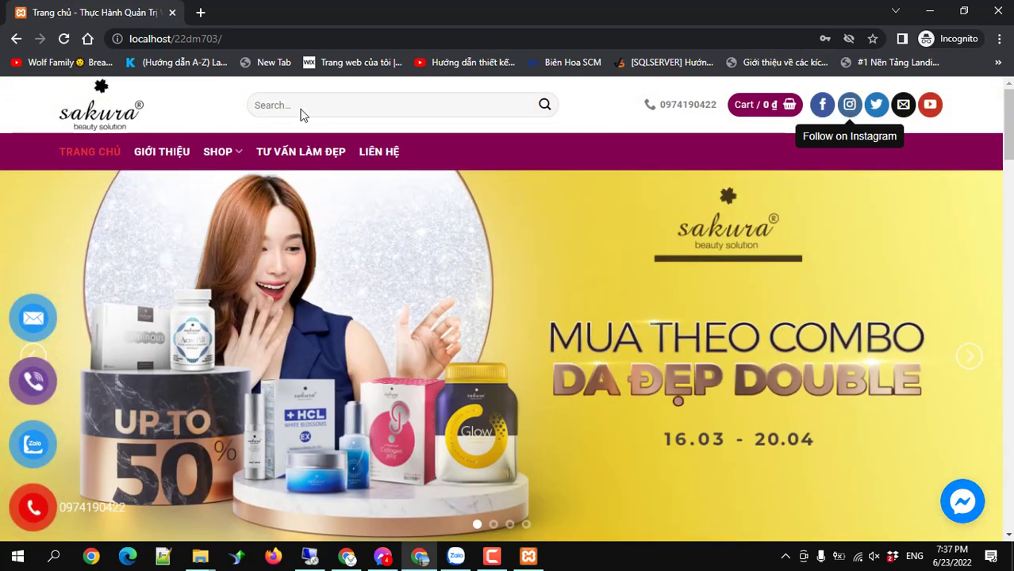
{"action": "left_click", "coordinate": [235, 34]}
{"action": "key", "text": "ctrl+c"}
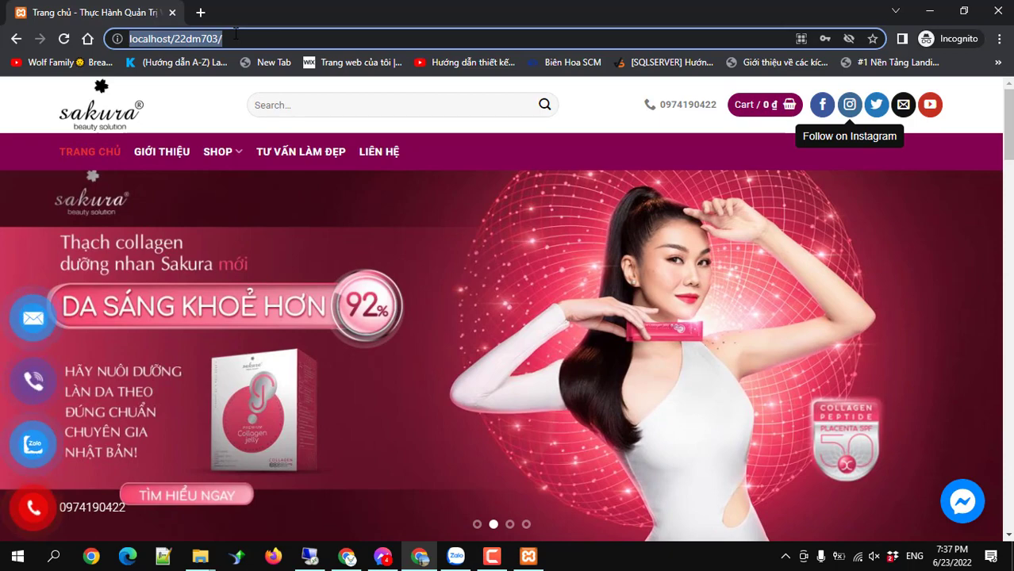
Open the site's wp-admin address in a new tab to reach the login page.
{"action": "left_click", "coordinate": [200, 13]}
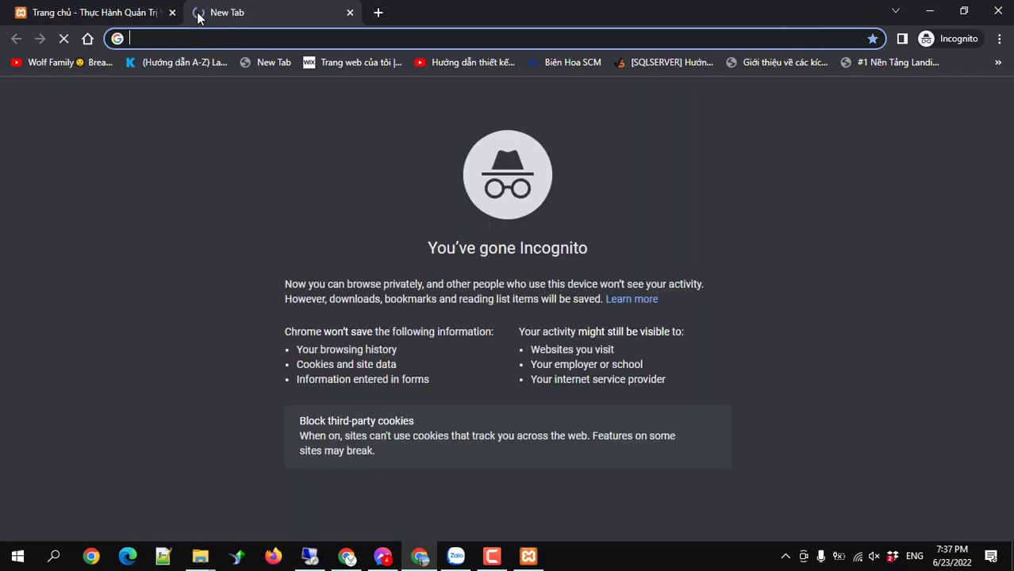
{"action": "key", "text": "ctrl+v"}
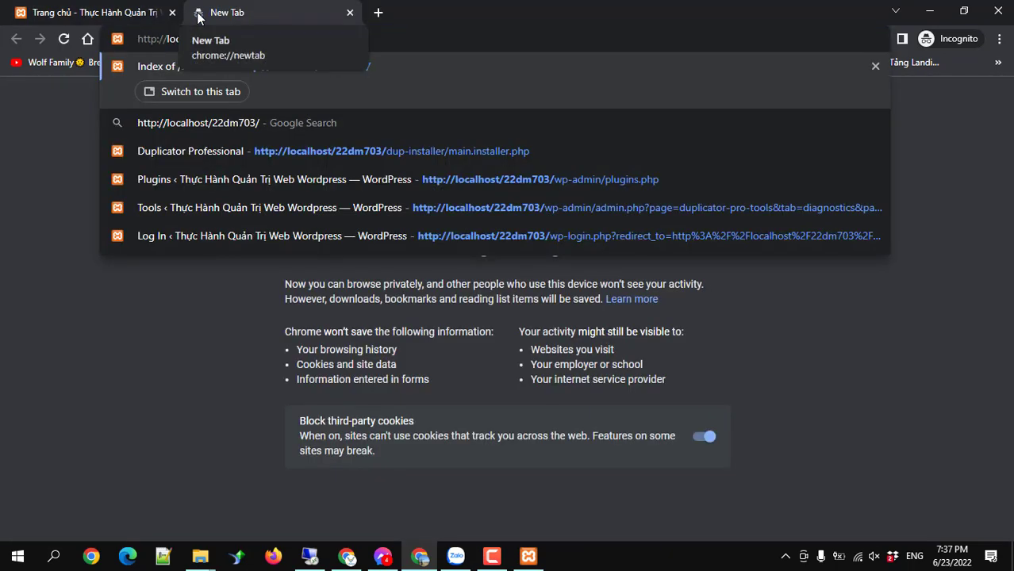
{"action": "type", "text": "wp"}
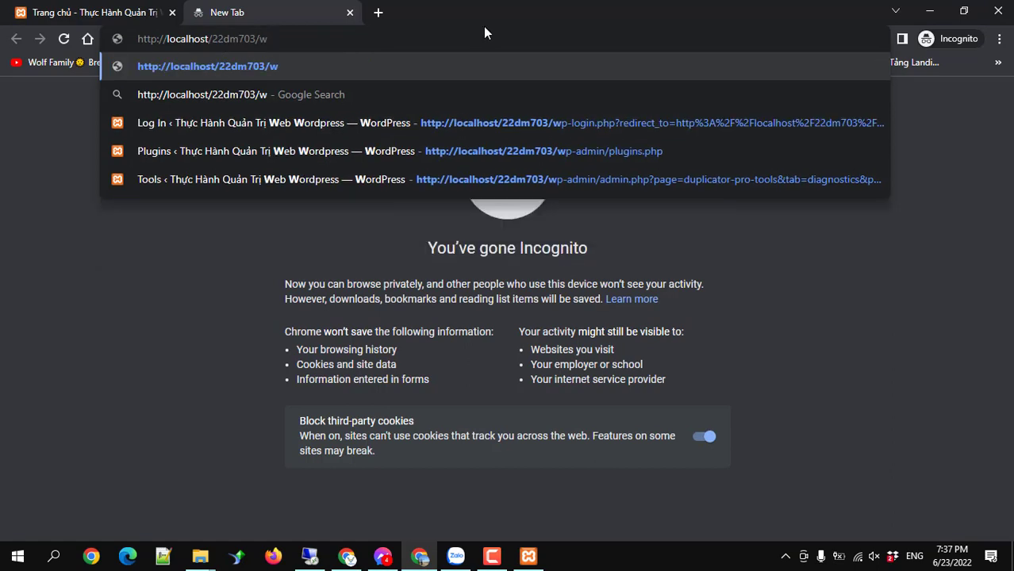
{"action": "type", "text": "-admin"}
{"action": "key", "text": "Return"}
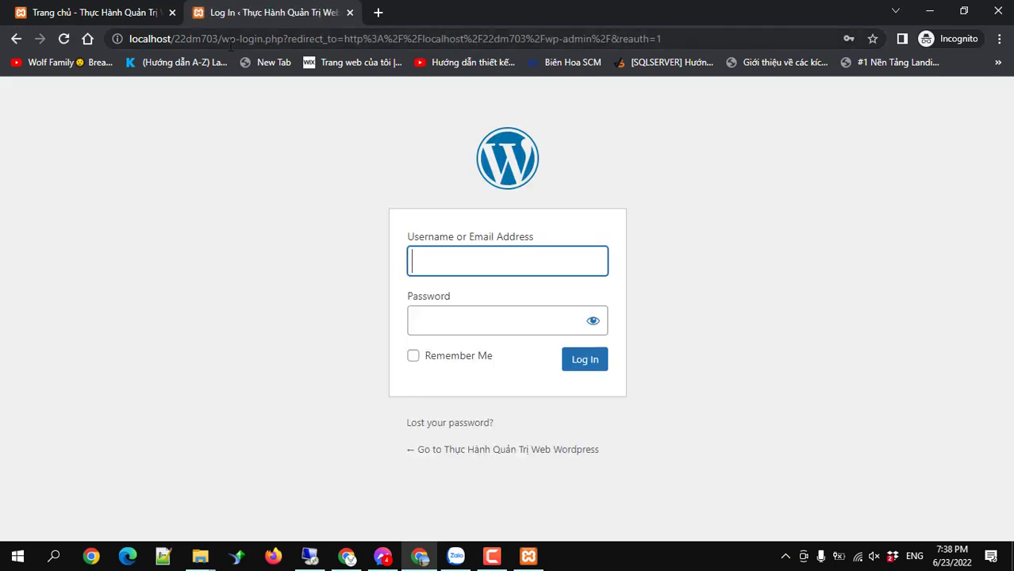
{"action": "left_click_drag", "start_coordinate": [222, 38], "coordinate": [705, 49]}
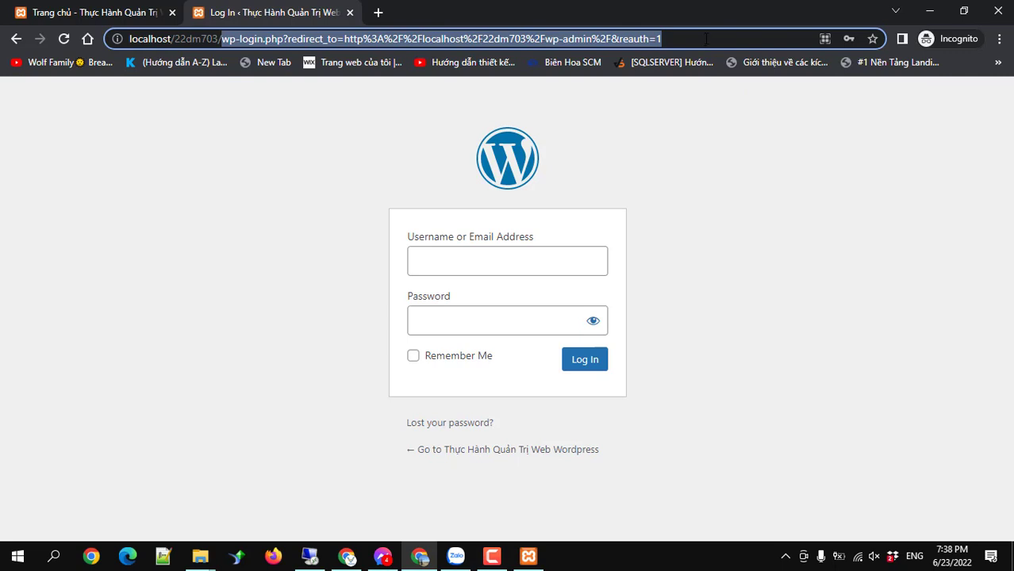
Enter the admin username and password and log in.
{"action": "left_click", "coordinate": [512, 249]}
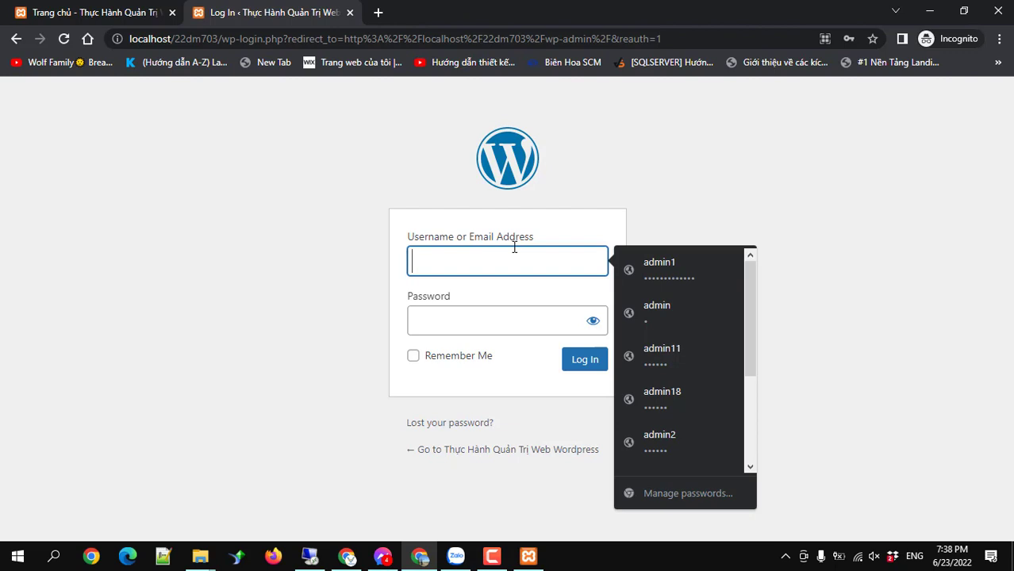
{"action": "left_click", "coordinate": [638, 171]}
{"action": "left_click", "coordinate": [531, 254]}
{"action": "type", "text": "dm70"}
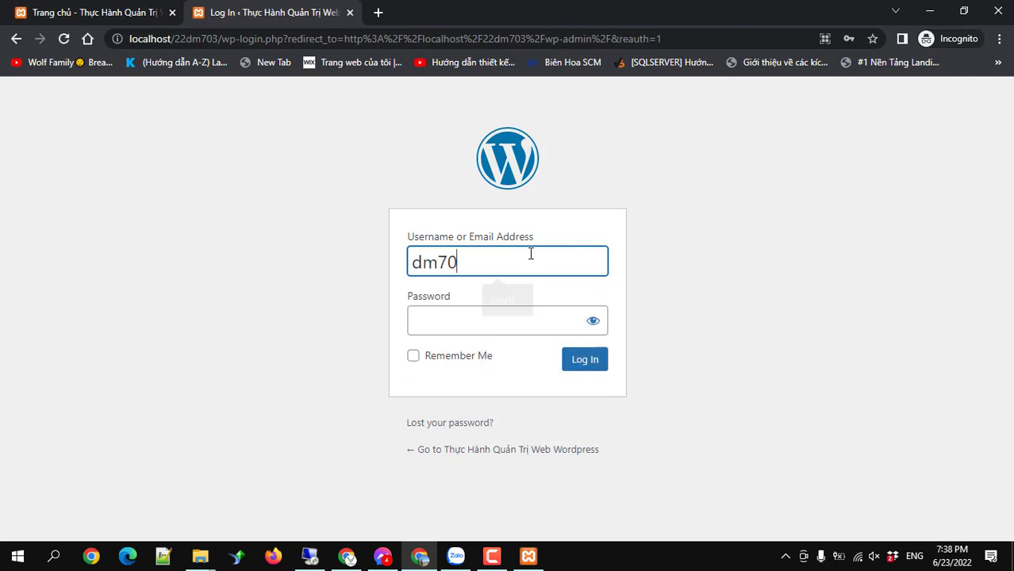
{"action": "key", "text": "Tab"}
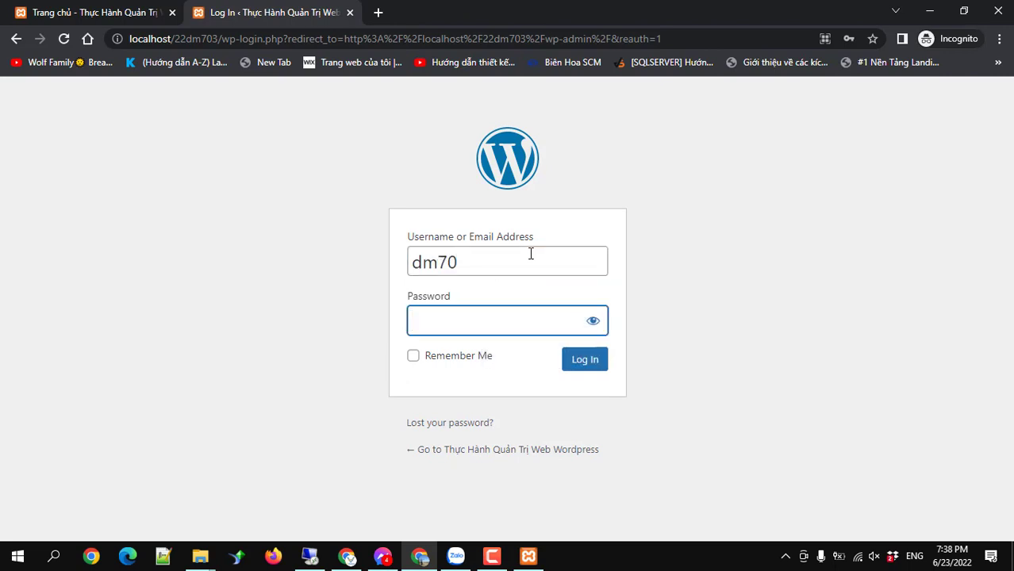
{"action": "key", "text": "Tab"}
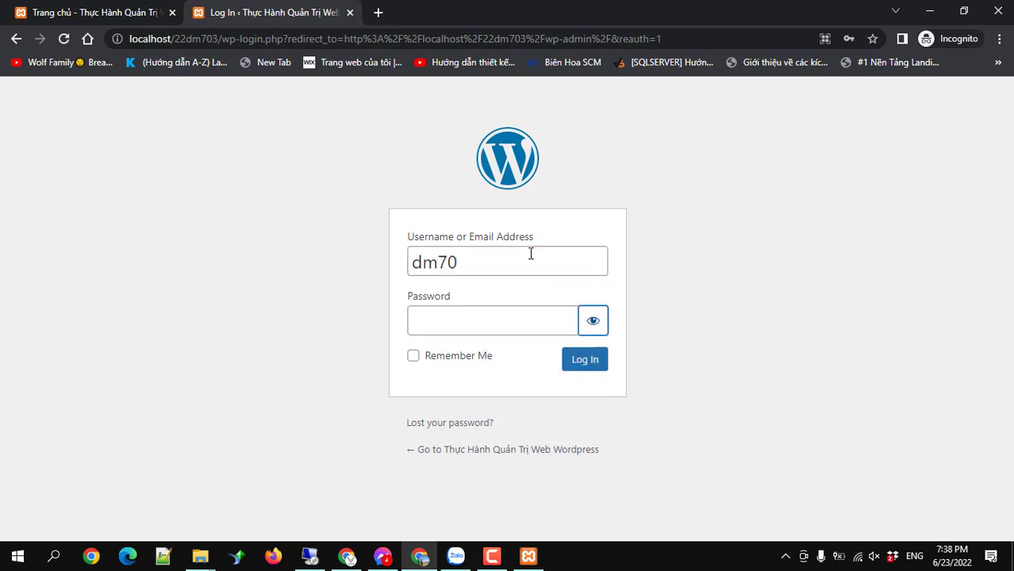
{"action": "left_click", "coordinate": [514, 319]}
{"action": "type", "text": "a"}
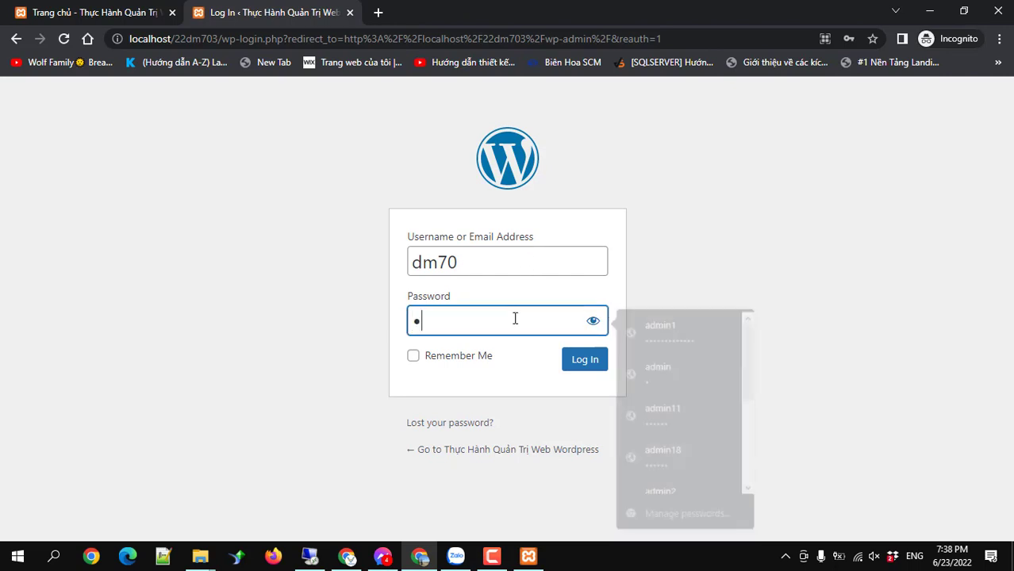
{"action": "type", "text": "dm"}
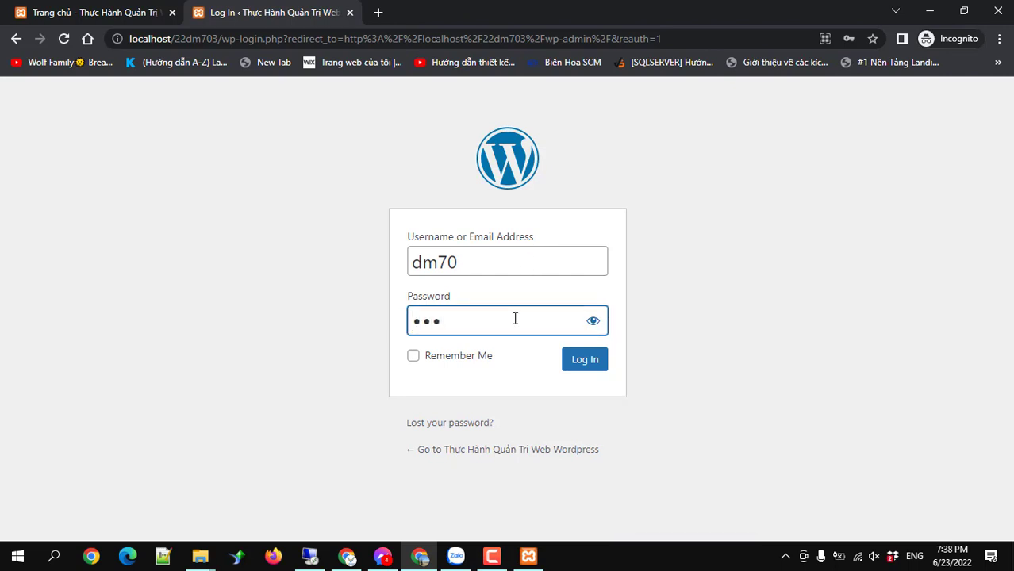
{"action": "type", "text": "in1234"}
{"action": "left_click", "coordinate": [587, 359]}
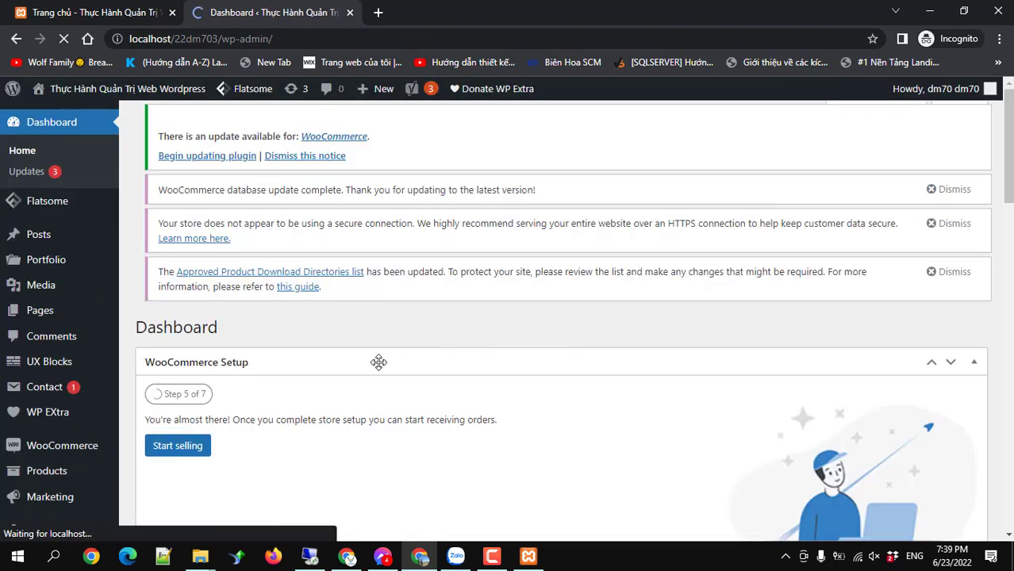
Scroll the Dashboard, view the storefront tab, and return to the admin.
{"action": "scroll", "coordinate": [290, 329], "scroll_direction": "down", "scroll_amount": 3}
{"action": "scroll", "coordinate": [239, 299], "scroll_direction": "up", "scroll_amount": 1}
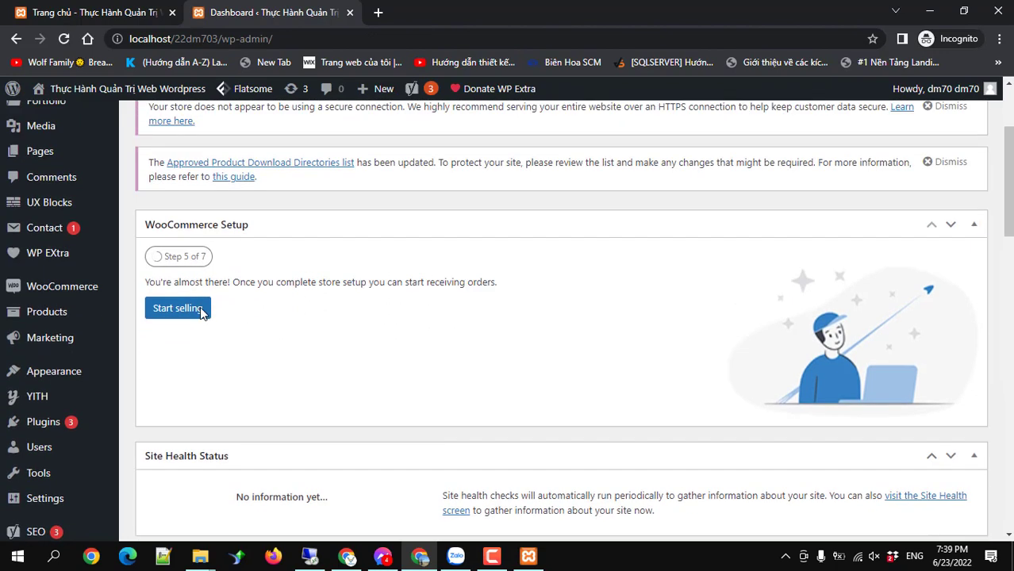
{"action": "scroll", "coordinate": [201, 312], "scroll_direction": "up", "scroll_amount": 2}
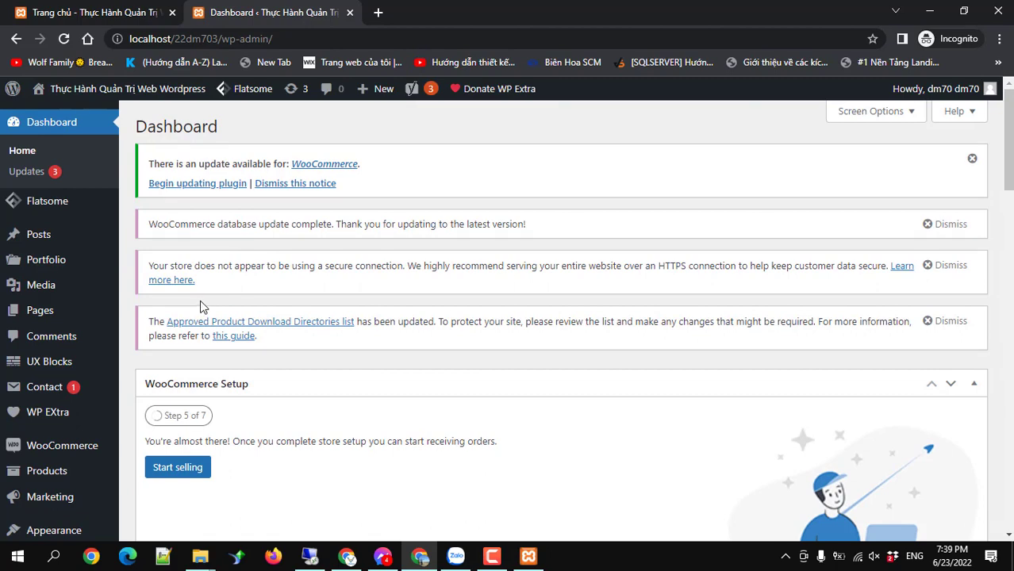
{"action": "left_click", "coordinate": [61, 13]}
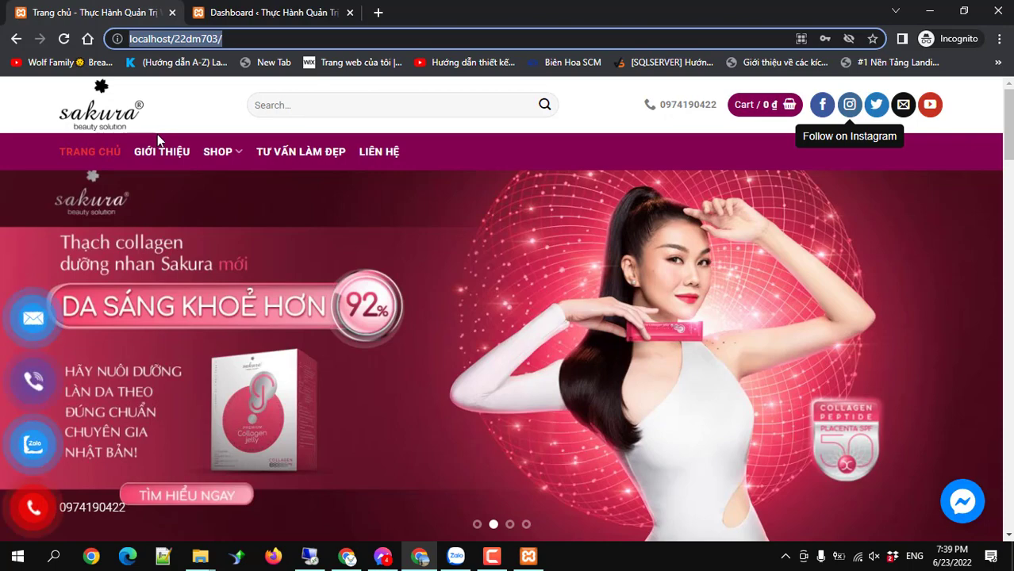
{"action": "left_click", "coordinate": [254, 19]}
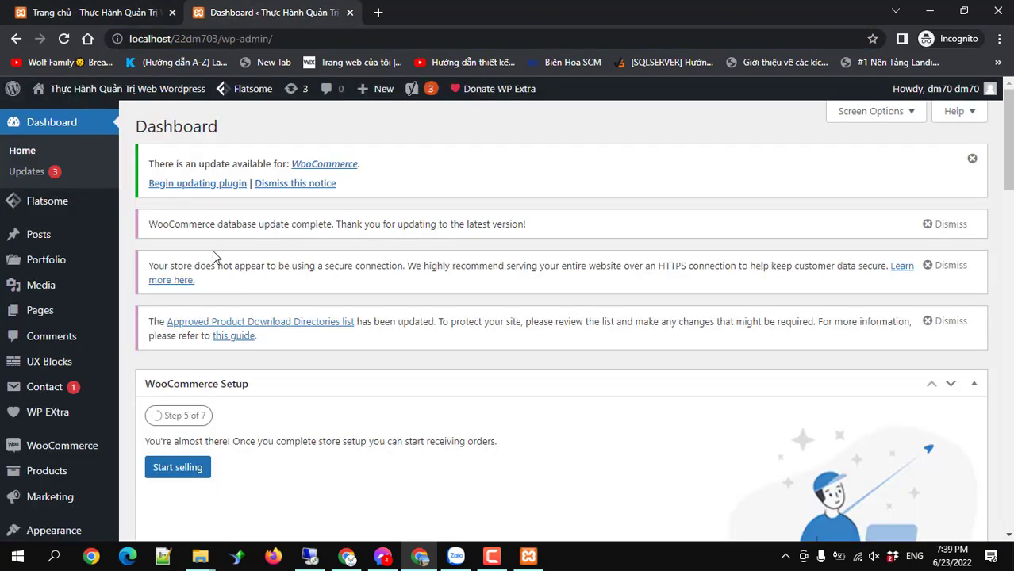
Go to Users > All Users and start adding a new user.
{"action": "scroll", "coordinate": [213, 256], "scroll_direction": "down", "scroll_amount": 5}
{"action": "scroll", "coordinate": [213, 256], "scroll_direction": "down", "scroll_amount": 2}
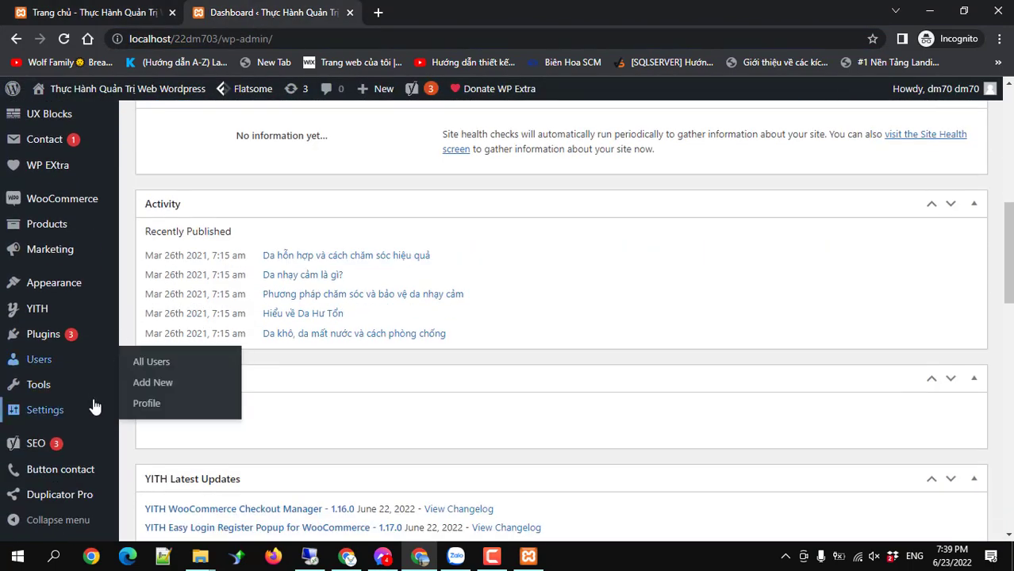
{"action": "mouse_move", "coordinate": [46, 362]}
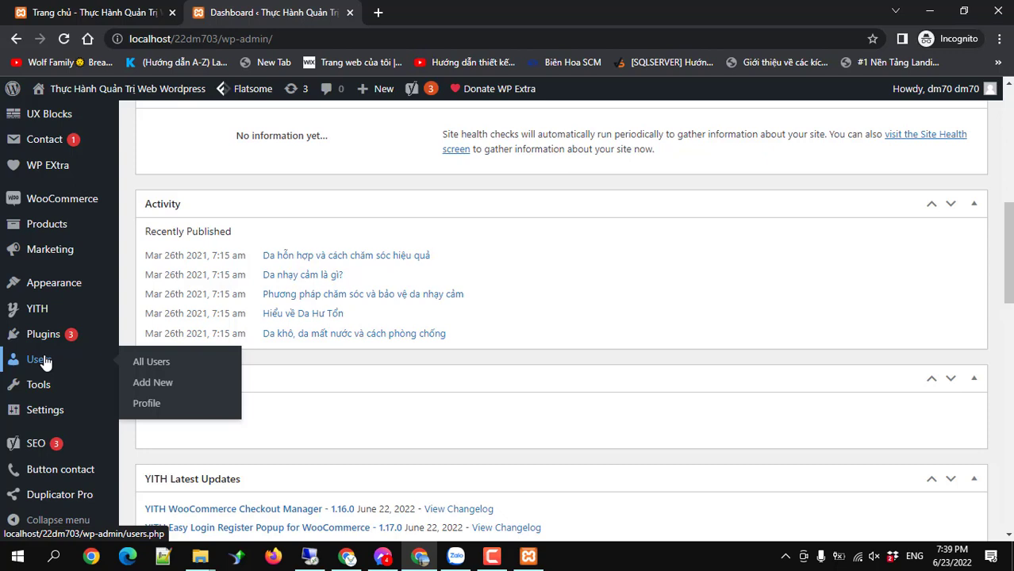
{"action": "left_click", "coordinate": [155, 367]}
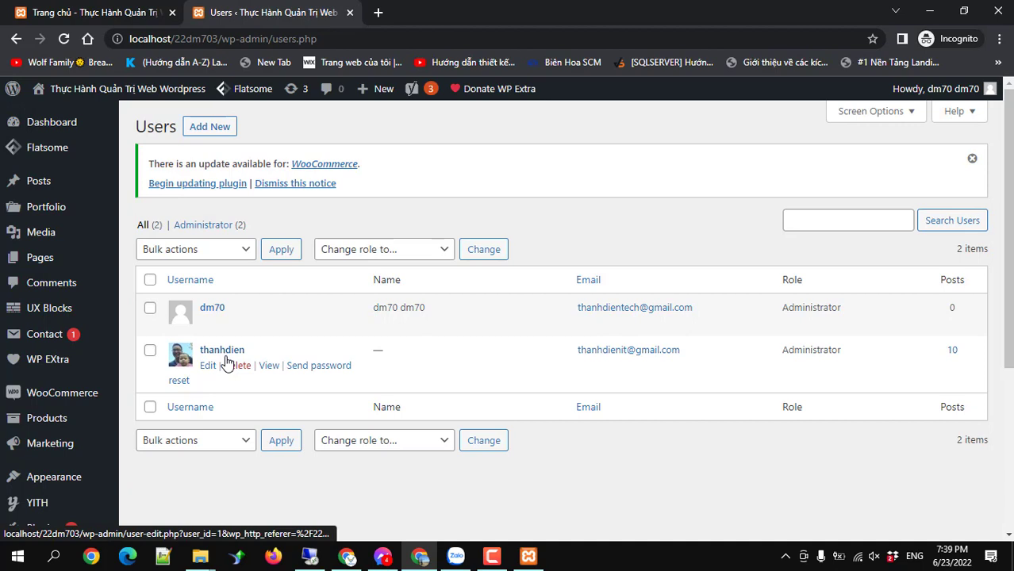
{"action": "left_click", "coordinate": [209, 129]}
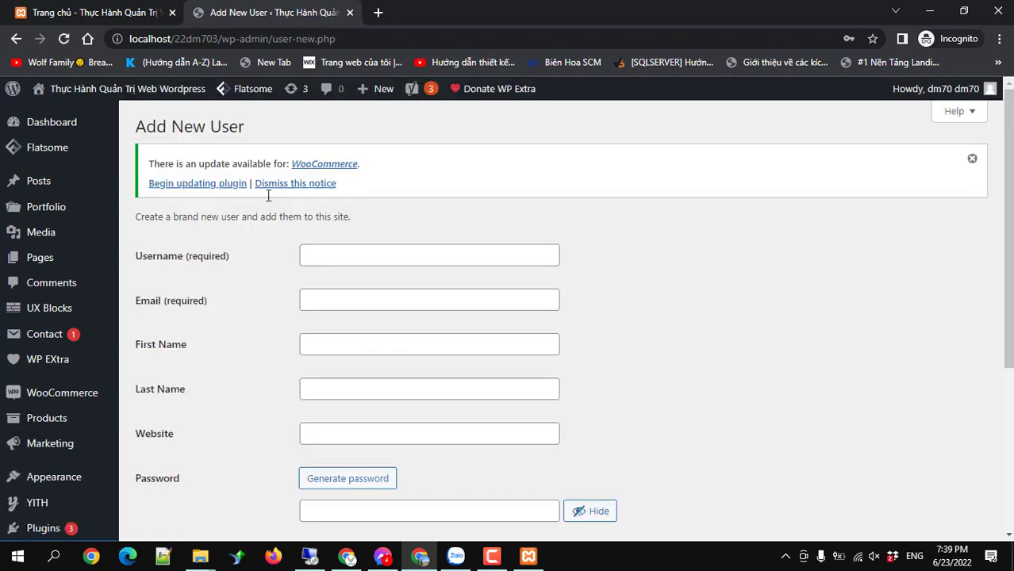
Look over the Role dropdown choices, leaving the role at Subscriber.
{"action": "left_click", "coordinate": [322, 255]}
{"action": "scroll", "coordinate": [351, 414], "scroll_direction": "down", "scroll_amount": 3}
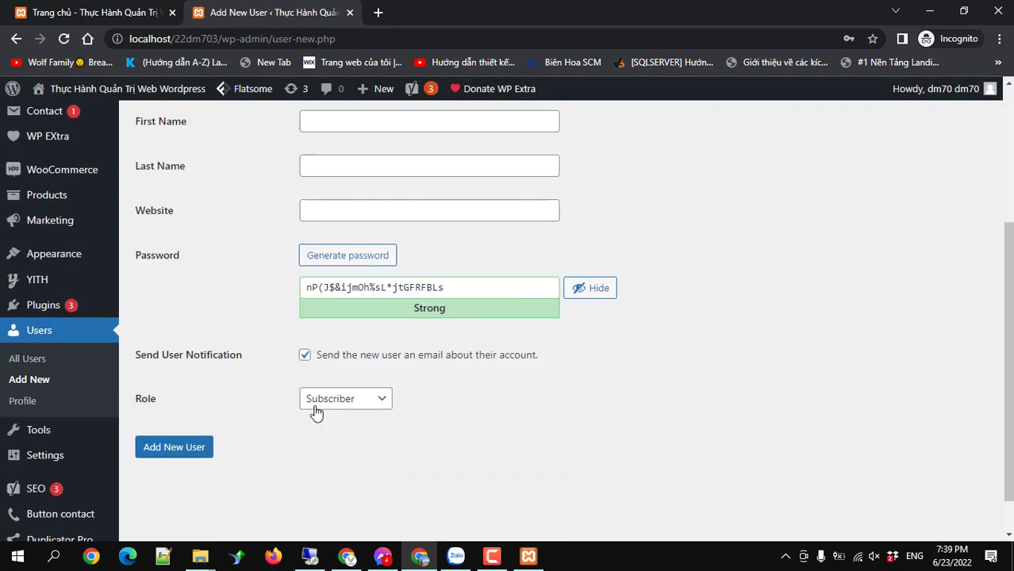
{"action": "left_click", "coordinate": [357, 403]}
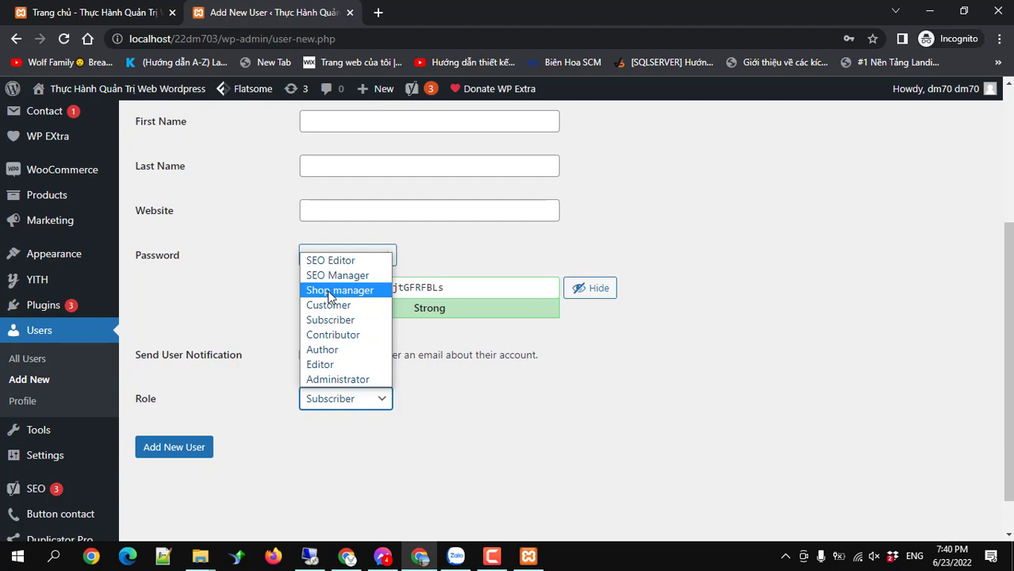
{"action": "left_click", "coordinate": [611, 409]}
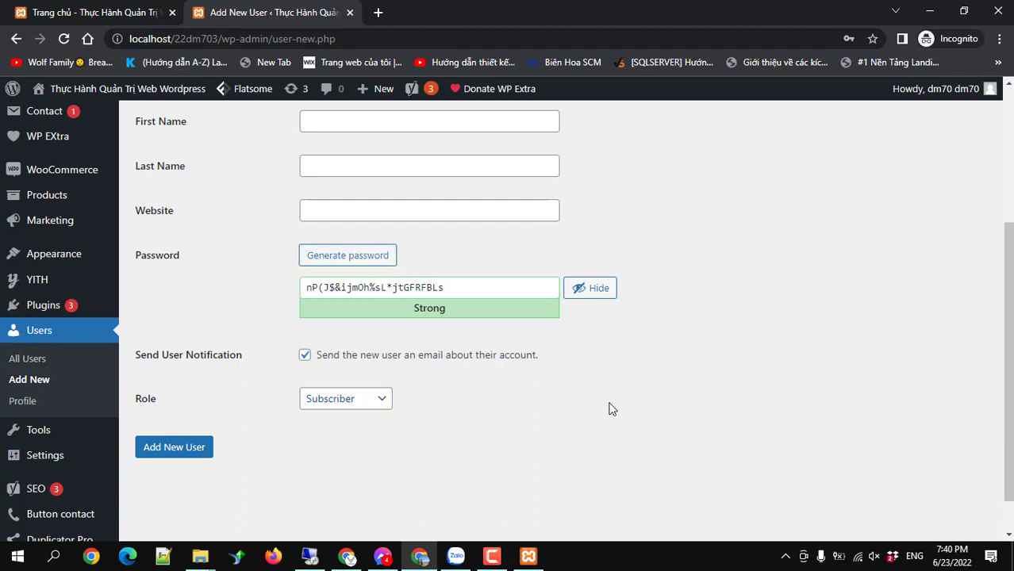
{"action": "scroll", "coordinate": [555, 377], "scroll_direction": "up", "scroll_amount": 3}
{"action": "scroll", "coordinate": [438, 310], "scroll_direction": "down", "scroll_amount": 1}
{"action": "scroll", "coordinate": [437, 310], "scroll_direction": "up", "scroll_amount": 1}
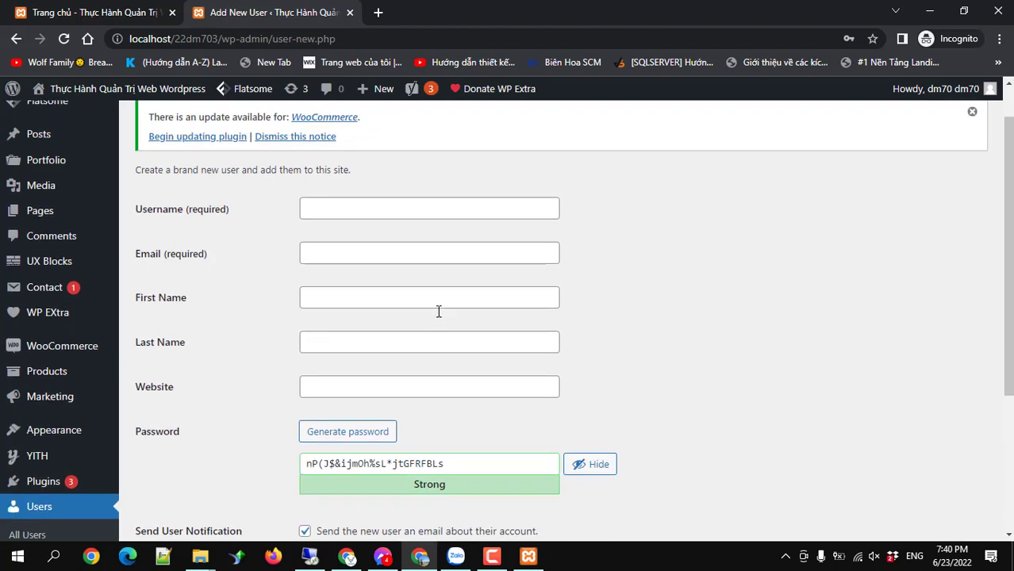
Check the Email and Username fields and select the generated password.
{"action": "left_click", "coordinate": [331, 300]}
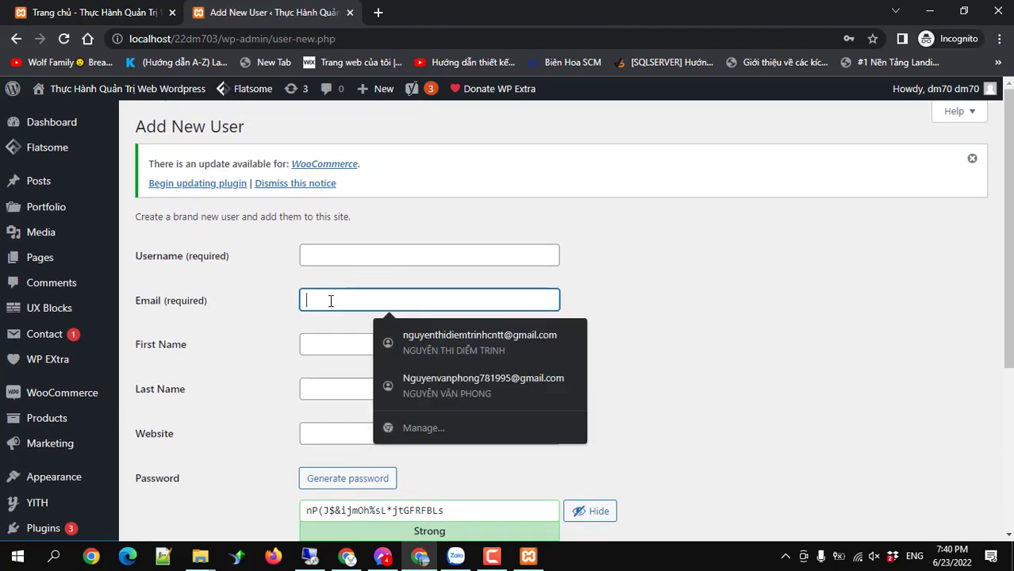
{"action": "left_click", "coordinate": [322, 260]}
{"action": "scroll", "coordinate": [339, 352], "scroll_direction": "down", "scroll_amount": 4}
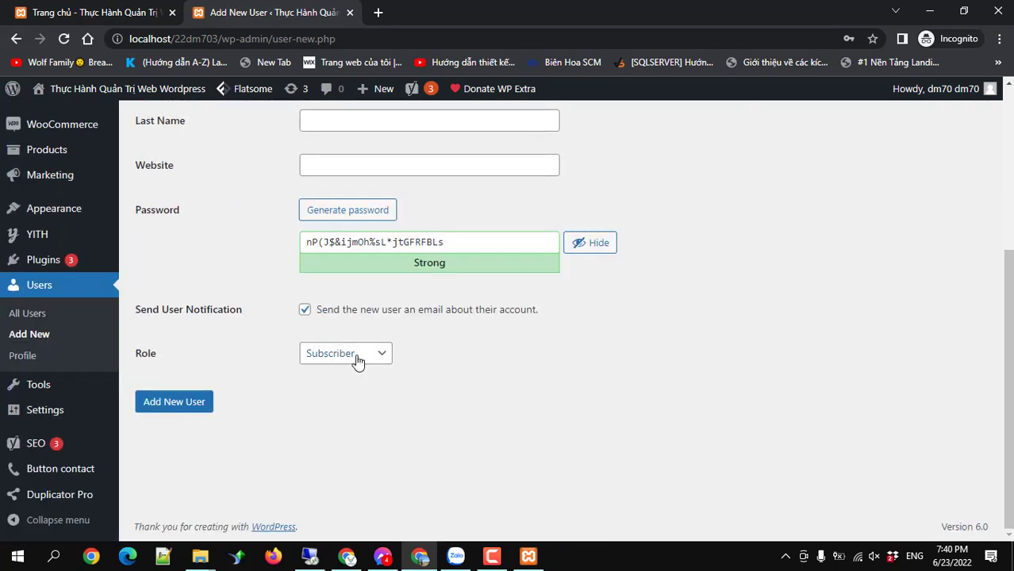
{"action": "left_click", "coordinate": [390, 243]}
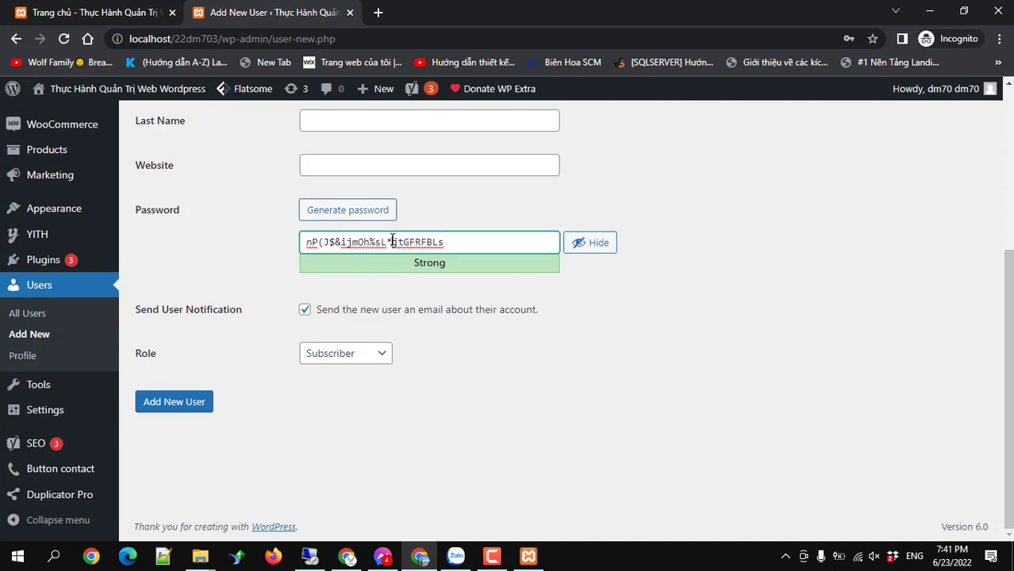
{"action": "left_click_drag", "start_coordinate": [447, 242], "coordinate": [293, 250]}
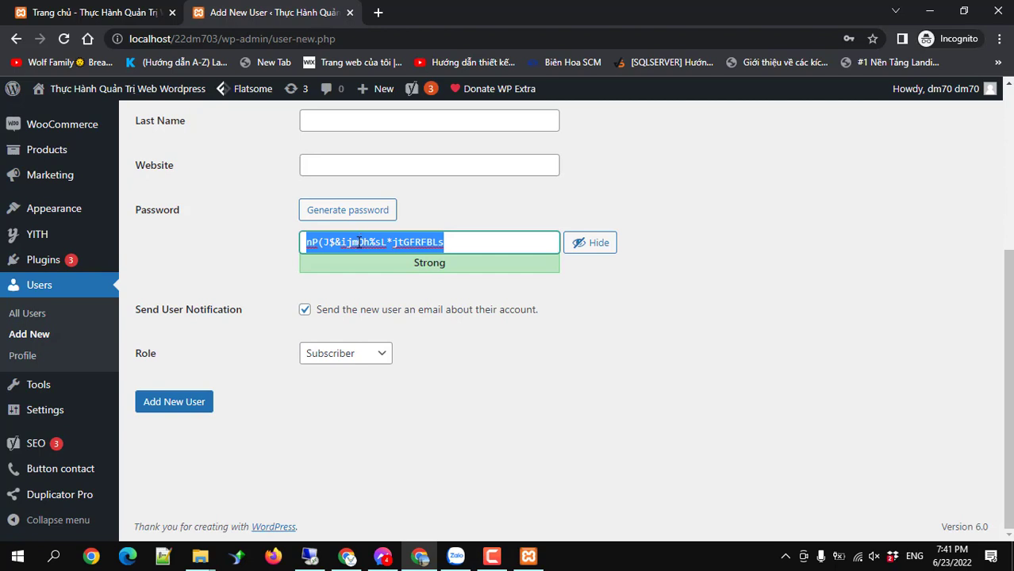
Go to Settings > General from the admin sidebar.
{"action": "scroll", "coordinate": [358, 243], "scroll_direction": "up", "scroll_amount": 5}
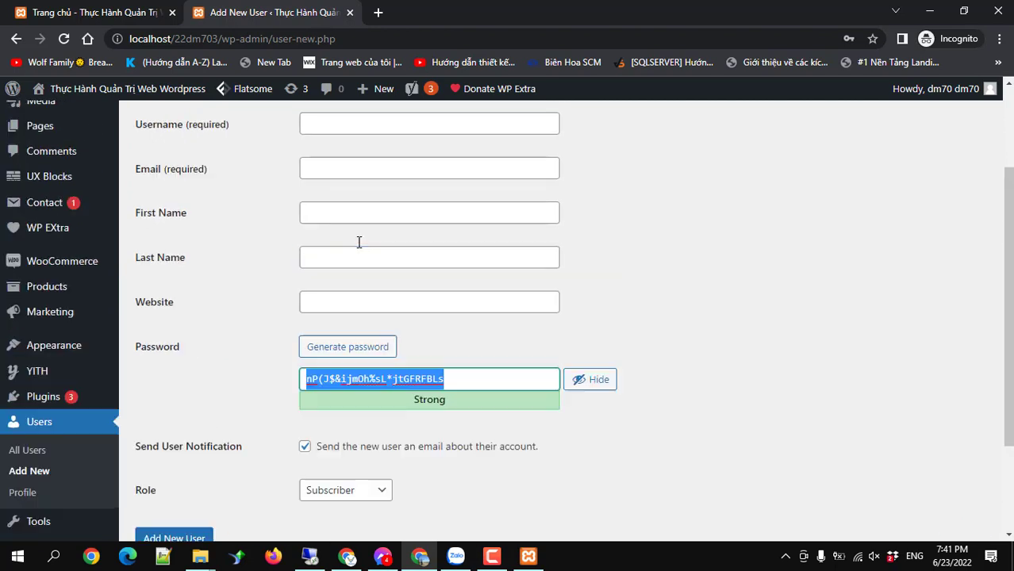
{"action": "scroll", "coordinate": [358, 243], "scroll_direction": "down", "scroll_amount": 5}
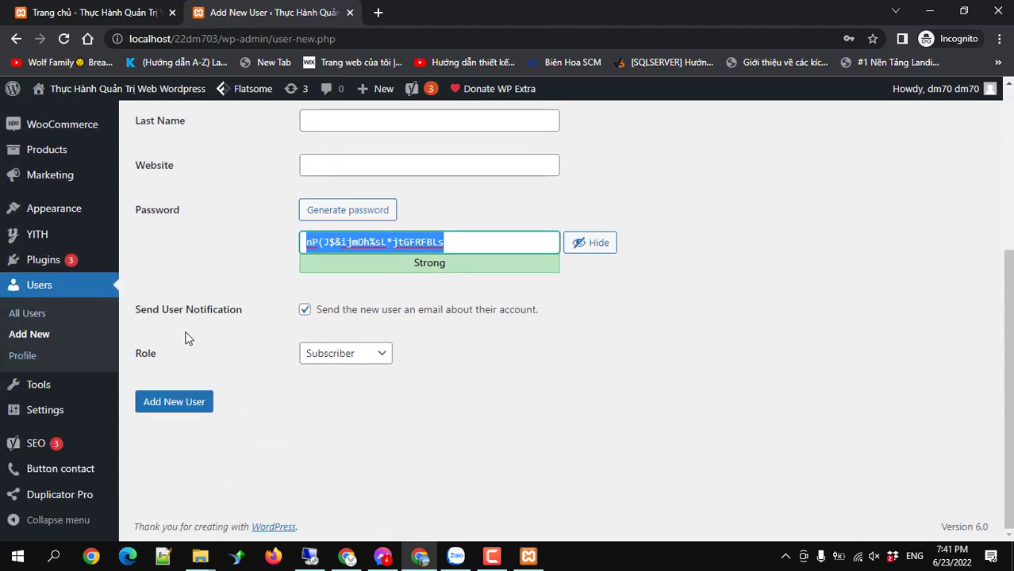
{"action": "scroll", "coordinate": [184, 339], "scroll_direction": "up", "scroll_amount": 3}
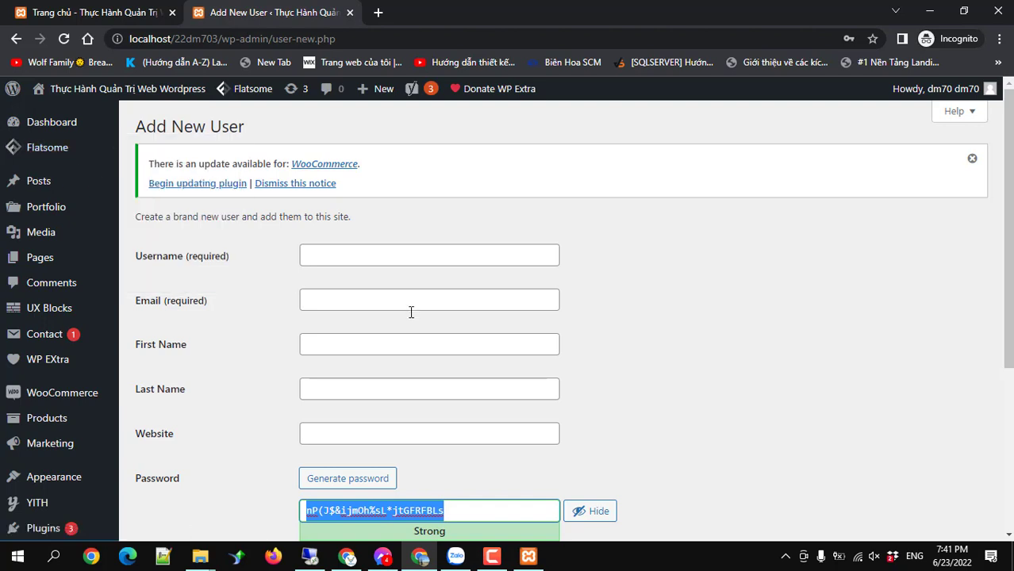
{"action": "scroll", "coordinate": [373, 325], "scroll_direction": "down", "scroll_amount": 3}
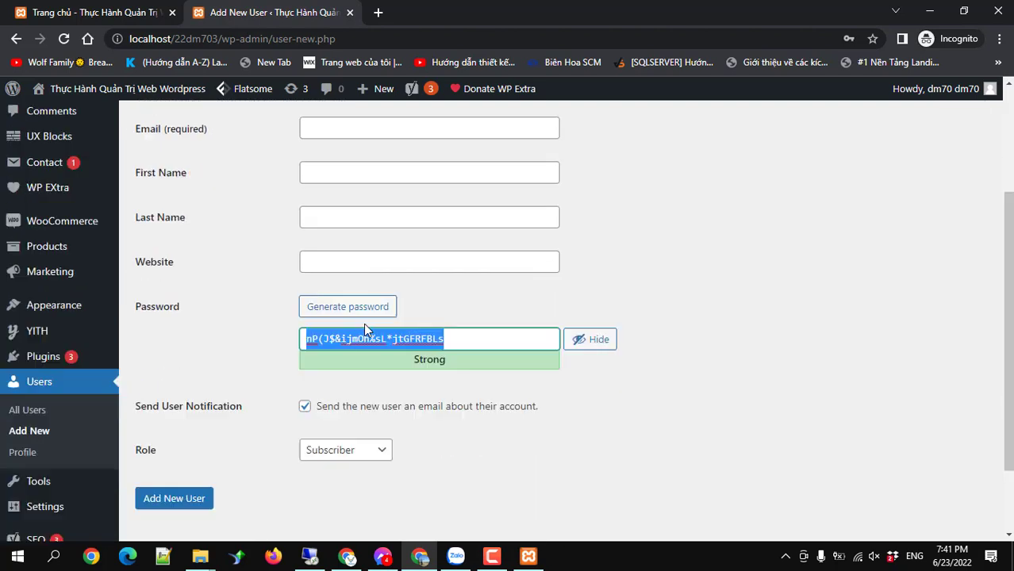
{"action": "scroll", "coordinate": [143, 361], "scroll_direction": "down", "scroll_amount": 1}
{"action": "mouse_move", "coordinate": [66, 415]}
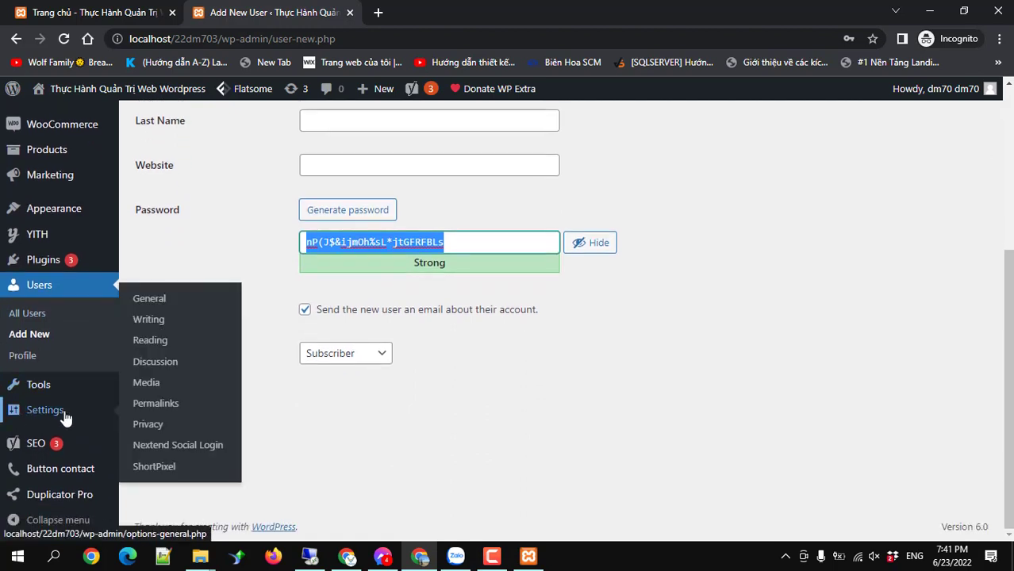
{"action": "left_click", "coordinate": [154, 300]}
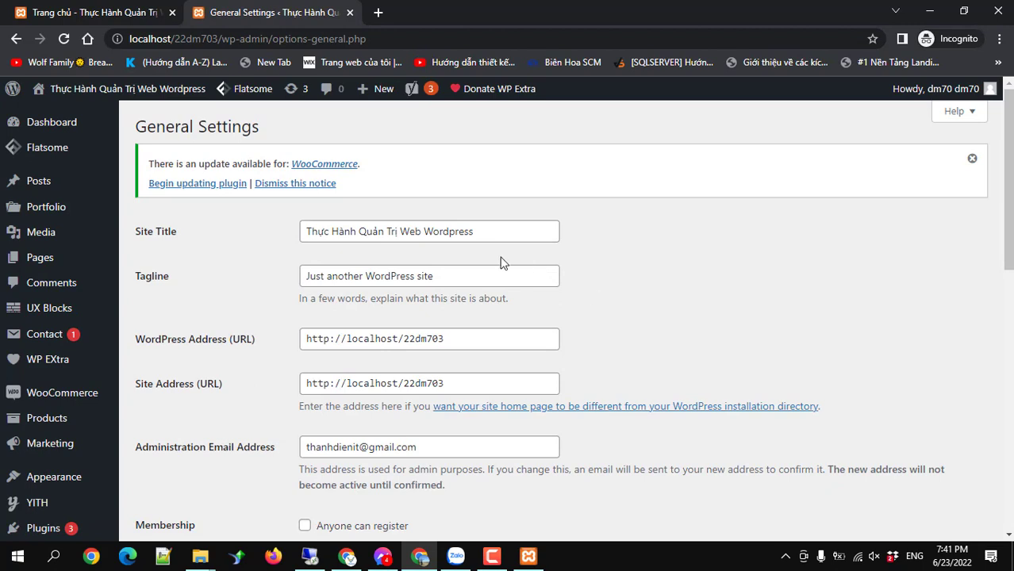
Review the Site Title, Tagline and site URLs in General Settings, then open Plugins.
{"action": "left_click_drag", "start_coordinate": [485, 231], "coordinate": [296, 233]}
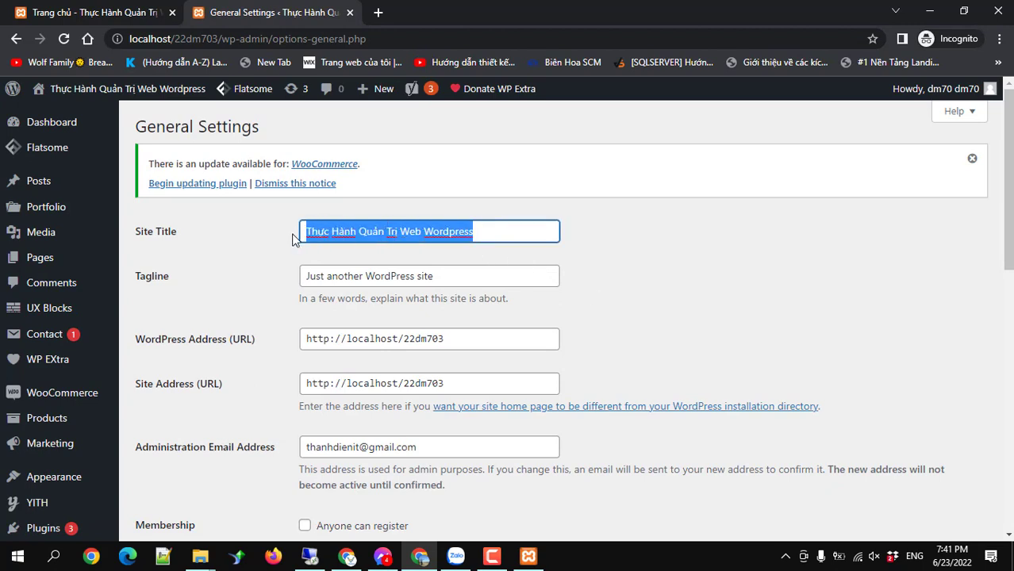
{"action": "left_click", "coordinate": [488, 229]}
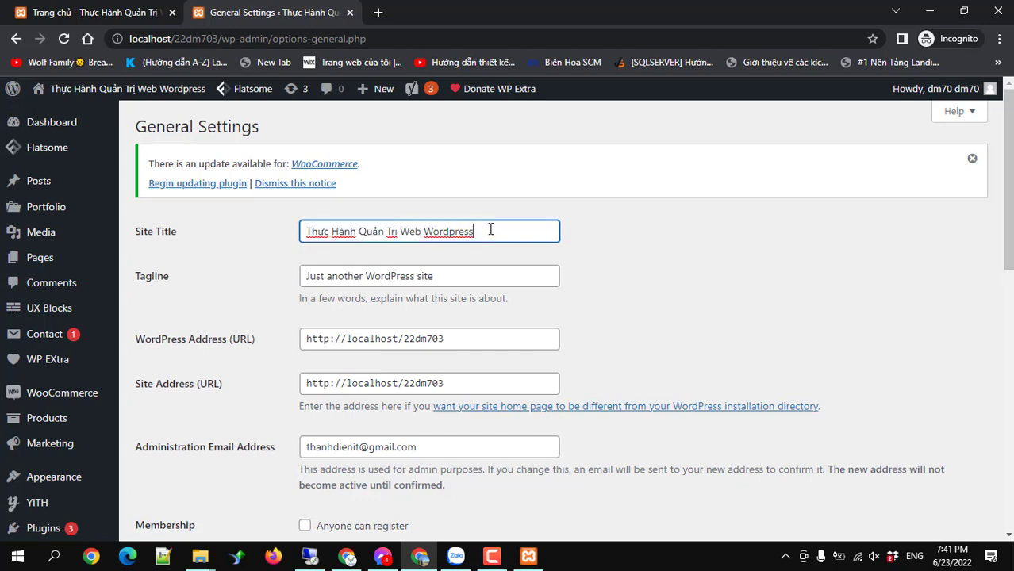
{"action": "left_click_drag", "start_coordinate": [449, 274], "coordinate": [306, 272]}
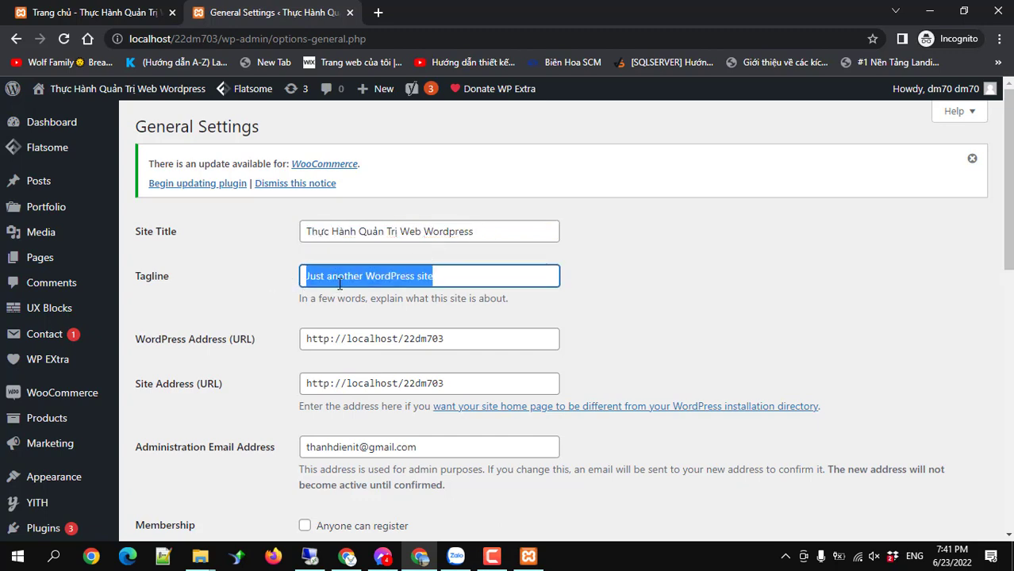
{"action": "scroll", "coordinate": [341, 286], "scroll_direction": "down", "scroll_amount": 2}
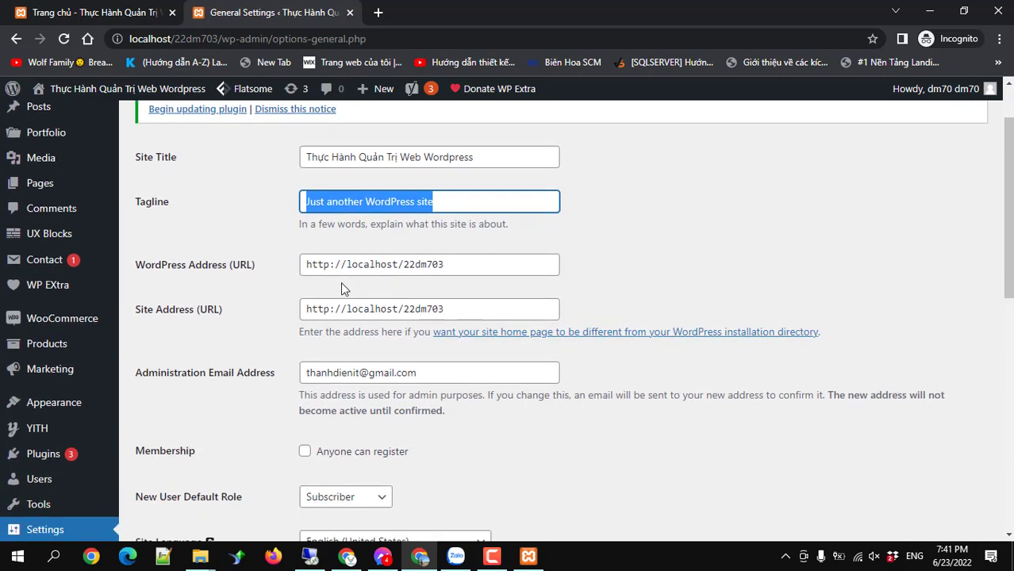
{"action": "left_click_drag", "start_coordinate": [437, 297], "coordinate": [295, 299]}
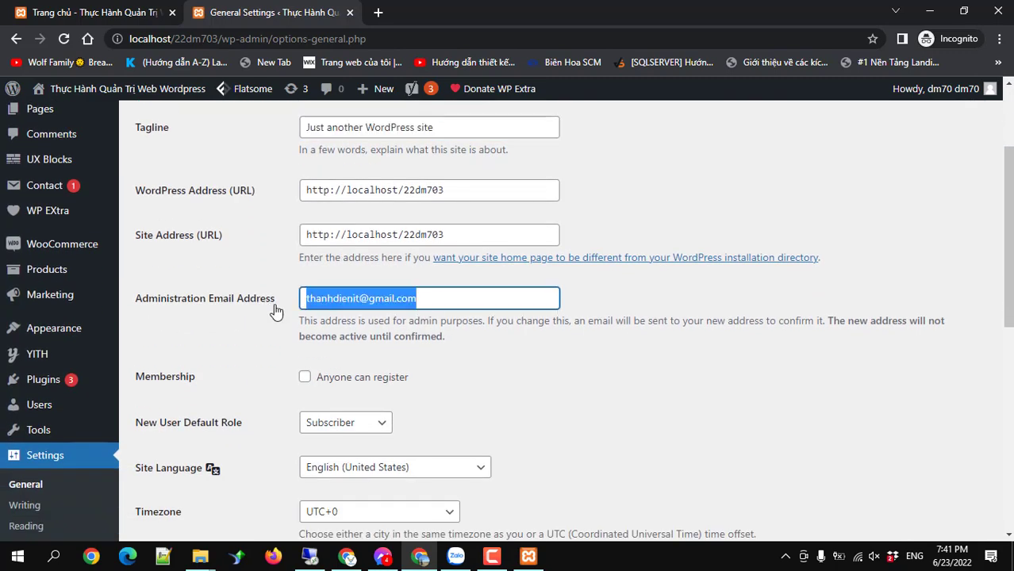
{"action": "scroll", "coordinate": [287, 319], "scroll_direction": "down", "scroll_amount": 2}
{"action": "scroll", "coordinate": [287, 320], "scroll_direction": "down", "scroll_amount": 5}
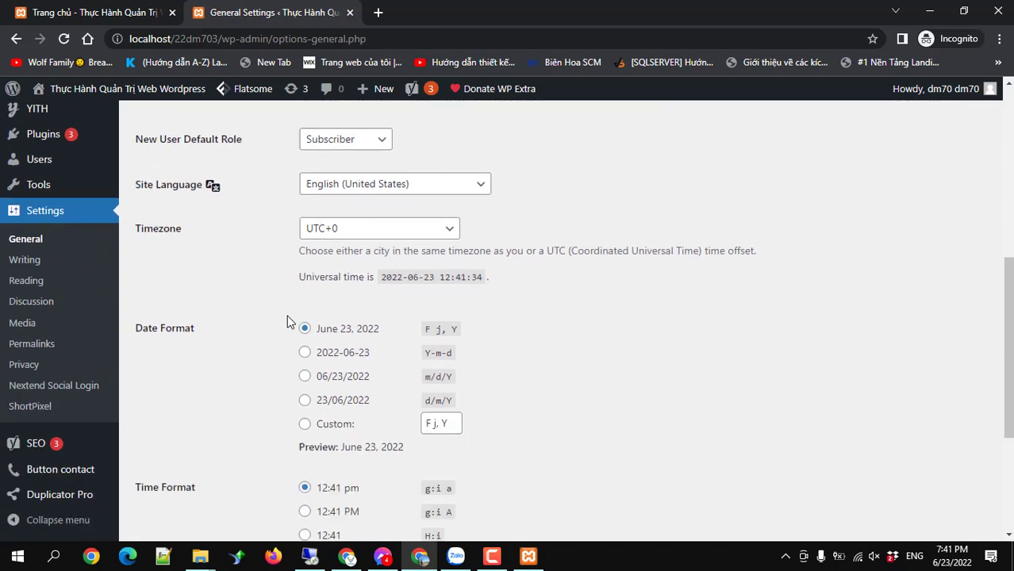
{"action": "scroll", "coordinate": [287, 321], "scroll_direction": "up", "scroll_amount": 4}
{"action": "scroll", "coordinate": [287, 322], "scroll_direction": "up", "scroll_amount": 5}
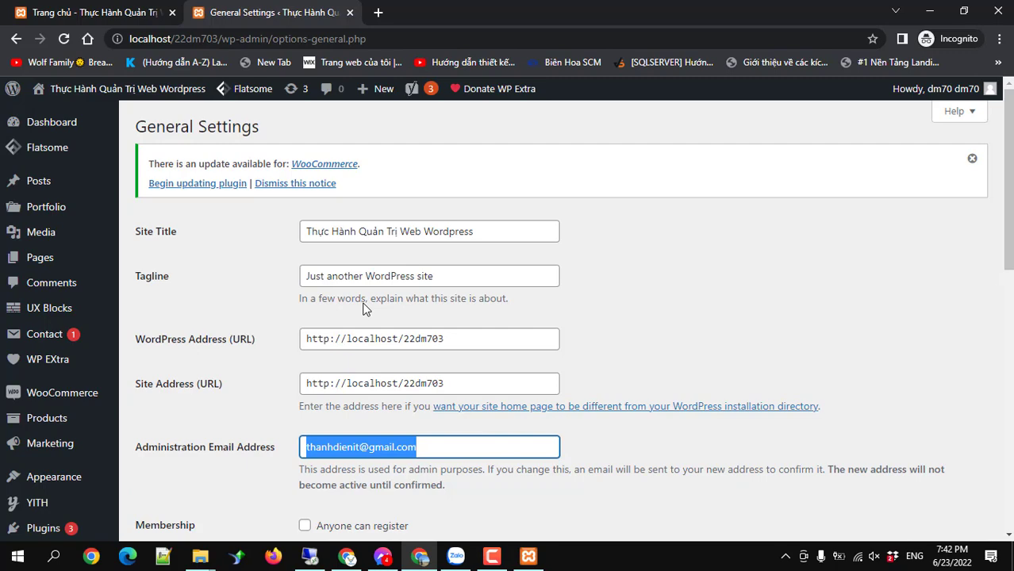
{"action": "scroll", "coordinate": [165, 389], "scroll_direction": "down", "scroll_amount": 3}
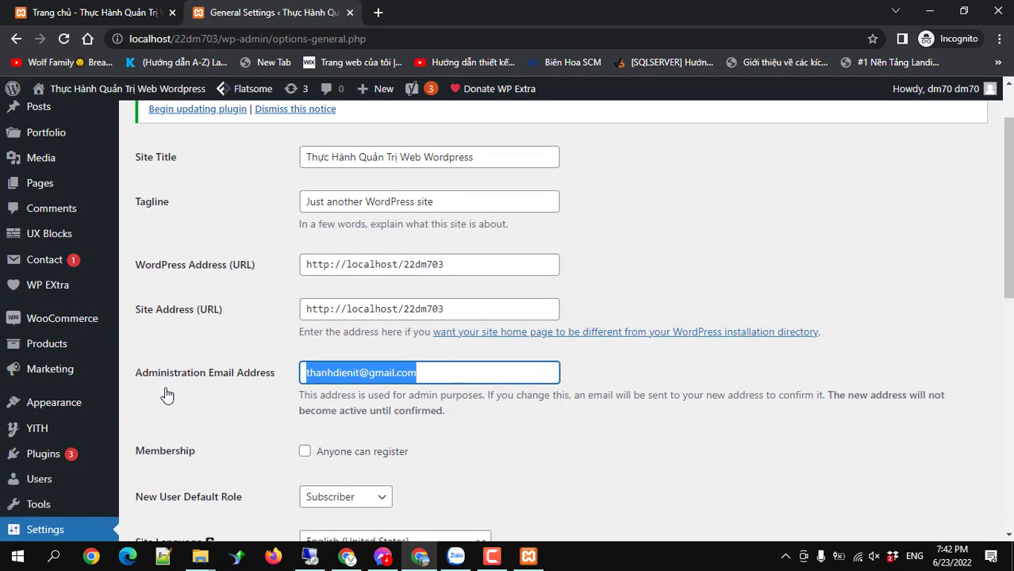
{"action": "left_click", "coordinate": [32, 386]}
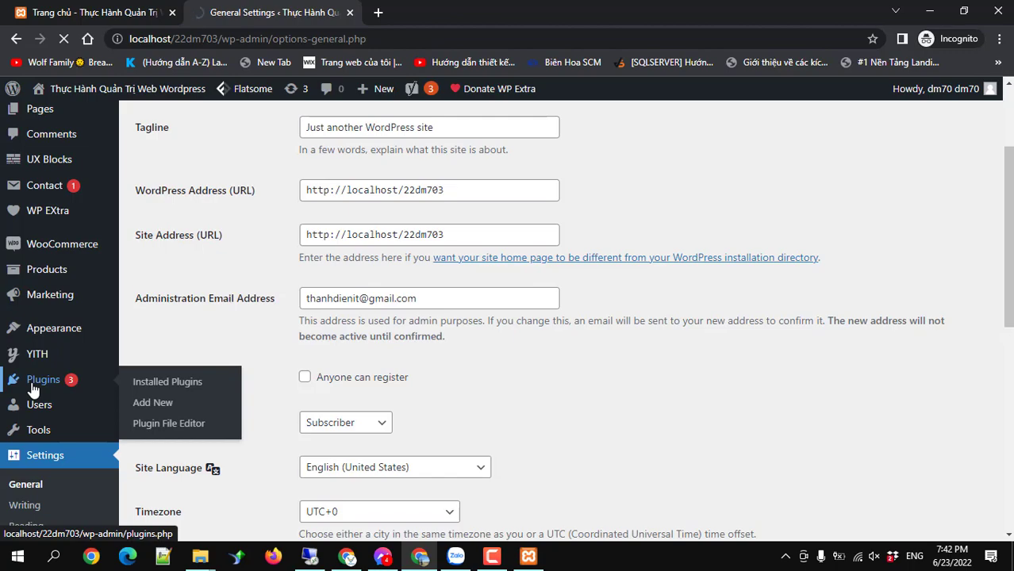
Scroll through the 15 installed plugins, then go to Add New plugins.
{"action": "scroll", "coordinate": [279, 419], "scroll_direction": "down", "scroll_amount": 3}
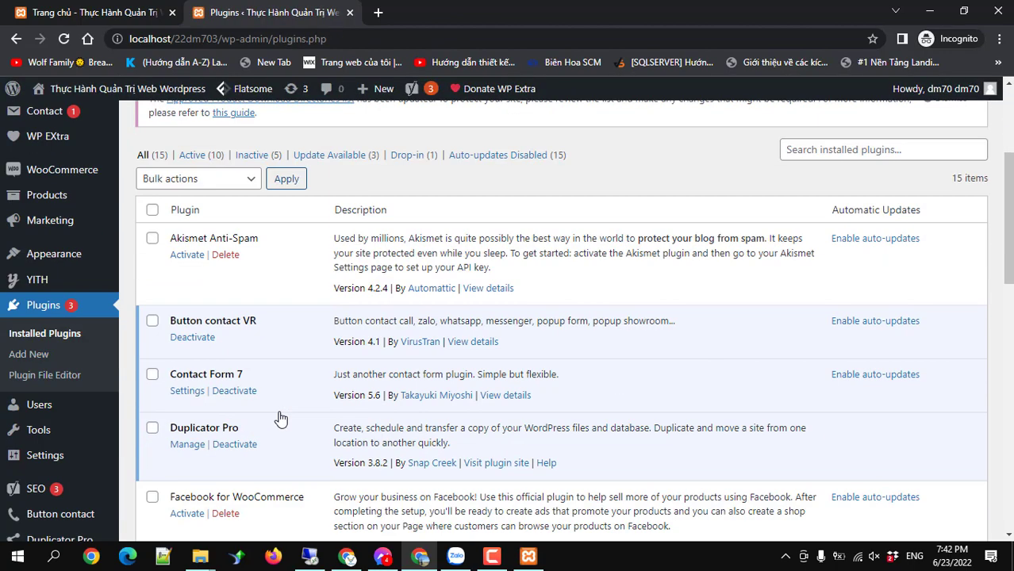
{"action": "scroll", "coordinate": [280, 418], "scroll_direction": "down", "scroll_amount": 8}
{"action": "scroll", "coordinate": [280, 418], "scroll_direction": "down", "scroll_amount": 1}
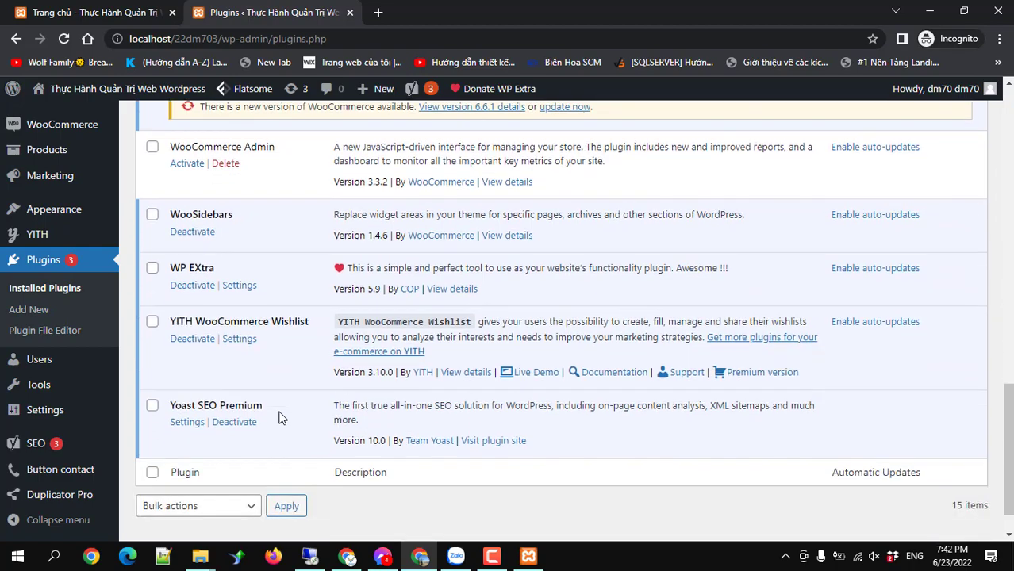
{"action": "scroll", "coordinate": [279, 415], "scroll_direction": "up", "scroll_amount": 8}
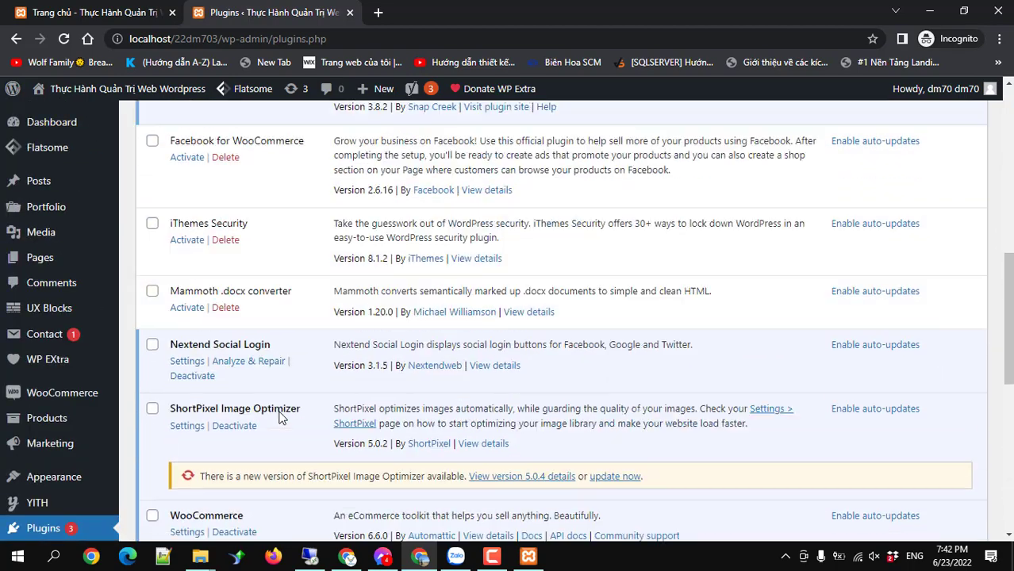
{"action": "scroll", "coordinate": [254, 383], "scroll_direction": "up", "scroll_amount": 3}
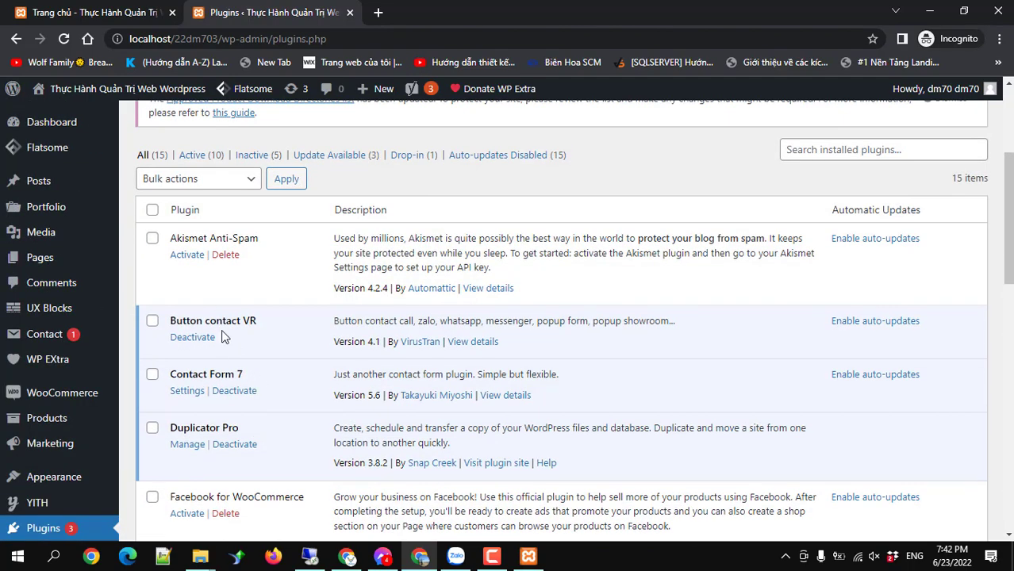
{"action": "scroll", "coordinate": [295, 371], "scroll_direction": "down", "scroll_amount": 2}
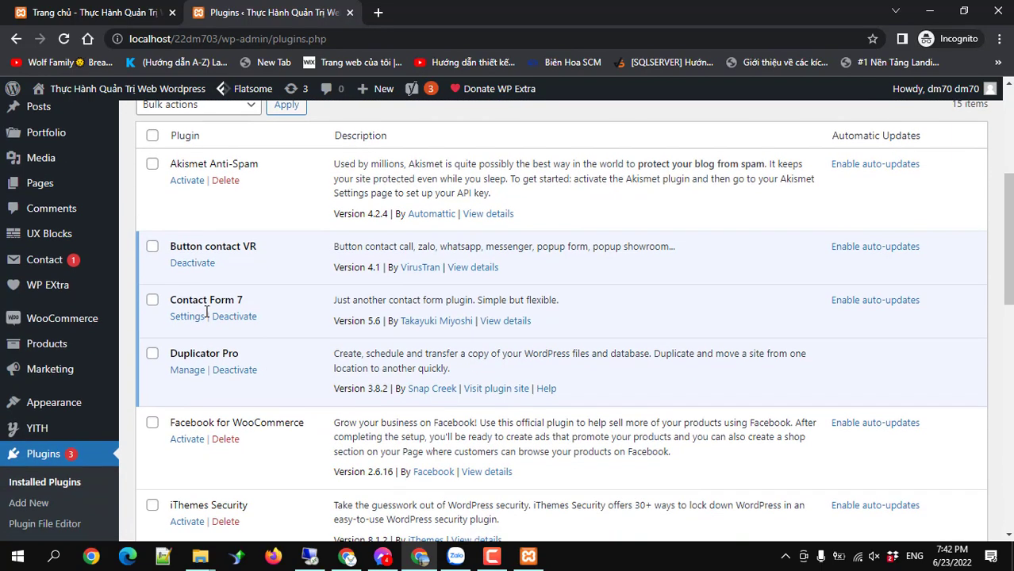
{"action": "scroll", "coordinate": [310, 327], "scroll_direction": "down", "scroll_amount": 2}
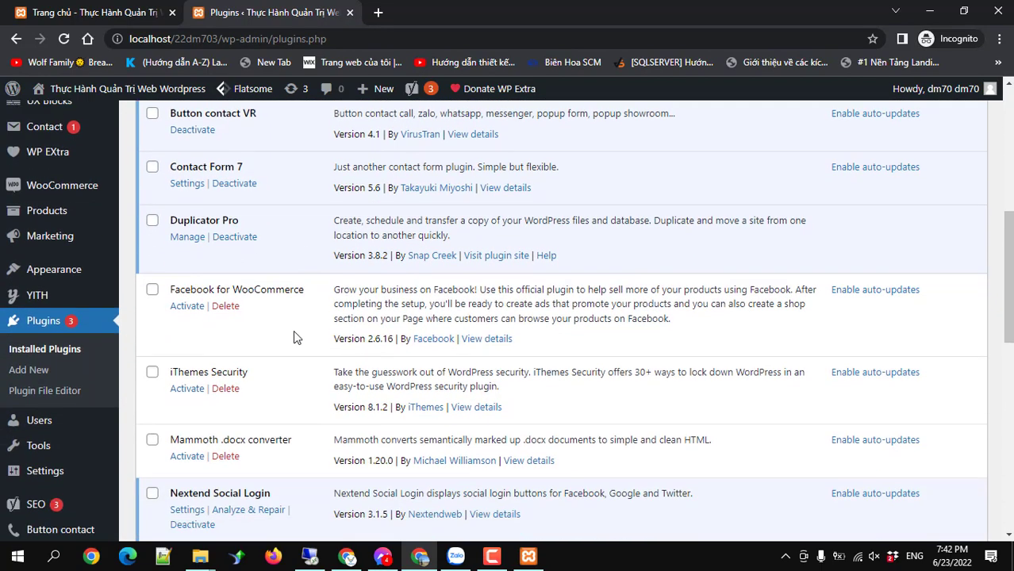
{"action": "scroll", "coordinate": [337, 294], "scroll_direction": "up", "scroll_amount": 1}
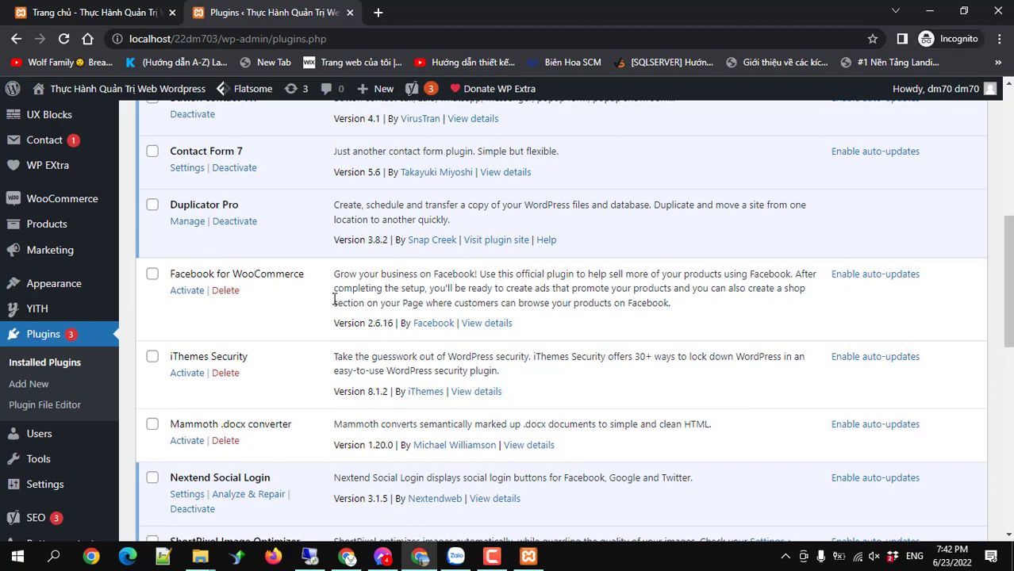
{"action": "scroll", "coordinate": [334, 300], "scroll_direction": "down", "scroll_amount": 8}
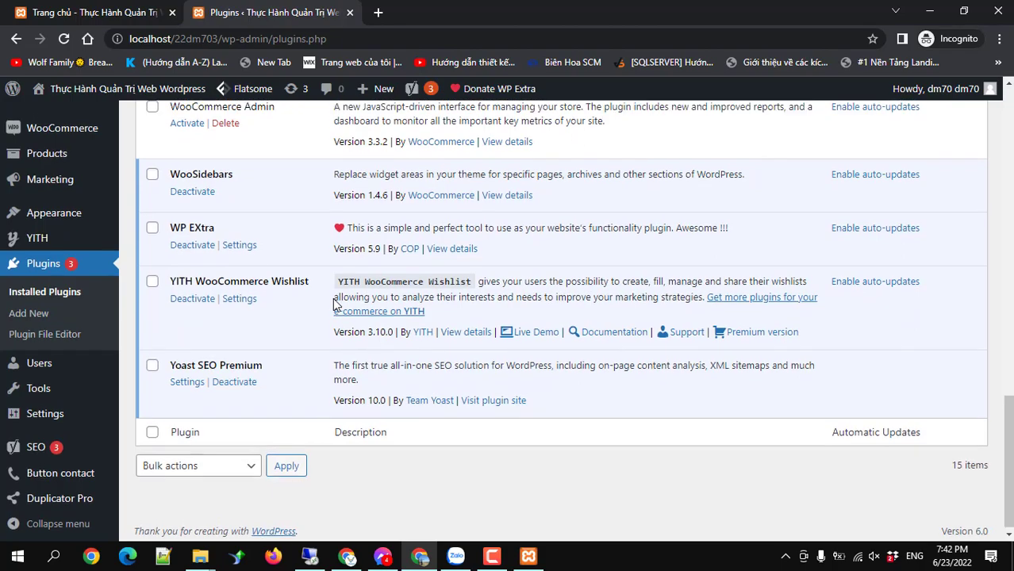
{"action": "scroll", "coordinate": [333, 300], "scroll_direction": "up", "scroll_amount": 8}
{"action": "scroll", "coordinate": [334, 299], "scroll_direction": "up", "scroll_amount": 7}
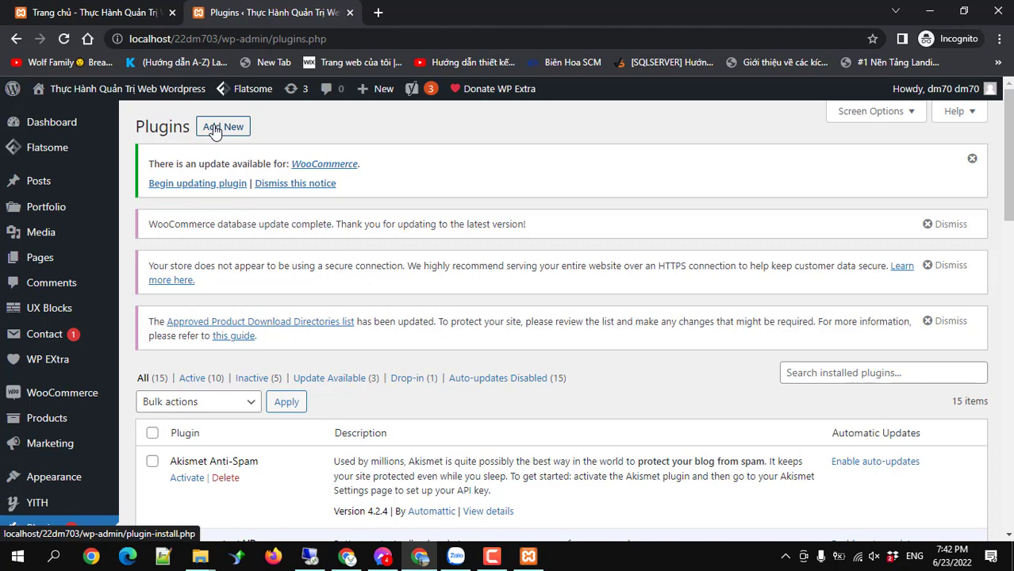
{"action": "left_click", "coordinate": [214, 131]}
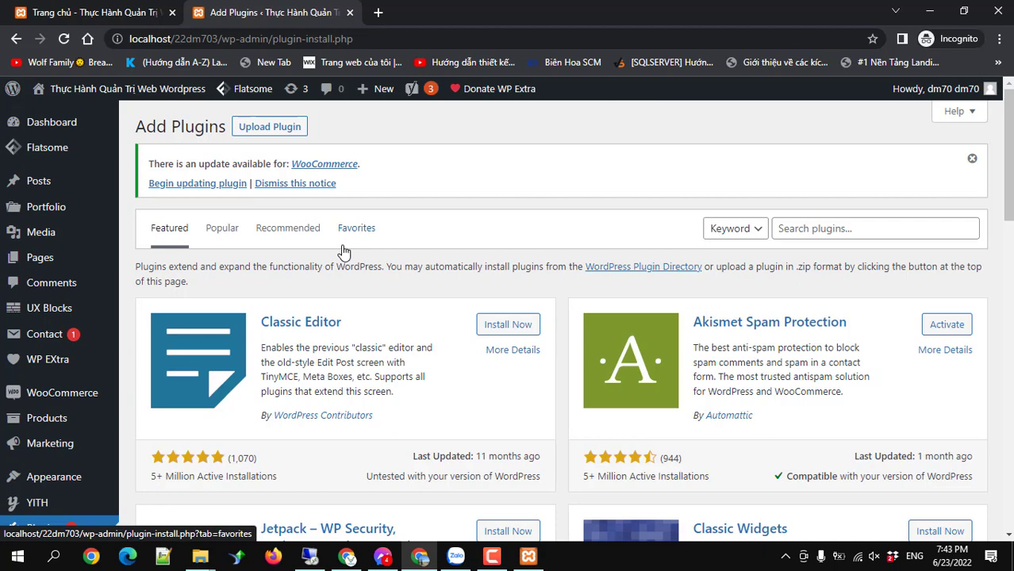
Browse Featured plugins like Classic Editor, Jetpack and Classic Widgets, then focus the plugin search.
{"action": "scroll", "coordinate": [343, 252], "scroll_direction": "down", "scroll_amount": 2}
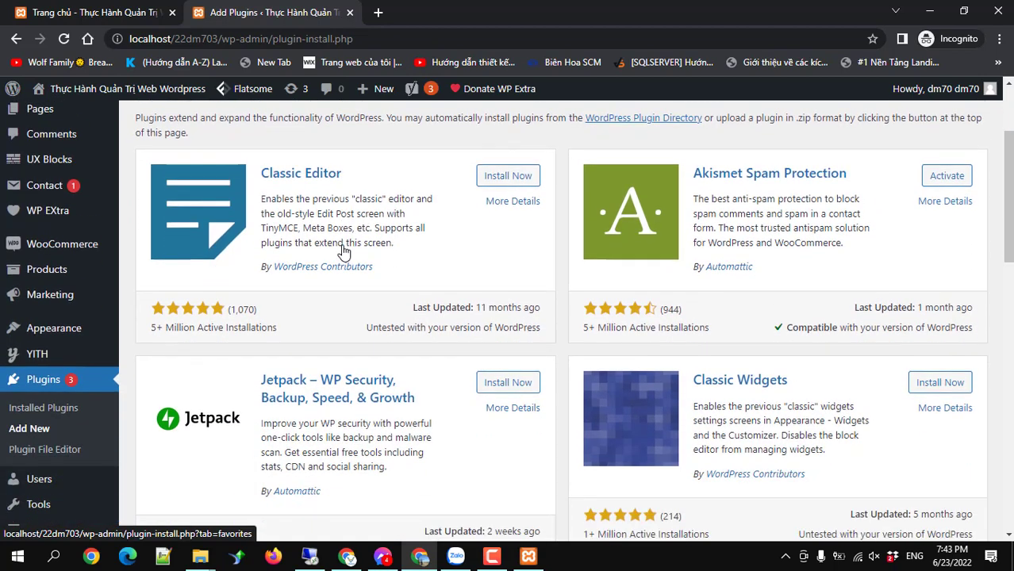
{"action": "mouse_move", "coordinate": [116, 369]}
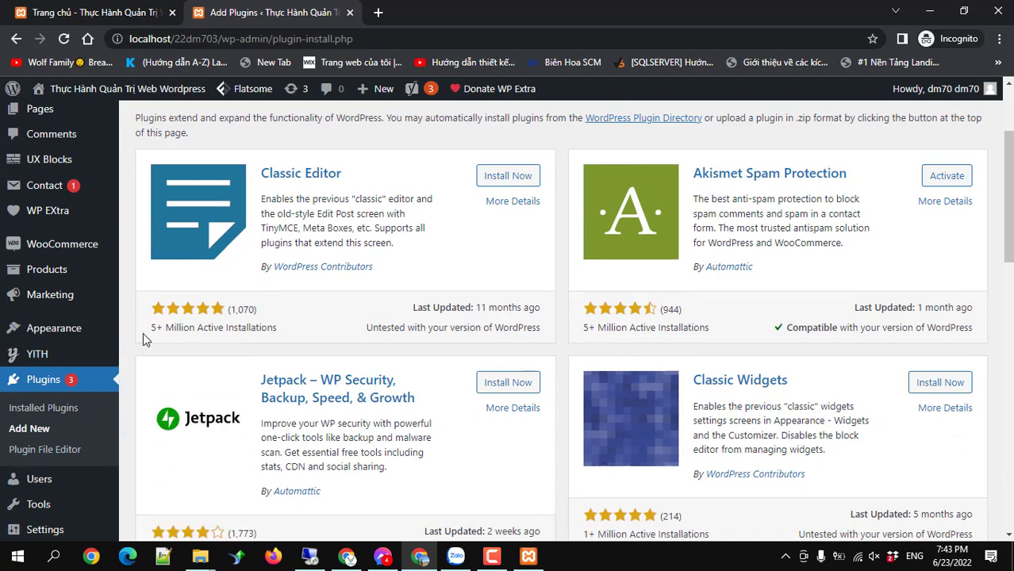
{"action": "scroll", "coordinate": [143, 332], "scroll_direction": "down", "scroll_amount": 5}
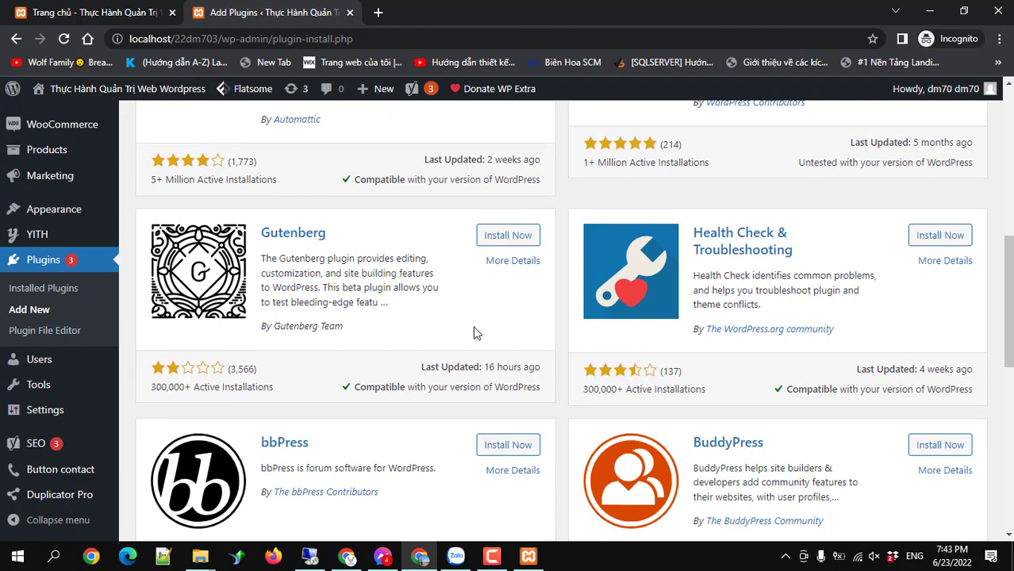
{"action": "scroll", "coordinate": [474, 333], "scroll_direction": "up", "scroll_amount": 5}
{"action": "left_click", "coordinate": [785, 227]}
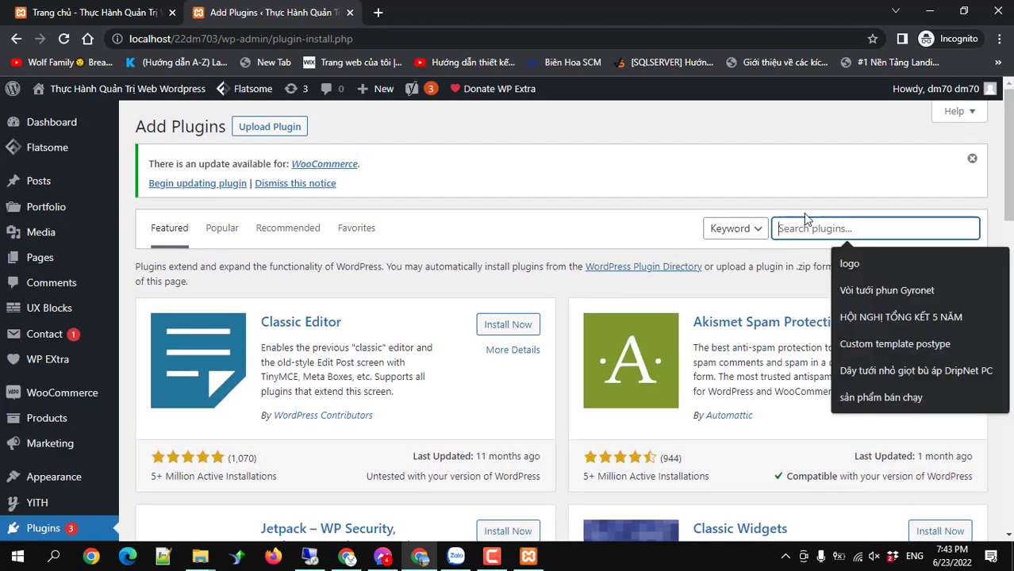
Search plugins for 'hotline chat' and scroll its four results, including Contact Me on Zalo.
{"action": "type", "text": "hotline chat"}
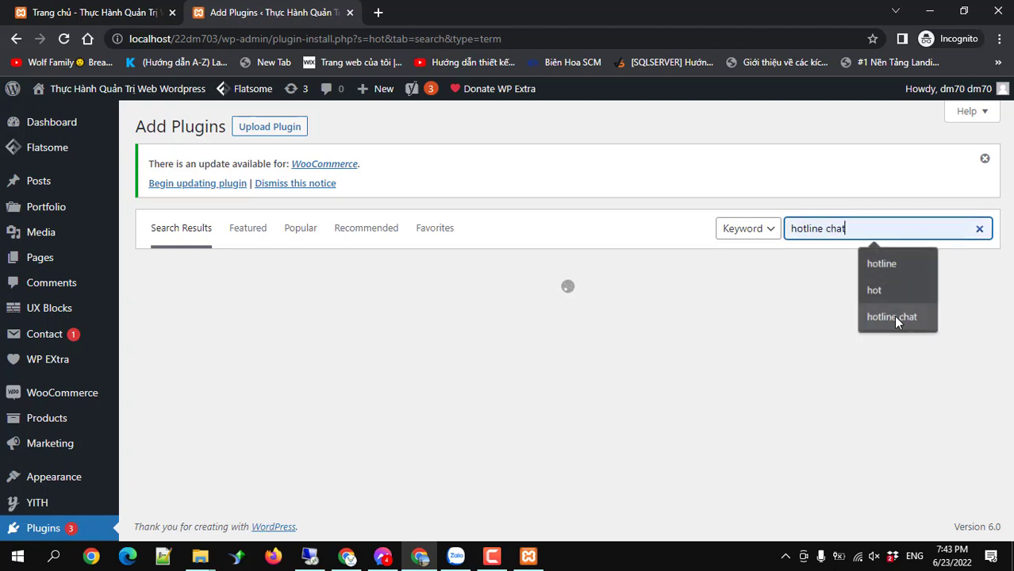
{"action": "left_click", "coordinate": [894, 316]}
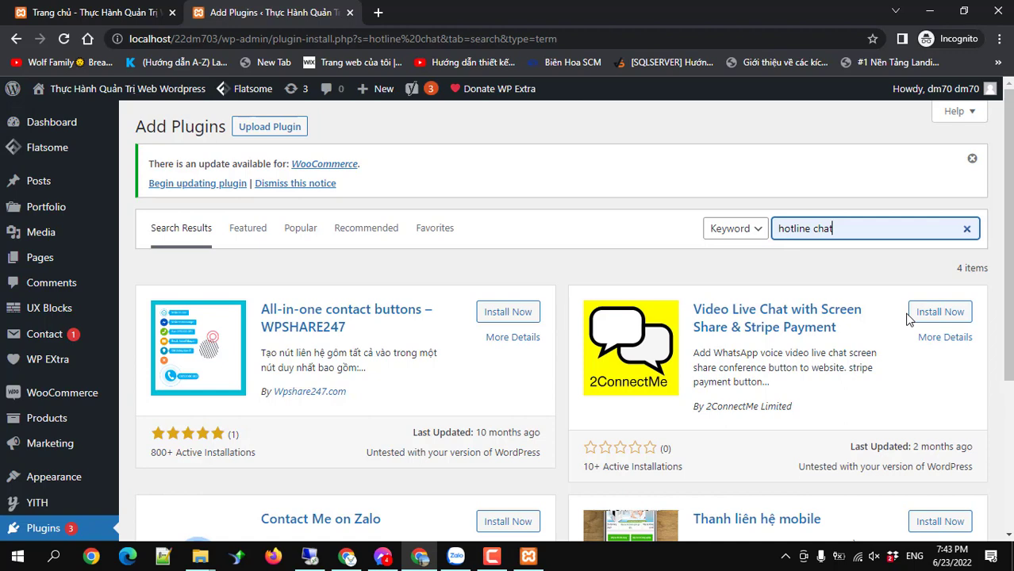
{"action": "scroll", "coordinate": [893, 331], "scroll_direction": "down", "scroll_amount": 1}
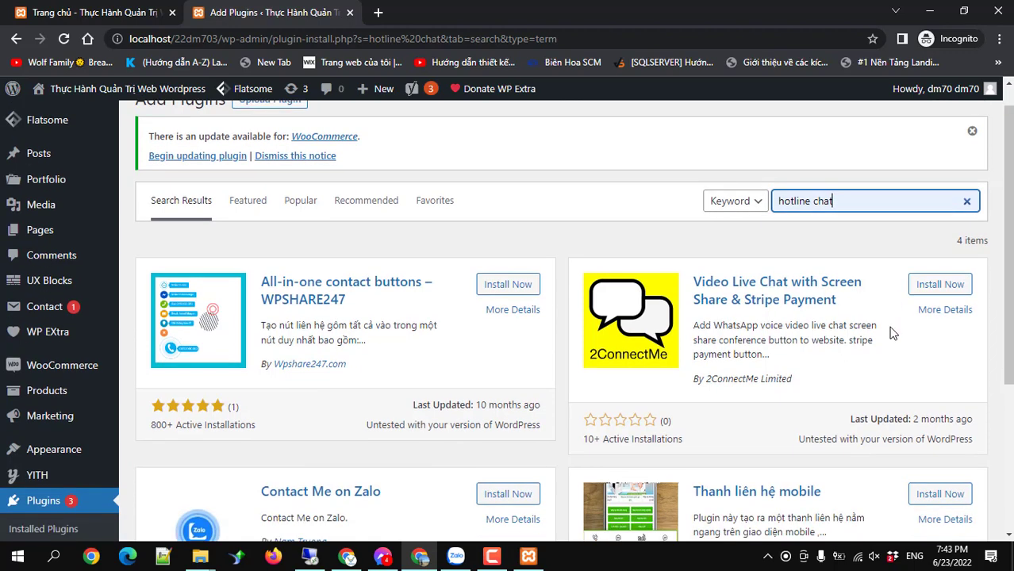
{"action": "scroll", "coordinate": [890, 330], "scroll_direction": "down", "scroll_amount": 2}
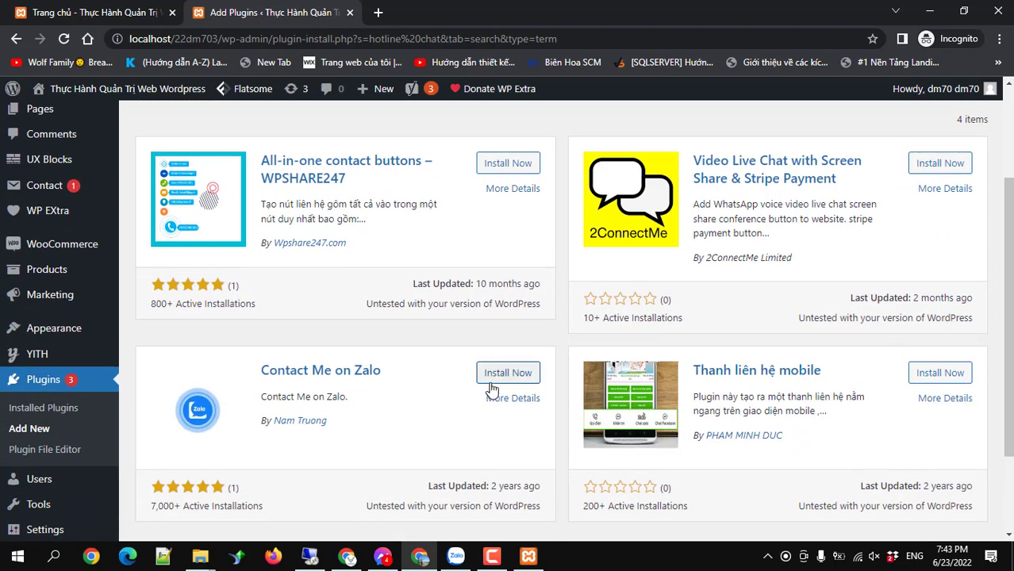
{"action": "scroll", "coordinate": [349, 421], "scroll_direction": "down", "scroll_amount": 2}
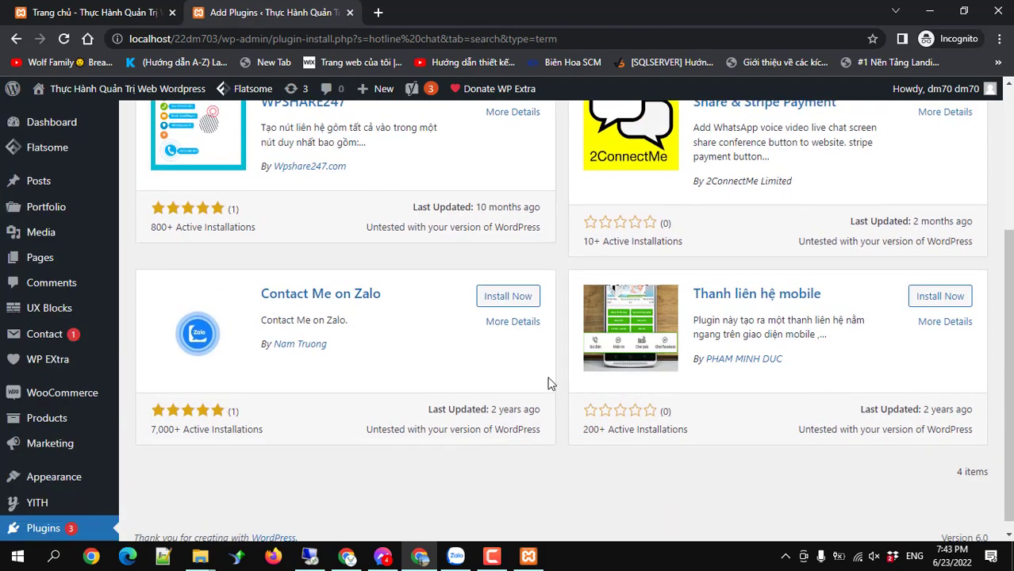
{"action": "scroll", "coordinate": [551, 384], "scroll_direction": "up", "scroll_amount": 5}
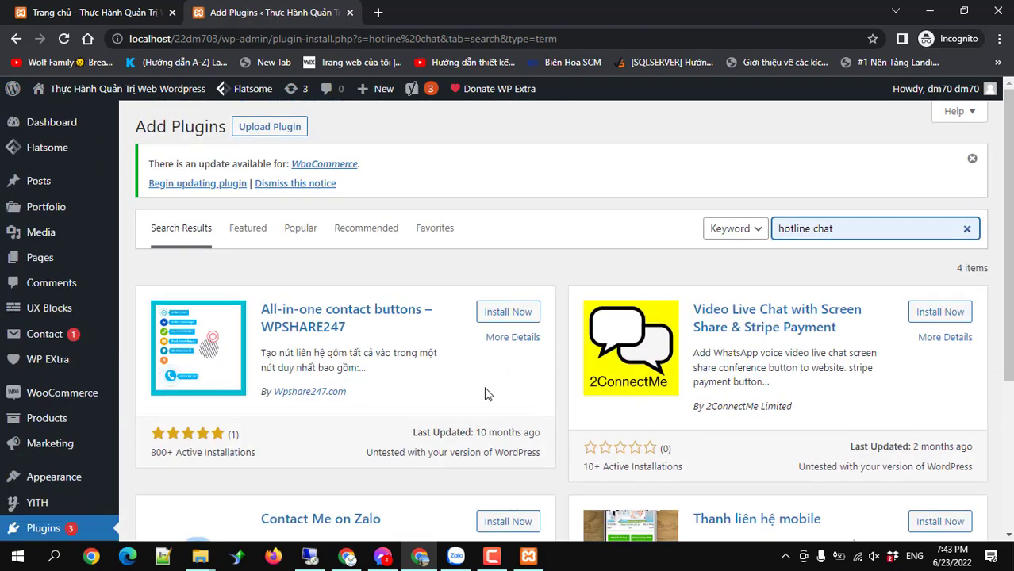
{"action": "scroll", "coordinate": [92, 281], "scroll_direction": "down", "scroll_amount": 1}
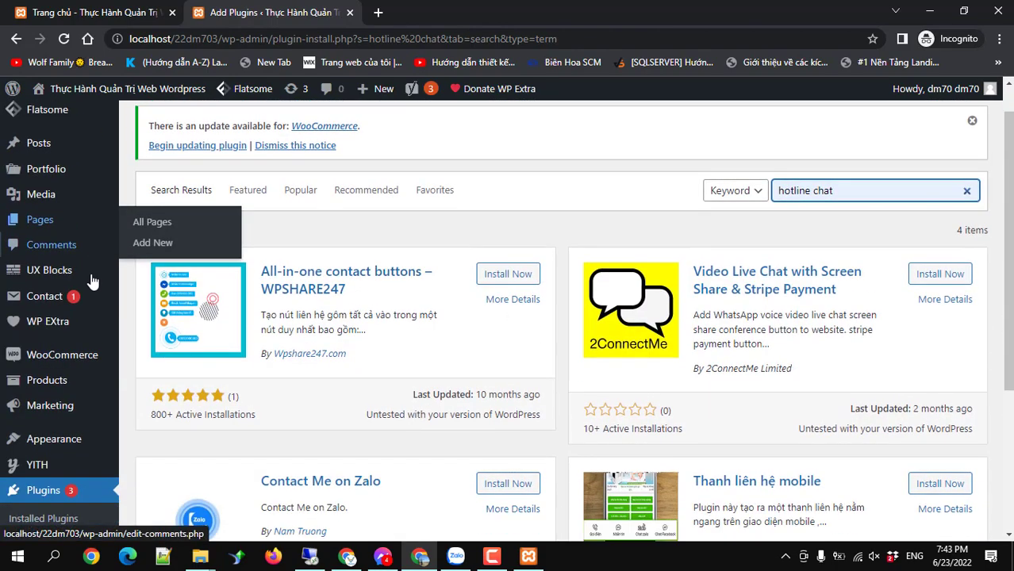
{"action": "scroll", "coordinate": [92, 281], "scroll_direction": "down", "scroll_amount": 5}
{"action": "mouse_move", "coordinate": [34, 429]}
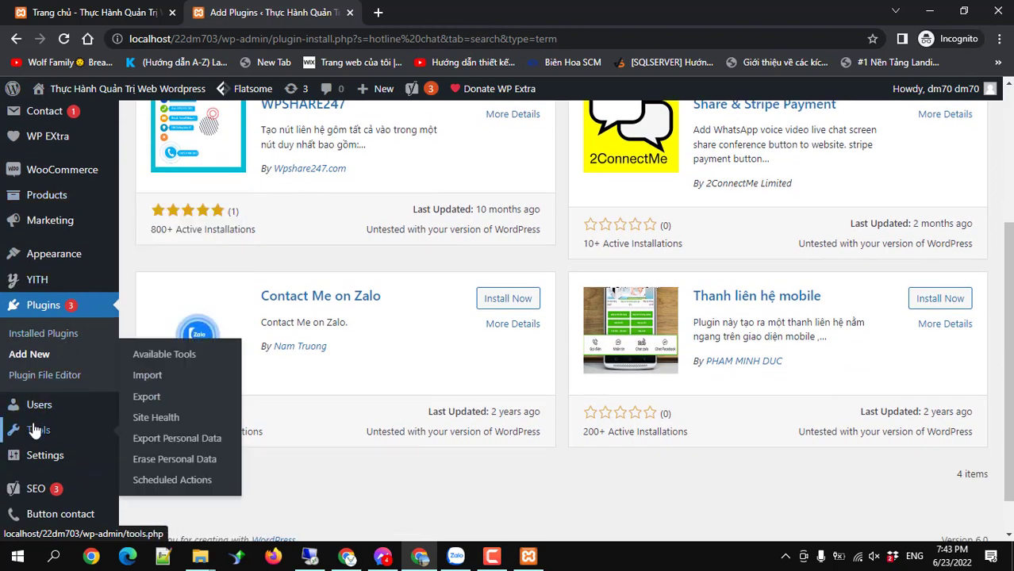
{"action": "mouse_move", "coordinate": [57, 454]}
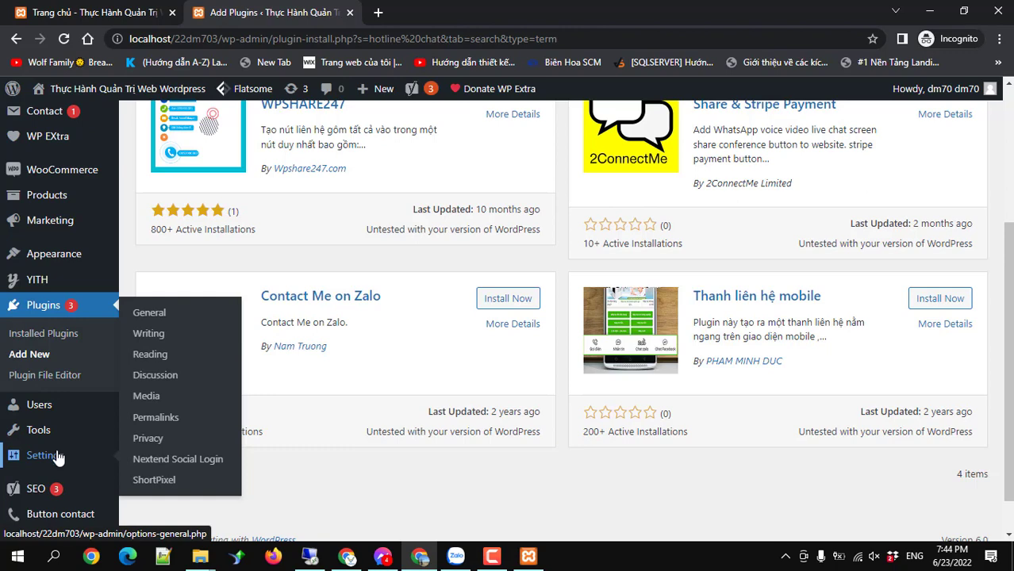
{"action": "scroll", "coordinate": [86, 287], "scroll_direction": "up", "scroll_amount": 6}
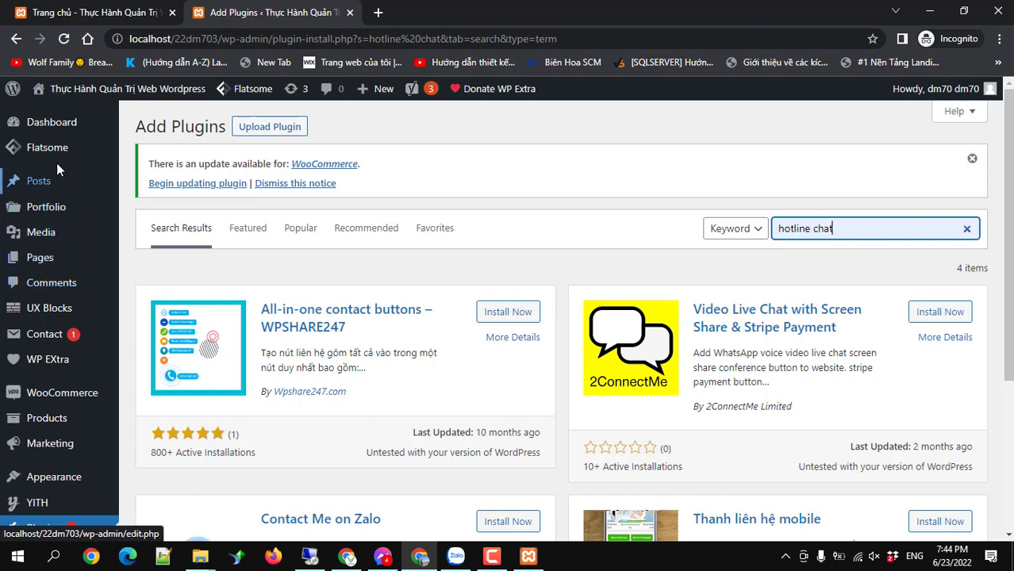
{"action": "mouse_move", "coordinate": [51, 151]}
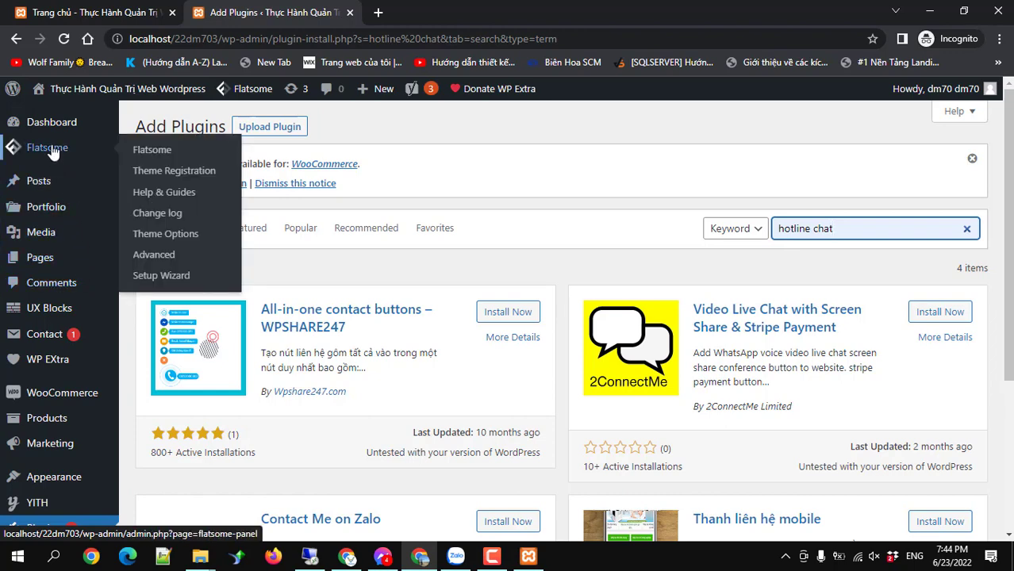
Open Flatsome Advanced Options and check the empty Header and Footer Scripts boxes.
{"action": "left_click", "coordinate": [153, 257]}
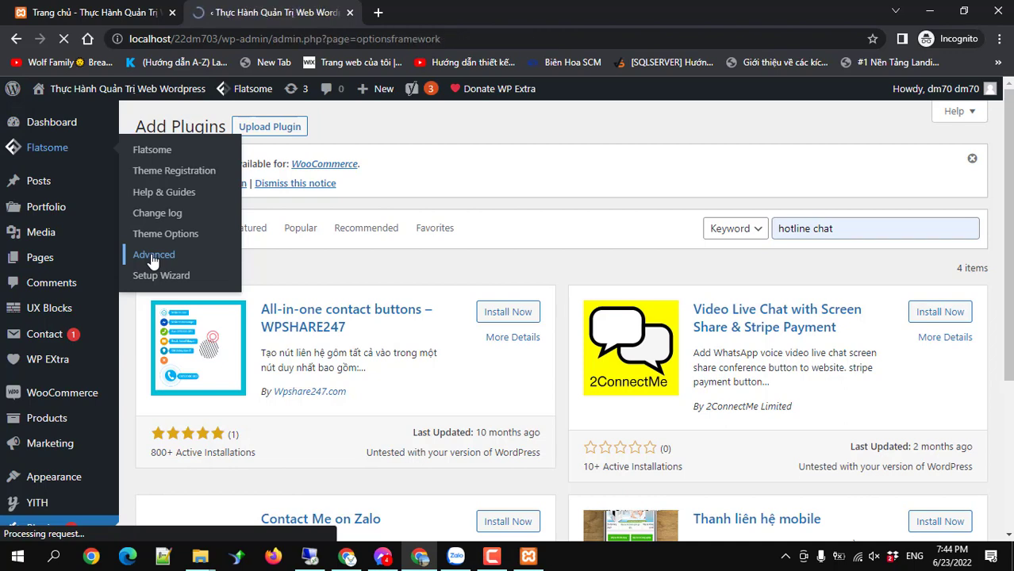
{"action": "scroll", "coordinate": [154, 260], "scroll_direction": "down", "scroll_amount": 6}
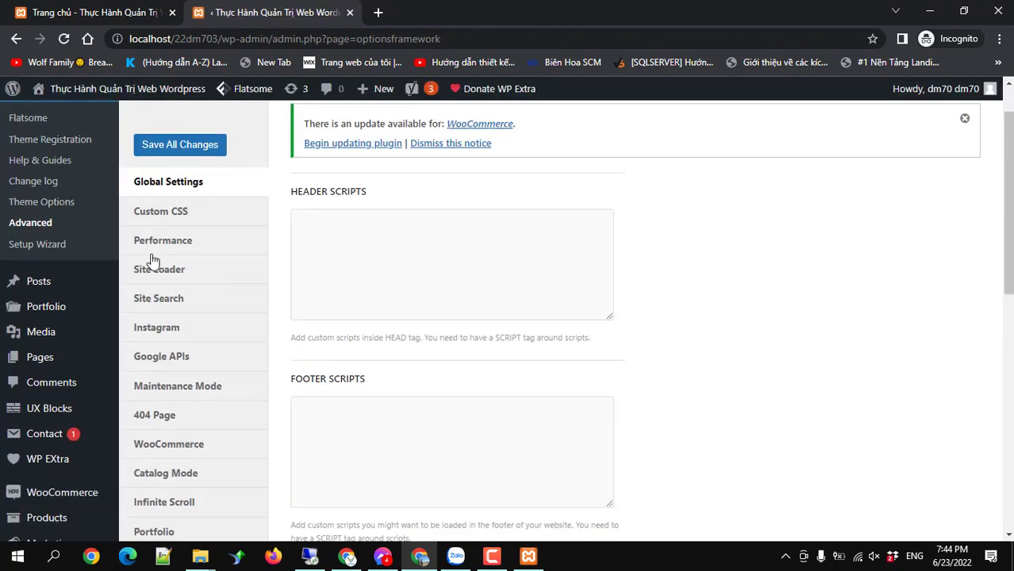
{"action": "scroll", "coordinate": [213, 313], "scroll_direction": "up", "scroll_amount": 6}
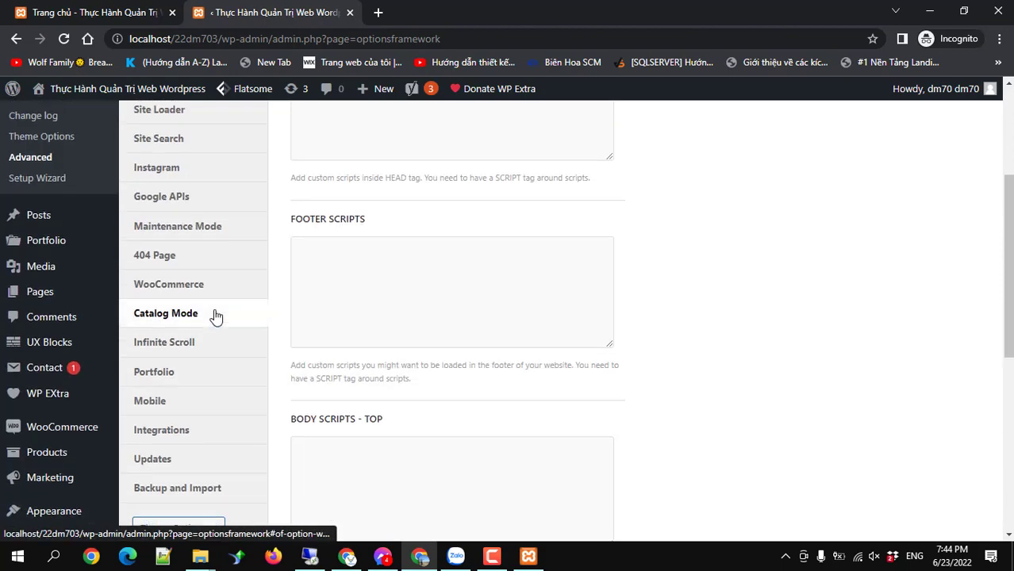
{"action": "scroll", "coordinate": [213, 314], "scroll_direction": "down", "scroll_amount": 2}
{"action": "scroll", "coordinate": [336, 302], "scroll_direction": "up", "scroll_amount": 2}
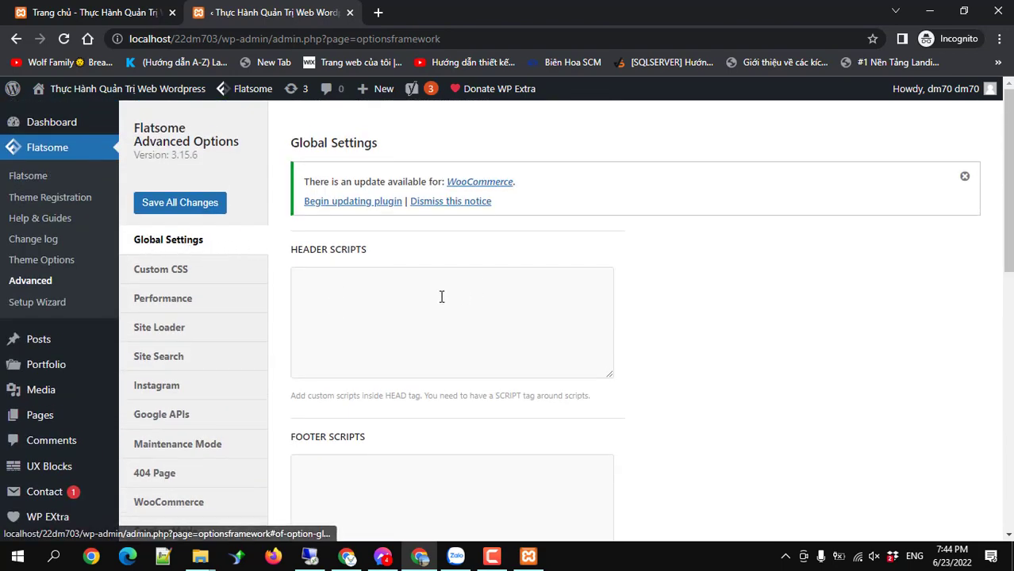
{"action": "left_click", "coordinate": [338, 273]}
{"action": "scroll", "coordinate": [355, 353], "scroll_direction": "down", "scroll_amount": 2}
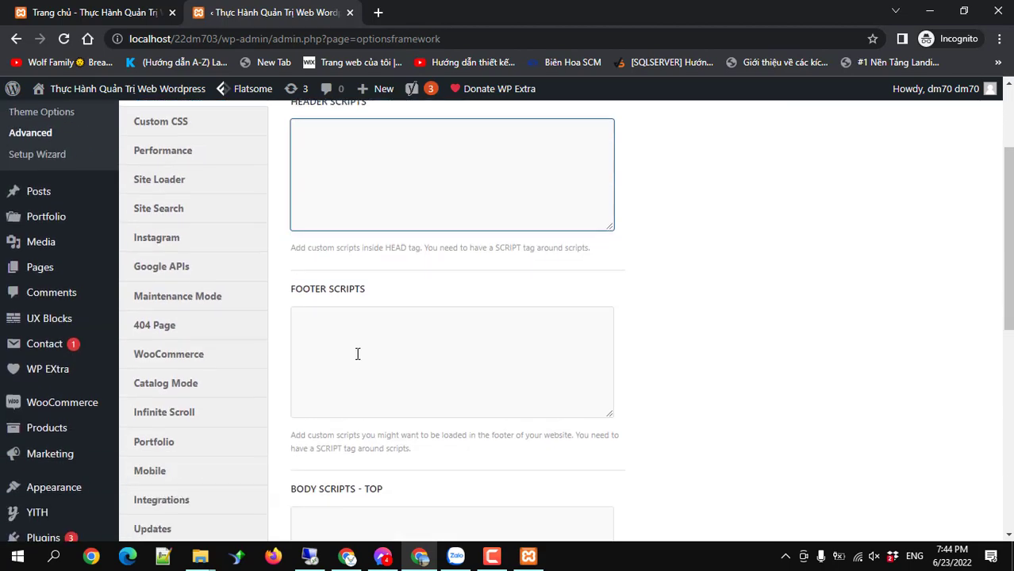
{"action": "left_click", "coordinate": [351, 353]}
{"action": "scroll", "coordinate": [353, 382], "scroll_direction": "down", "scroll_amount": 3}
{"action": "scroll", "coordinate": [358, 349], "scroll_direction": "up", "scroll_amount": 5}
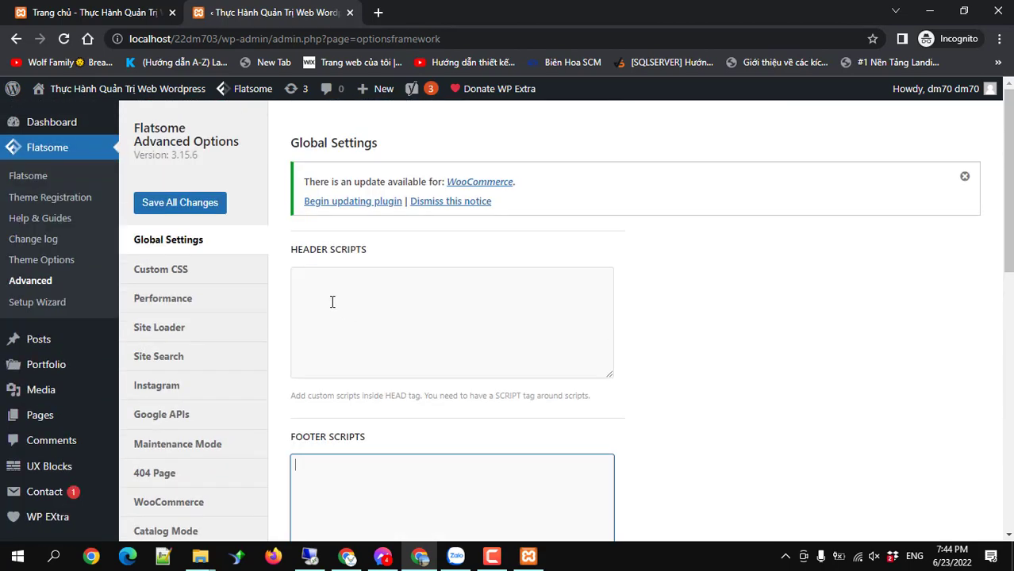
{"action": "left_click", "coordinate": [332, 300]}
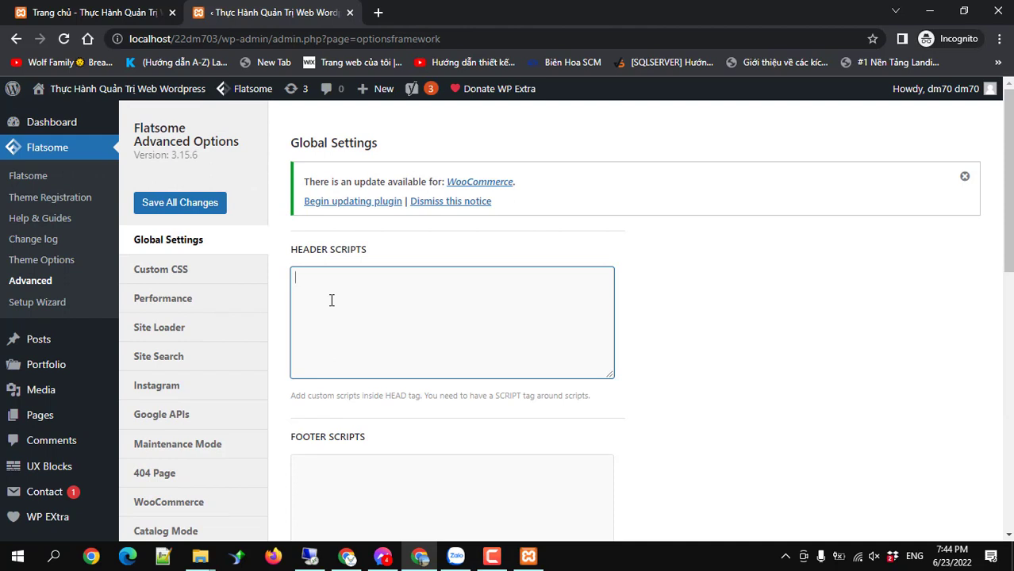
Inspect the Footer and Body Scripts Top and Bottom boxes, then the empty Custom CSS All Screens box.
{"action": "scroll", "coordinate": [340, 298], "scroll_direction": "down", "scroll_amount": 2}
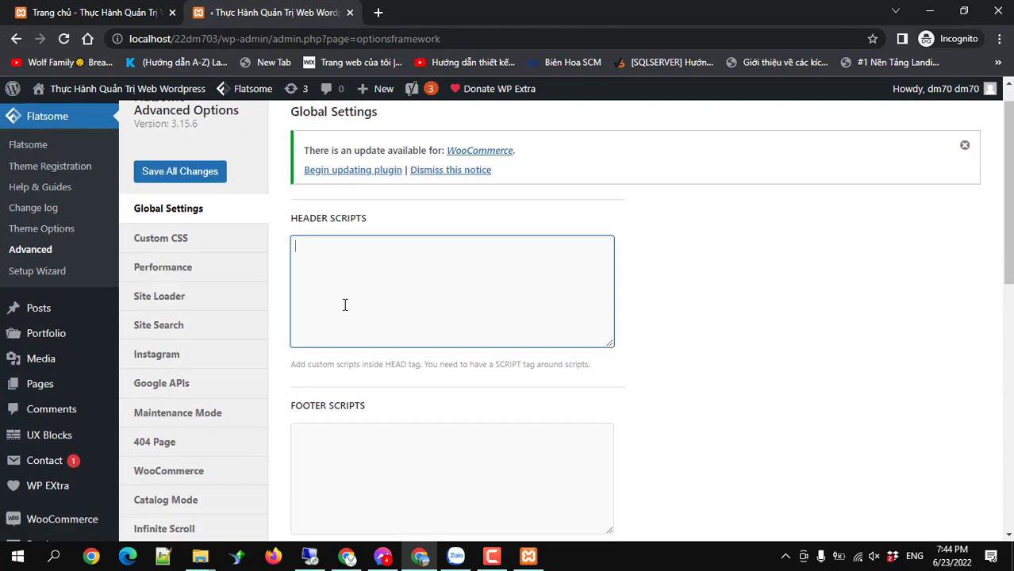
{"action": "scroll", "coordinate": [344, 302], "scroll_direction": "up", "scroll_amount": 2}
{"action": "scroll", "coordinate": [345, 309], "scroll_direction": "down", "scroll_amount": 3}
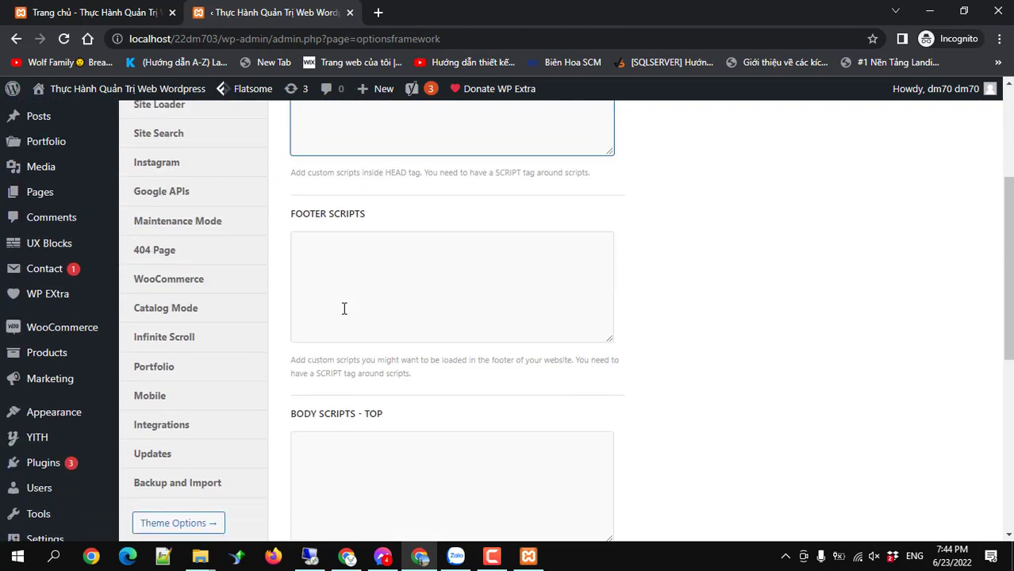
{"action": "left_click", "coordinate": [347, 285]}
{"action": "scroll", "coordinate": [347, 281], "scroll_direction": "down", "scroll_amount": 4}
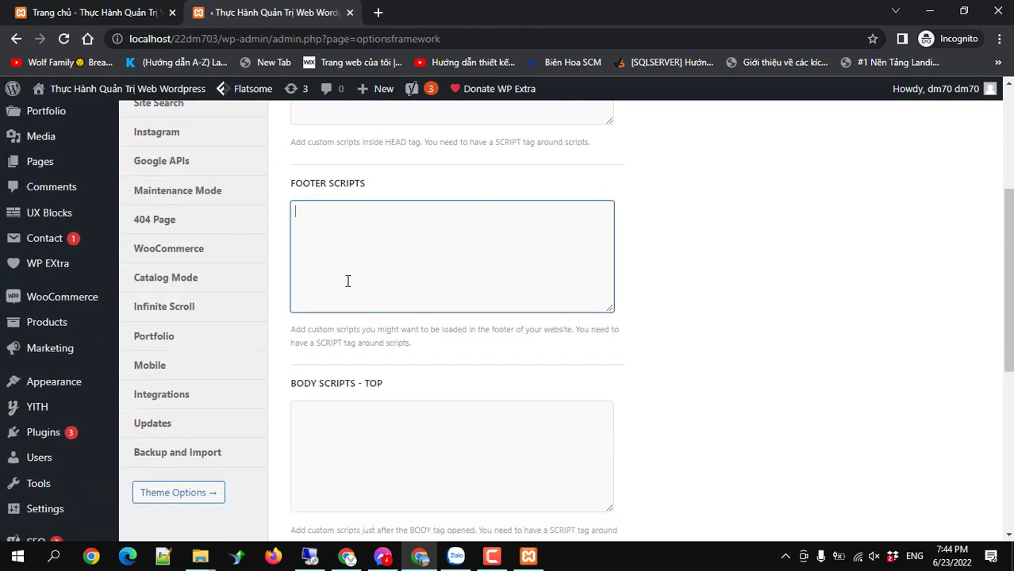
{"action": "left_click", "coordinate": [351, 220]}
{"action": "left_click", "coordinate": [383, 374]}
{"action": "scroll", "coordinate": [388, 413], "scroll_direction": "down", "scroll_amount": 2}
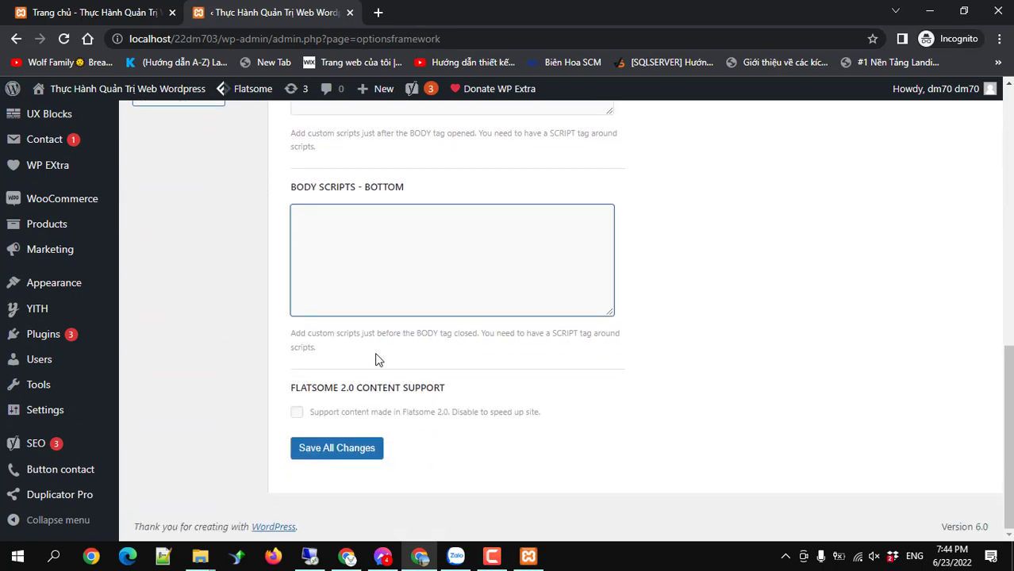
{"action": "scroll", "coordinate": [378, 357], "scroll_direction": "up", "scroll_amount": 8}
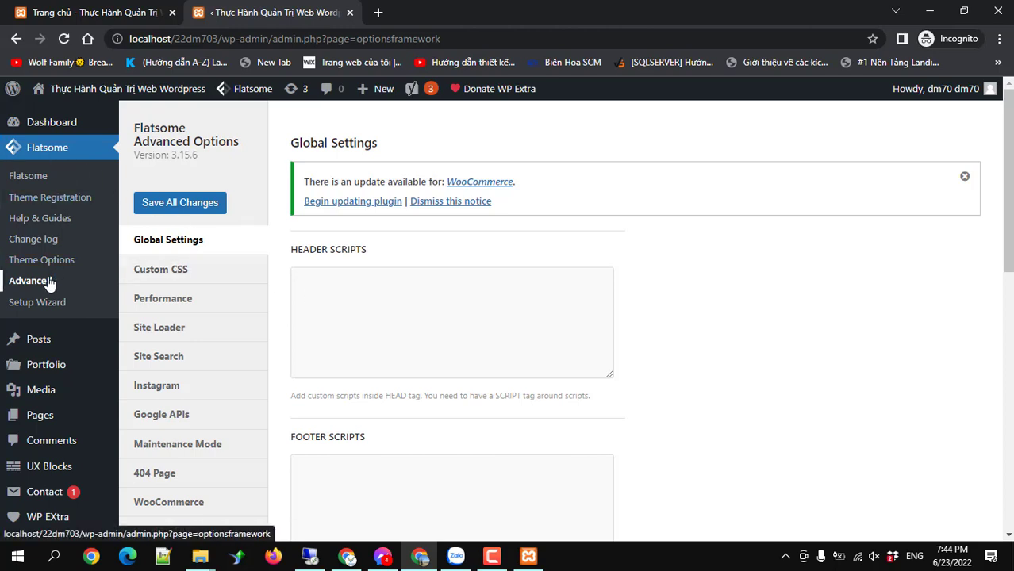
{"action": "left_click", "coordinate": [179, 272]}
{"action": "left_click", "coordinate": [353, 261]}
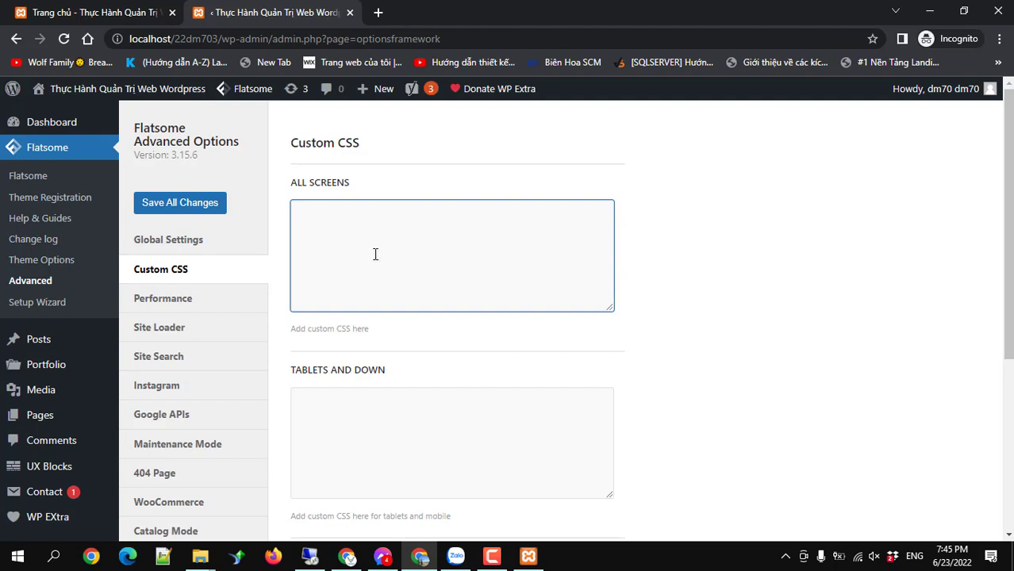
Review the Performance lazy-loading options, then bring up the Site Loader settings.
{"action": "left_click", "coordinate": [180, 301]}
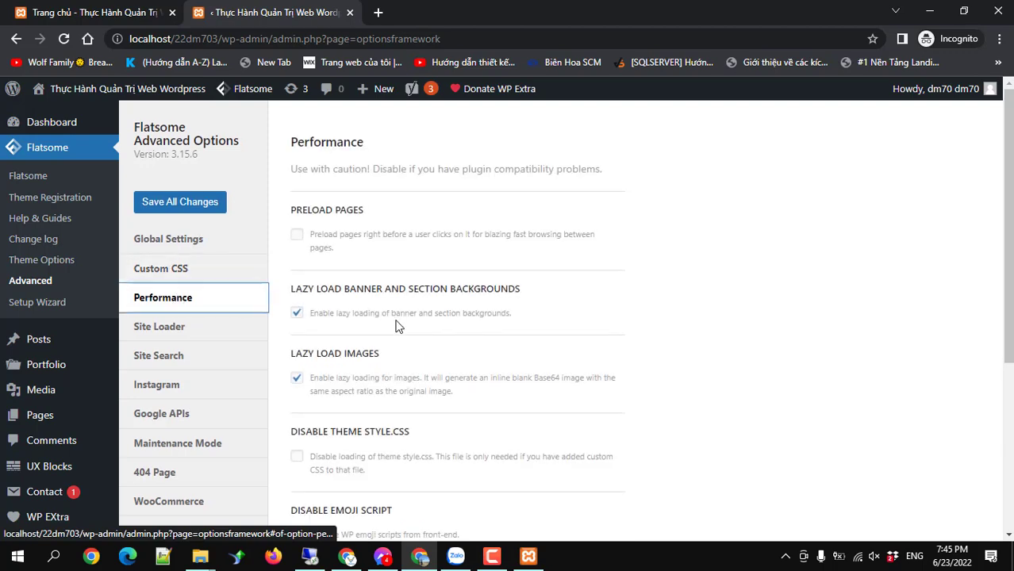
{"action": "scroll", "coordinate": [397, 325], "scroll_direction": "down", "scroll_amount": 4}
{"action": "scroll", "coordinate": [397, 325], "scroll_direction": "up", "scroll_amount": 5}
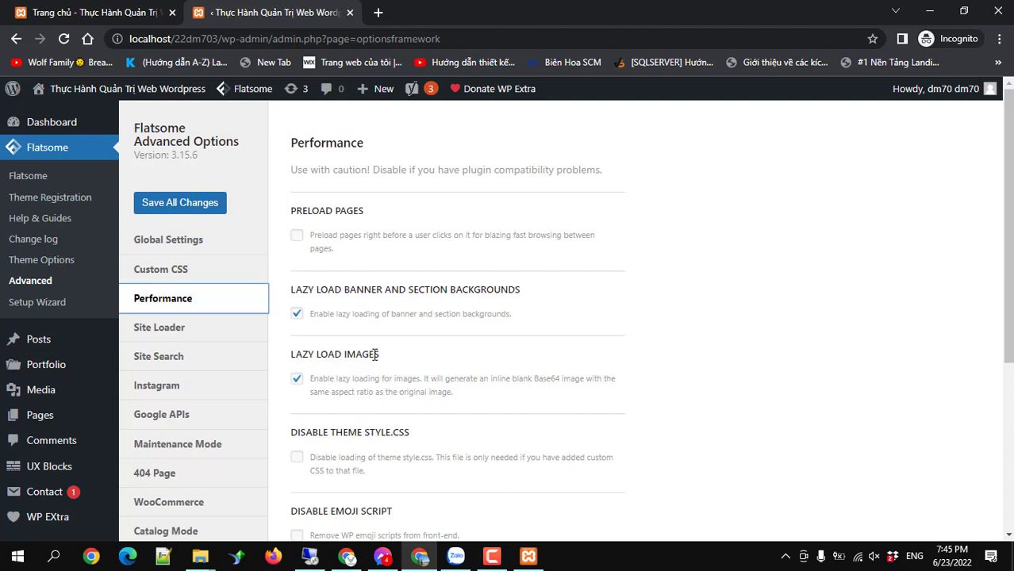
{"action": "left_click", "coordinate": [157, 328]}
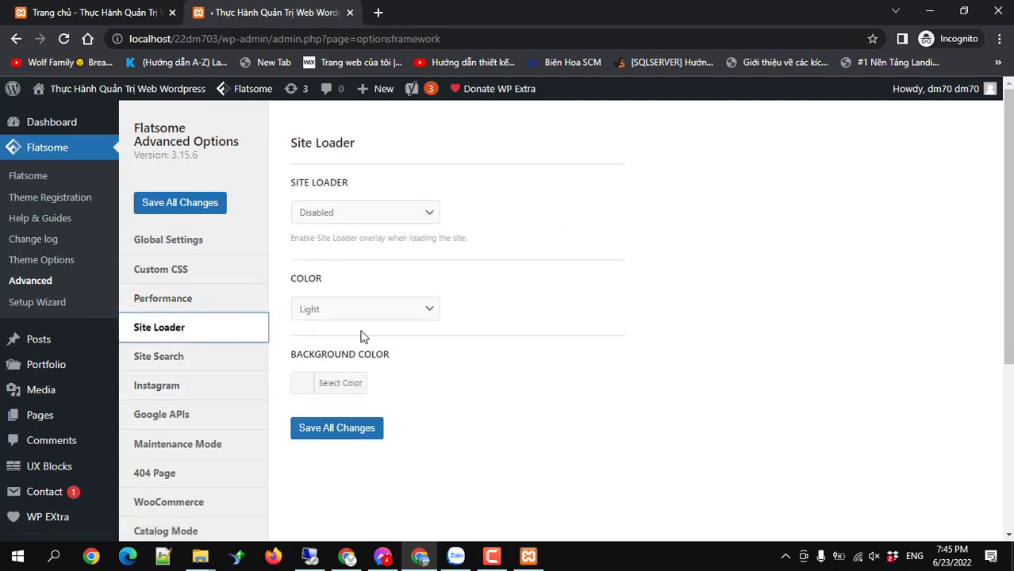
Set the Site Loader to 'Enable on homepage' and save all changes.
{"action": "left_click", "coordinate": [354, 216]}
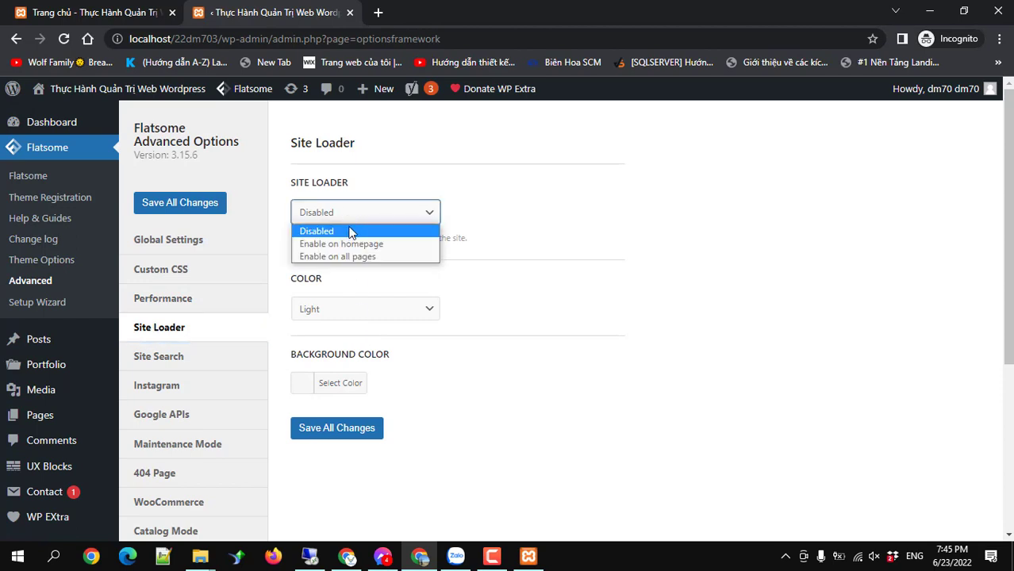
{"action": "left_click", "coordinate": [351, 246]}
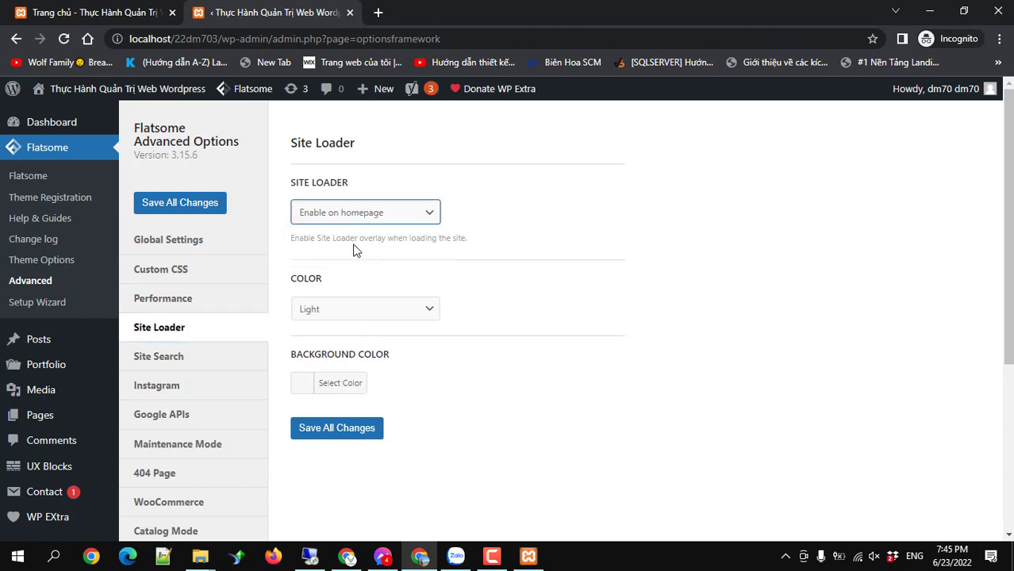
{"action": "left_click", "coordinate": [345, 431]}
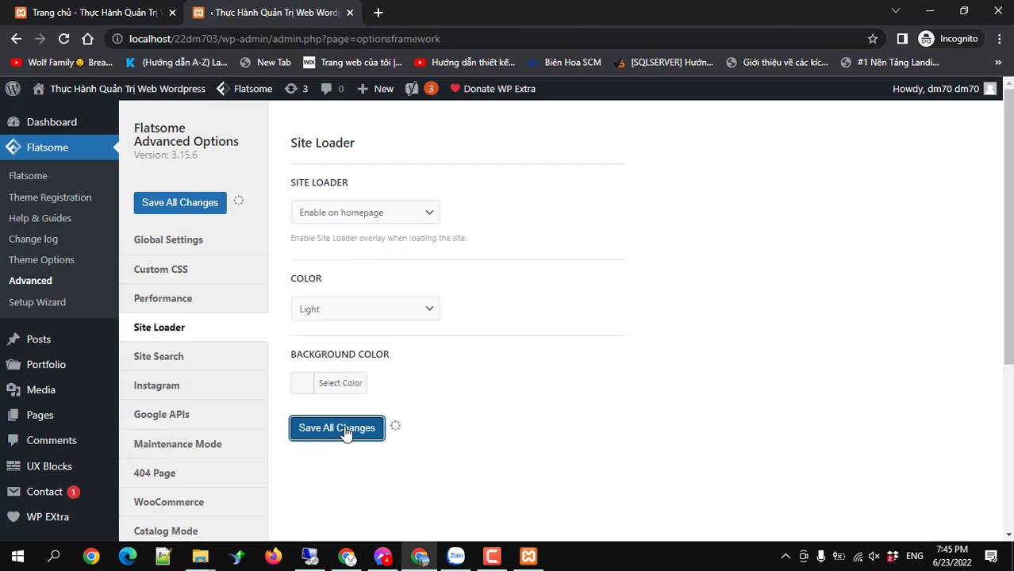
Open the live site from Visit Site in a new browser tab.
{"action": "mouse_move", "coordinate": [89, 95]}
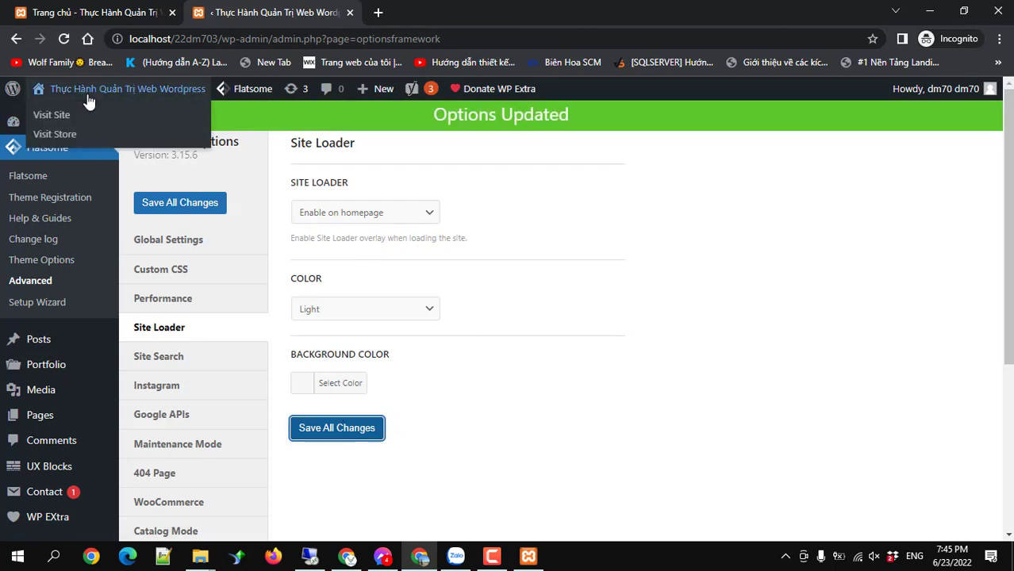
{"action": "right_click", "coordinate": [71, 116]}
{"action": "left_click", "coordinate": [83, 125]}
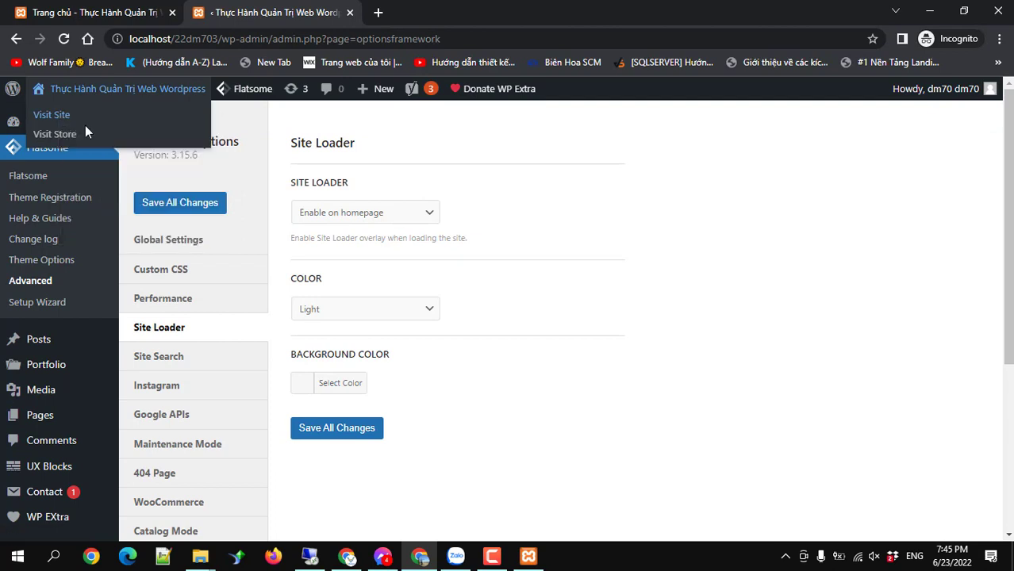
{"action": "left_click", "coordinate": [420, 14]}
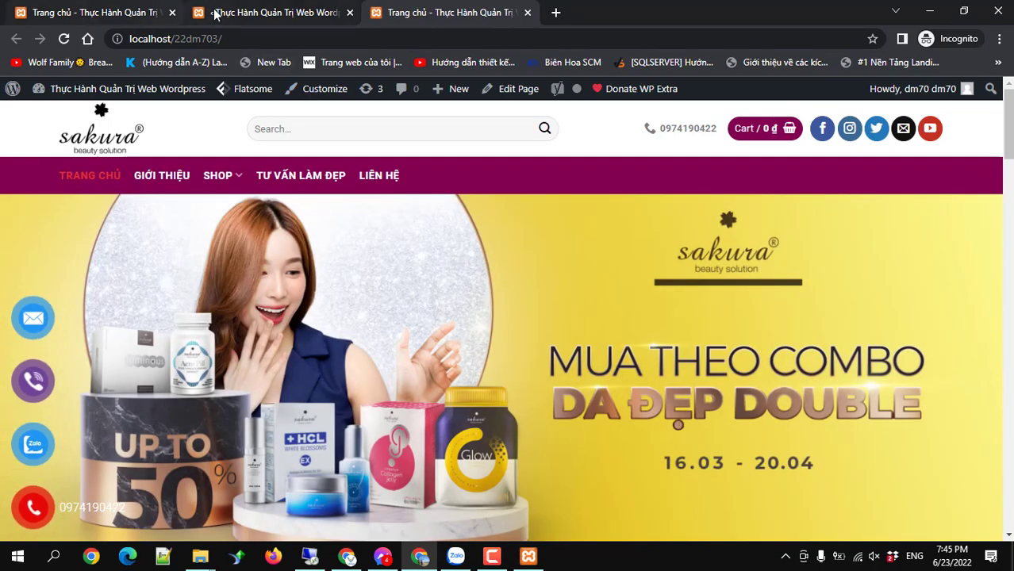
Glance at the homepage tab, then open Site Search options and the Search Placeholder field.
{"action": "left_click", "coordinate": [87, 13]}
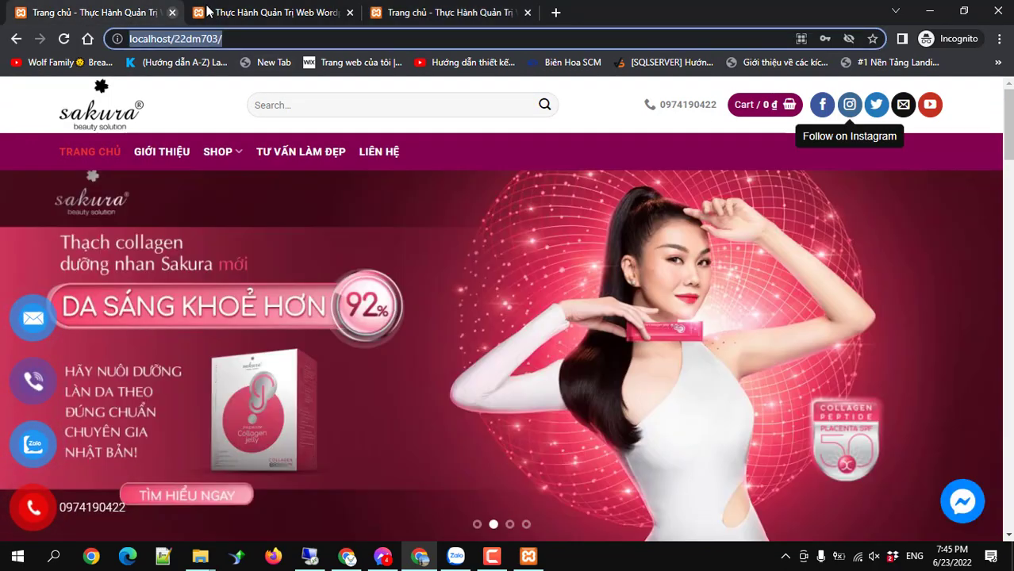
{"action": "left_click", "coordinate": [246, 13]}
{"action": "scroll", "coordinate": [193, 260], "scroll_direction": "down", "scroll_amount": 1}
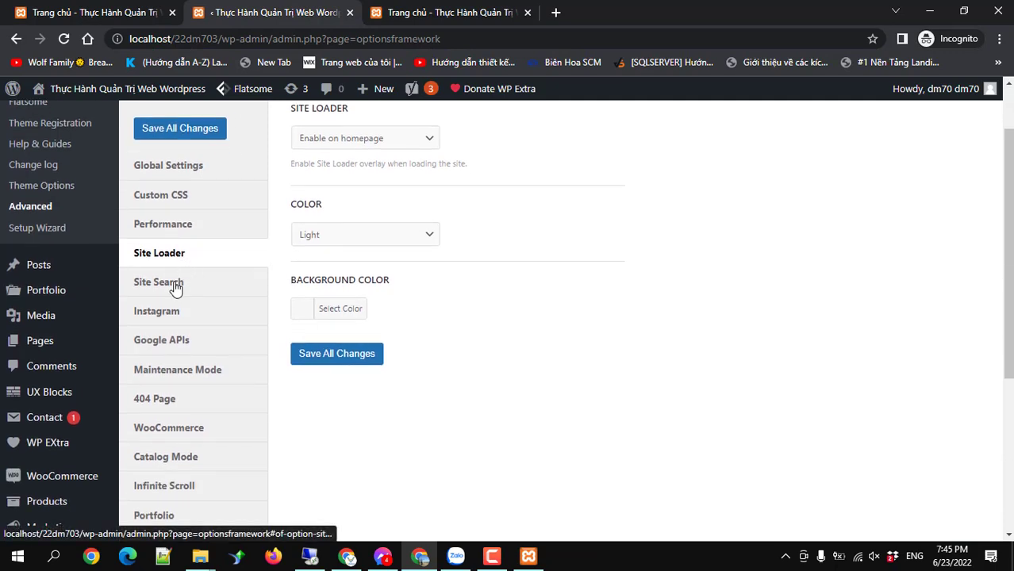
{"action": "left_click", "coordinate": [174, 287]}
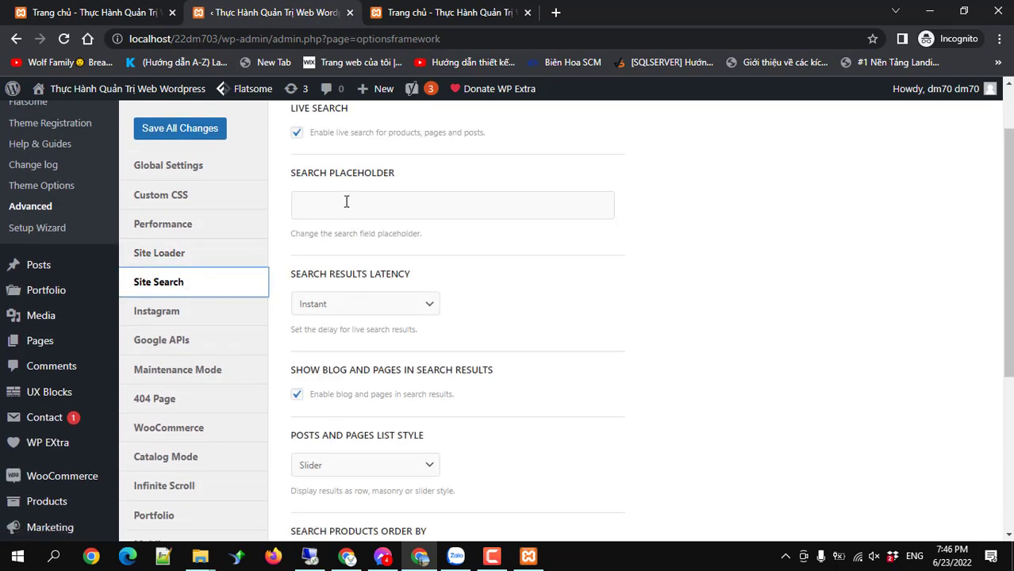
{"action": "left_click", "coordinate": [346, 203]}
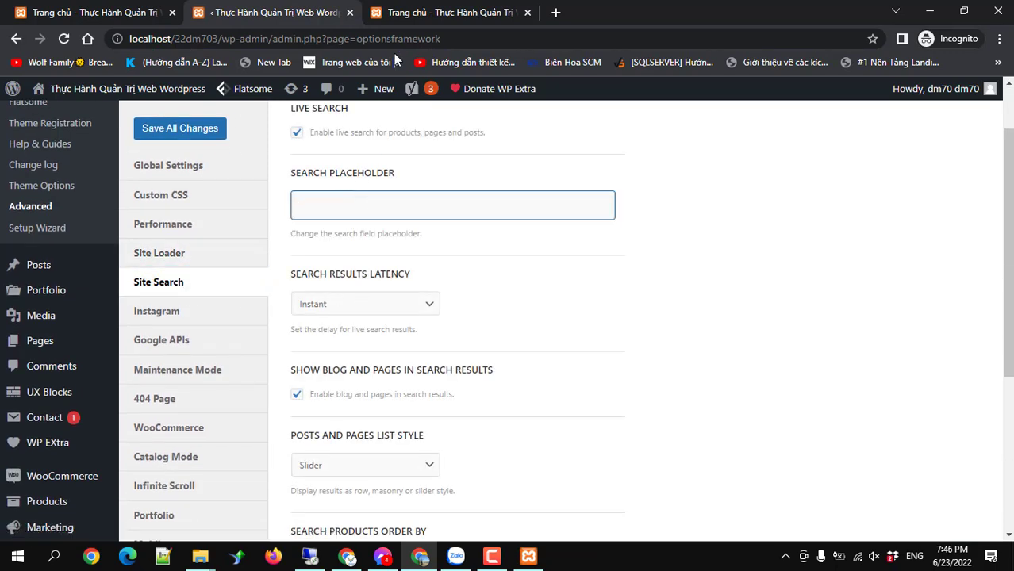
Recheck the live homepage tab and return to review the Site Search settings.
{"action": "left_click", "coordinate": [404, 14]}
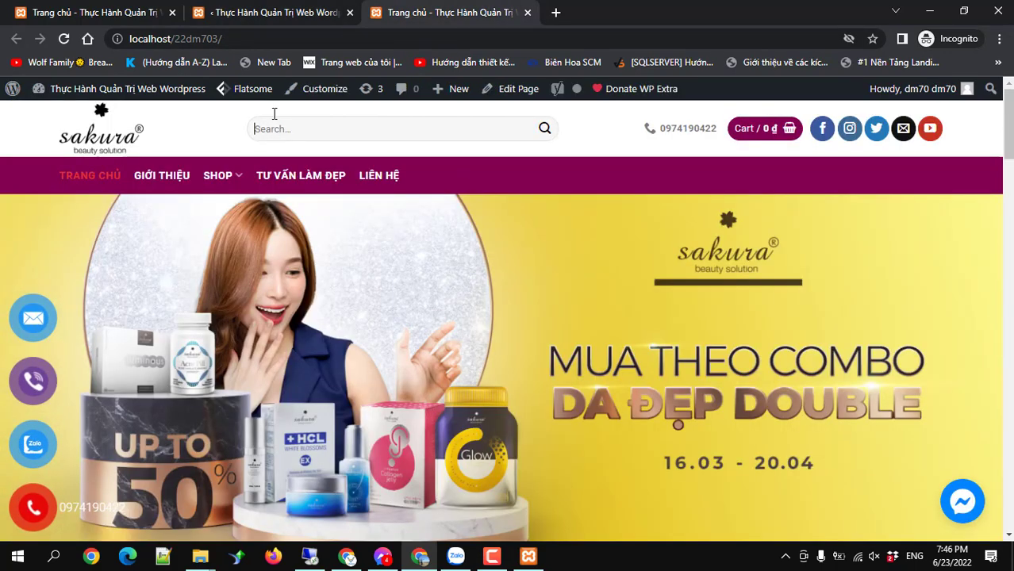
{"action": "left_click", "coordinate": [241, 13]}
{"action": "scroll", "coordinate": [389, 286], "scroll_direction": "down", "scroll_amount": 4}
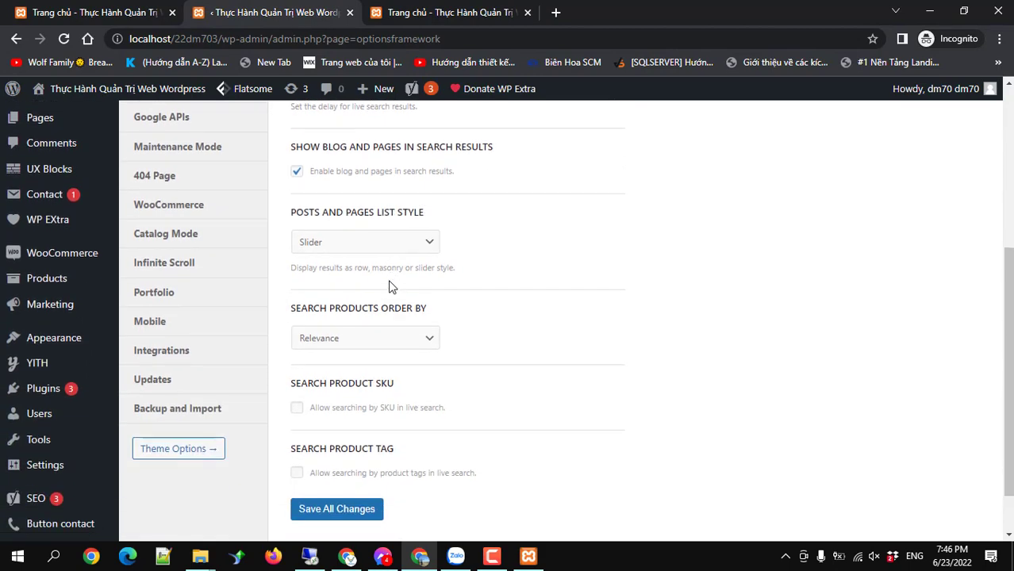
{"action": "scroll", "coordinate": [389, 286], "scroll_direction": "up", "scroll_amount": 4}
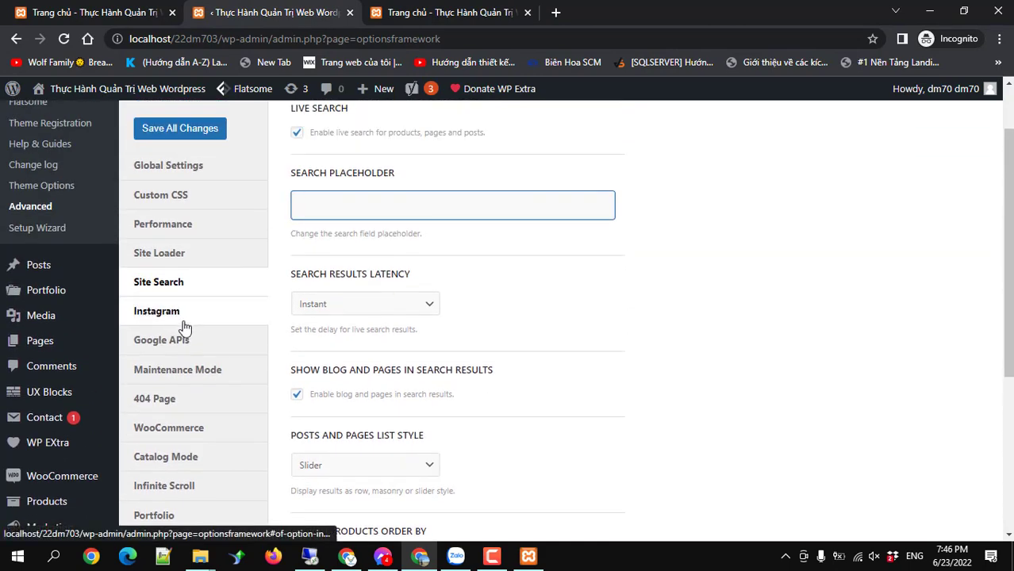
Browse the Instagram and Google APIs sections, selecting the Maps API key, then reach Maintenance Mode.
{"action": "left_click", "coordinate": [165, 316]}
{"action": "scroll", "coordinate": [217, 319], "scroll_direction": "up", "scroll_amount": 1}
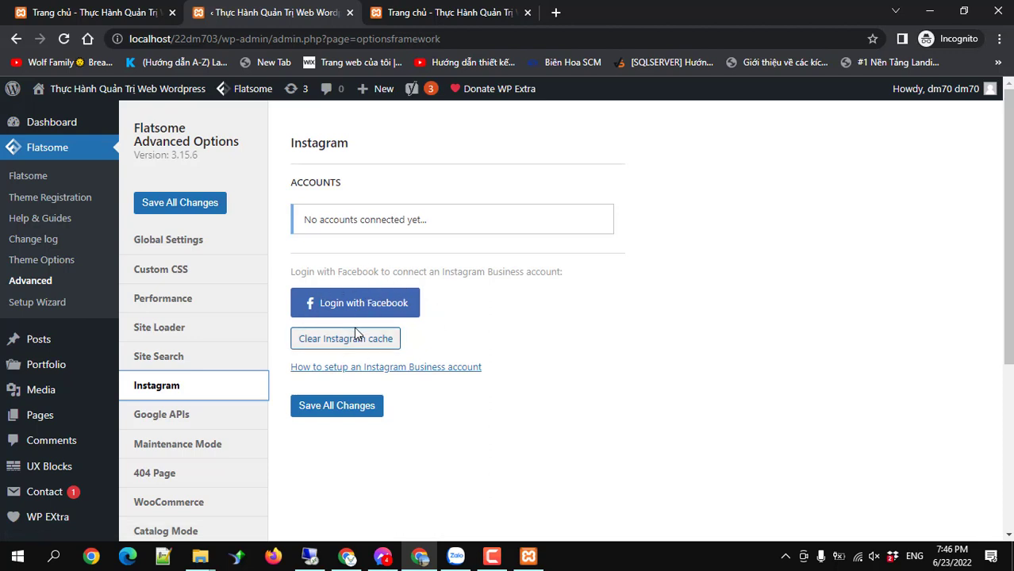
{"action": "left_click", "coordinate": [161, 425]}
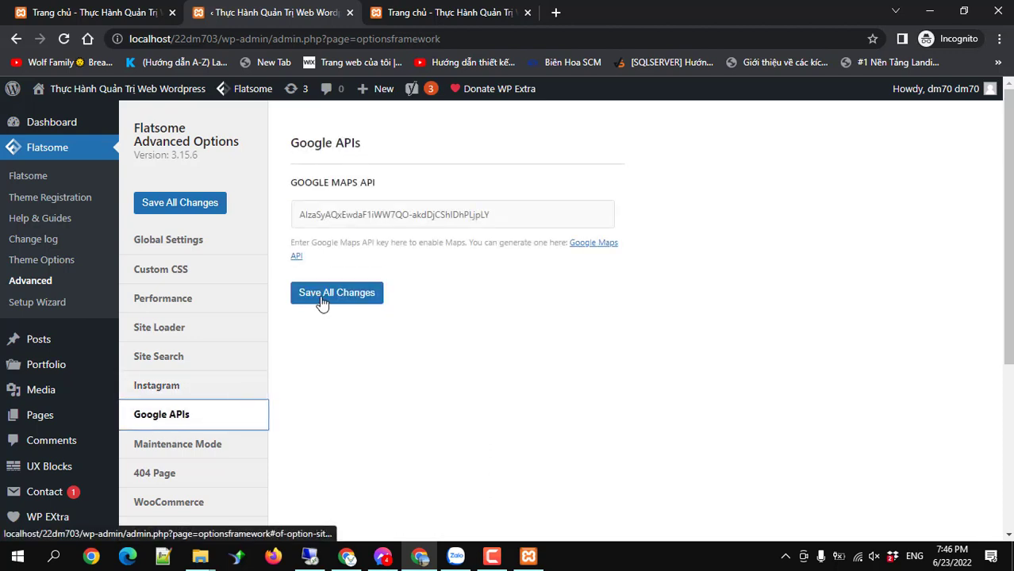
{"action": "left_click_drag", "start_coordinate": [500, 217], "coordinate": [298, 214]}
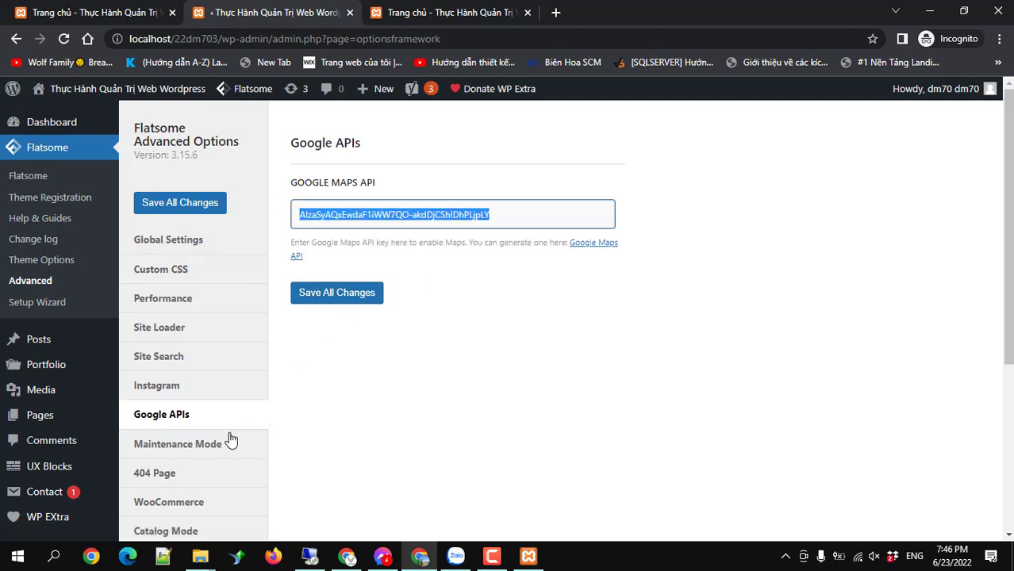
{"action": "left_click", "coordinate": [190, 450]}
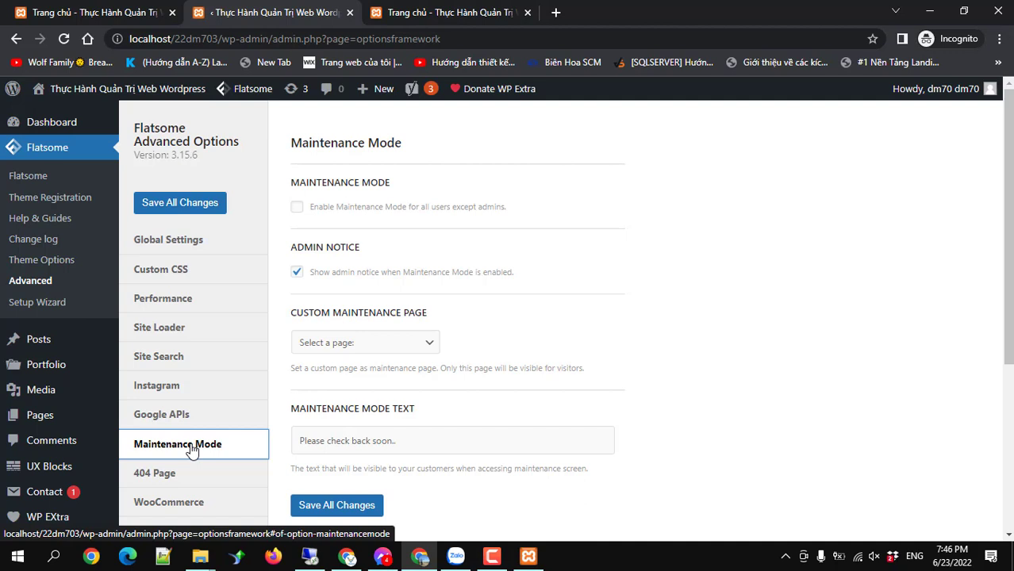
Enable Maintenance Mode, save all changes, and copy the site's base address.
{"action": "left_click", "coordinate": [296, 207]}
{"action": "left_click", "coordinate": [345, 506]}
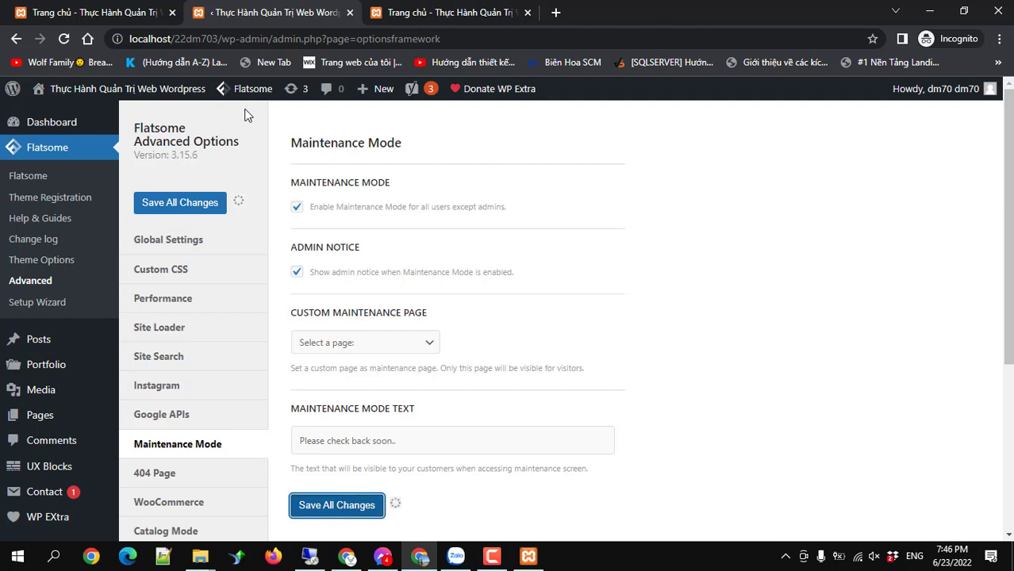
{"action": "left_click_drag", "start_coordinate": [130, 38], "coordinate": [218, 38]}
{"action": "key", "text": "ctrl+c"}
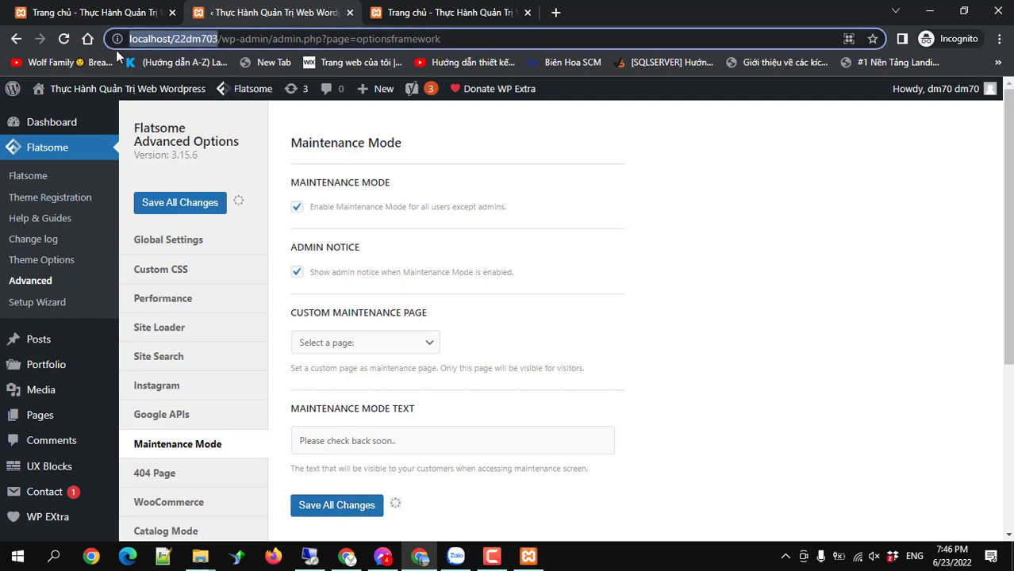
Paste the site address into a new Incognito window and load the homepage.
{"action": "left_click", "coordinate": [1001, 40]}
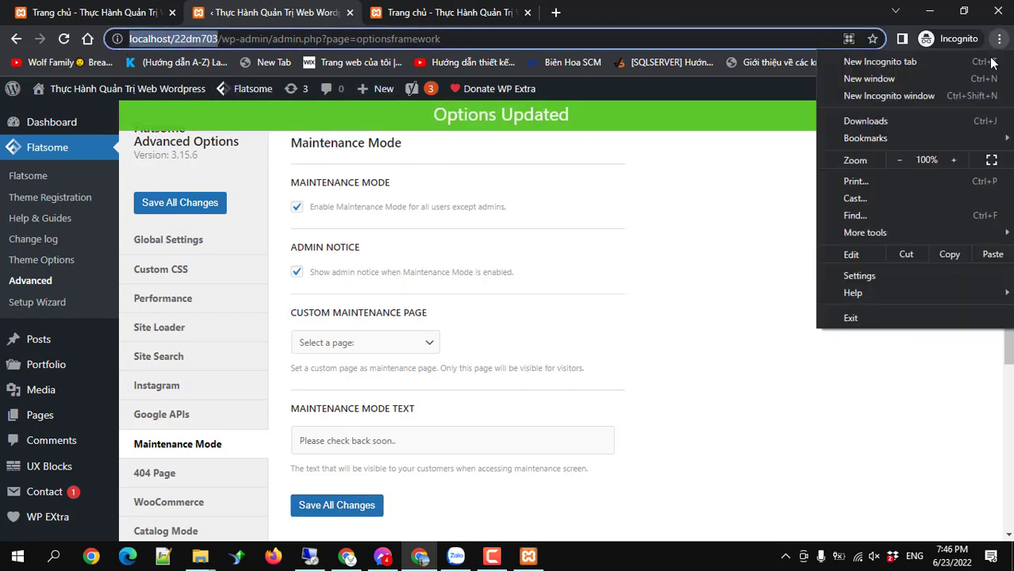
{"action": "left_click", "coordinate": [935, 96]}
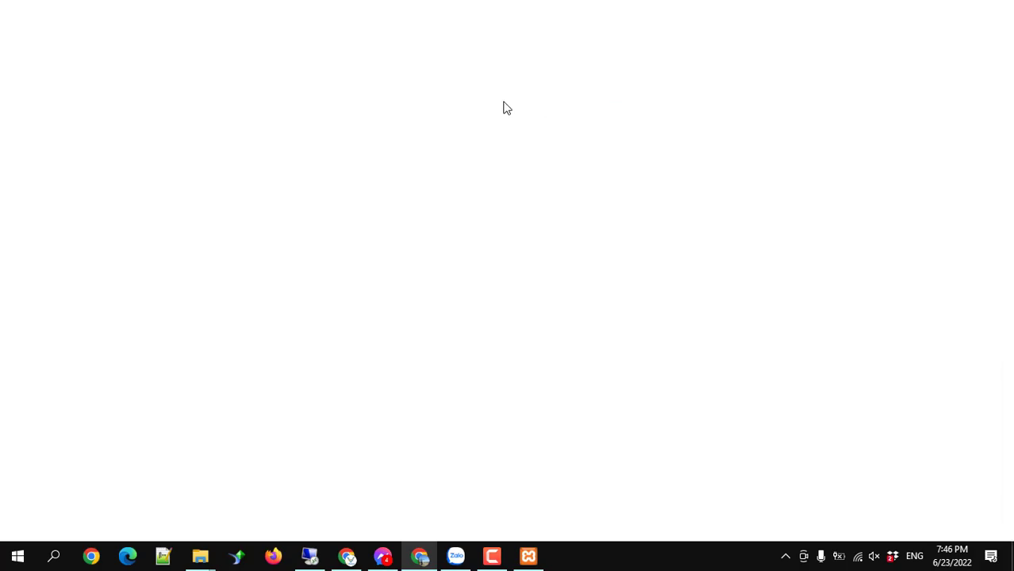
{"action": "key", "text": "ctrl+v"}
{"action": "key", "text": "Return"}
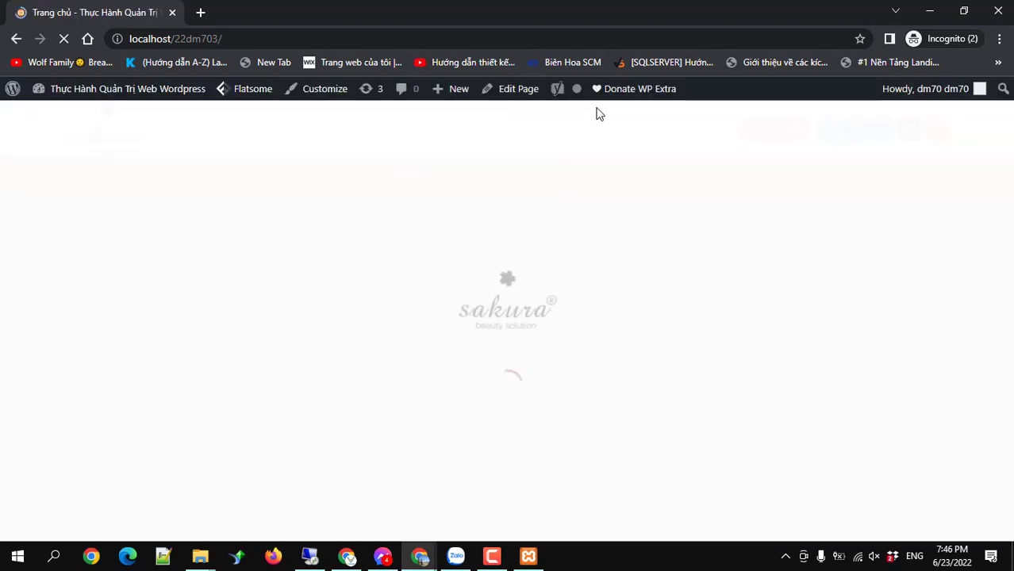
{"action": "mouse_move", "coordinate": [935, 92]}
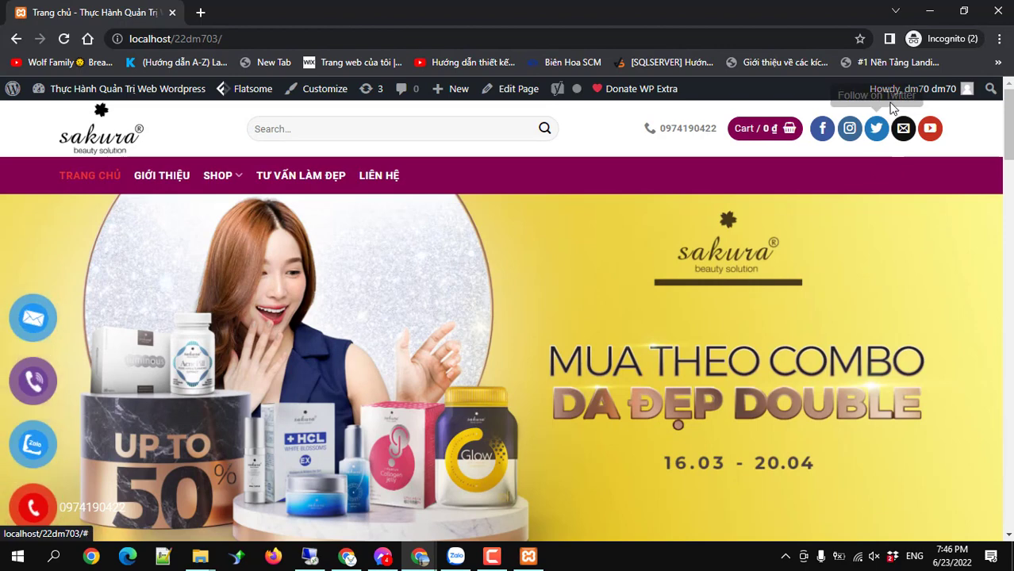
Log out, strip wp-login.php from the address, and load the homepage as a visitor.
{"action": "left_click", "coordinate": [873, 177]}
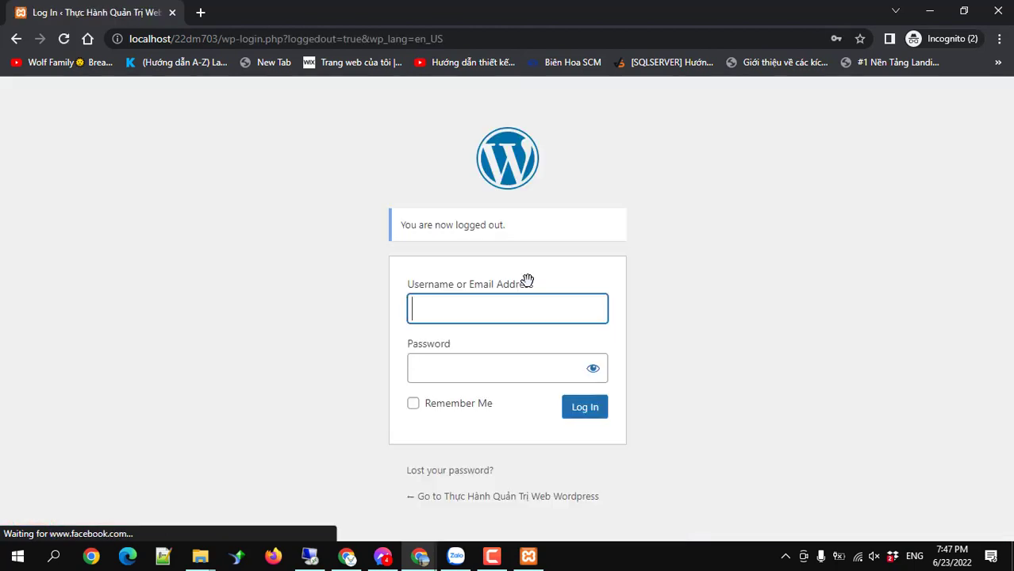
{"action": "left_click_drag", "start_coordinate": [443, 38], "coordinate": [222, 38]}
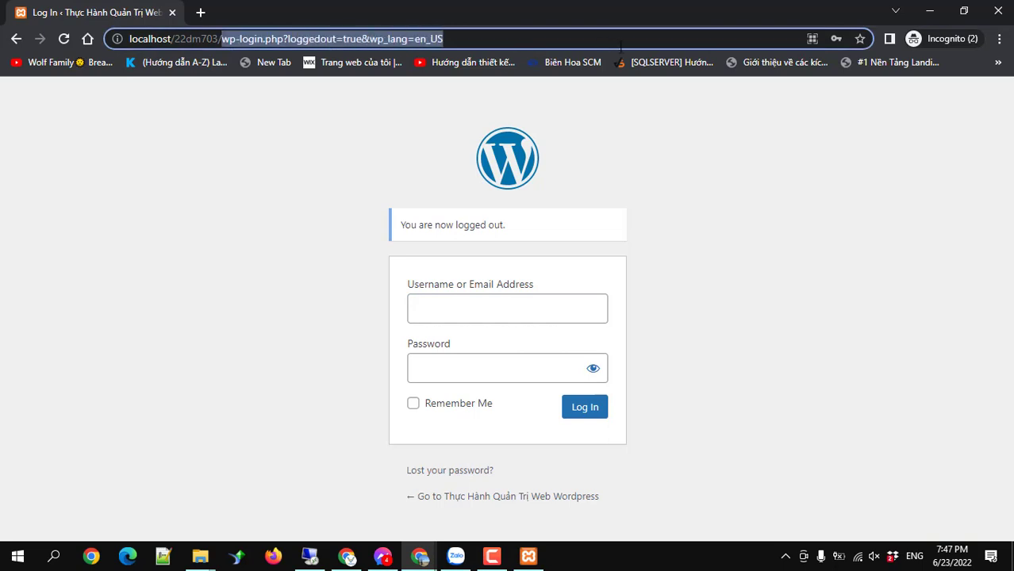
{"action": "key", "text": "BackSpace"}
{"action": "key", "text": "Return"}
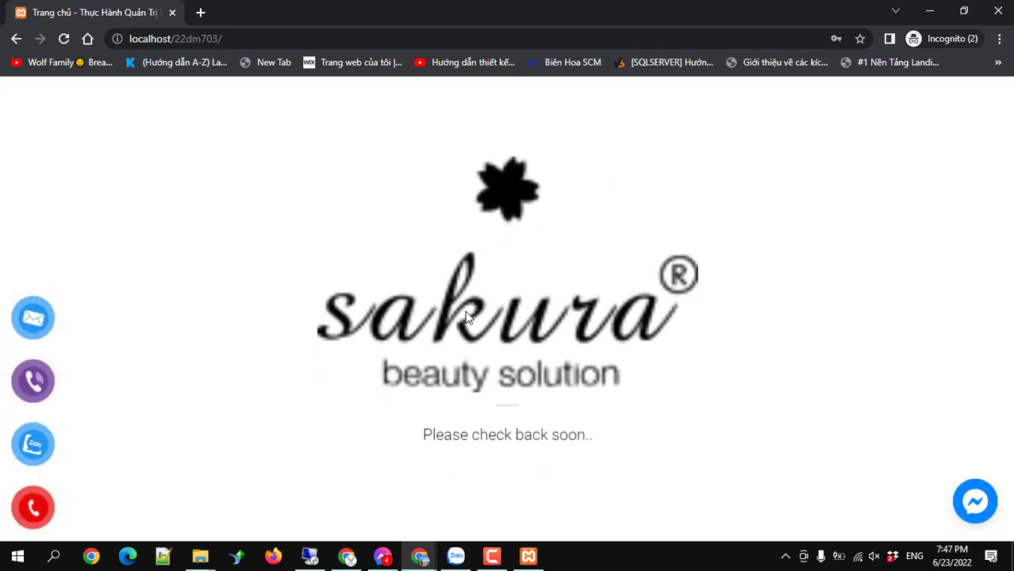
Minimize the Incognito window and log back in via the session-expired dialog with the admin's username and password.
{"action": "left_click", "coordinate": [930, 11]}
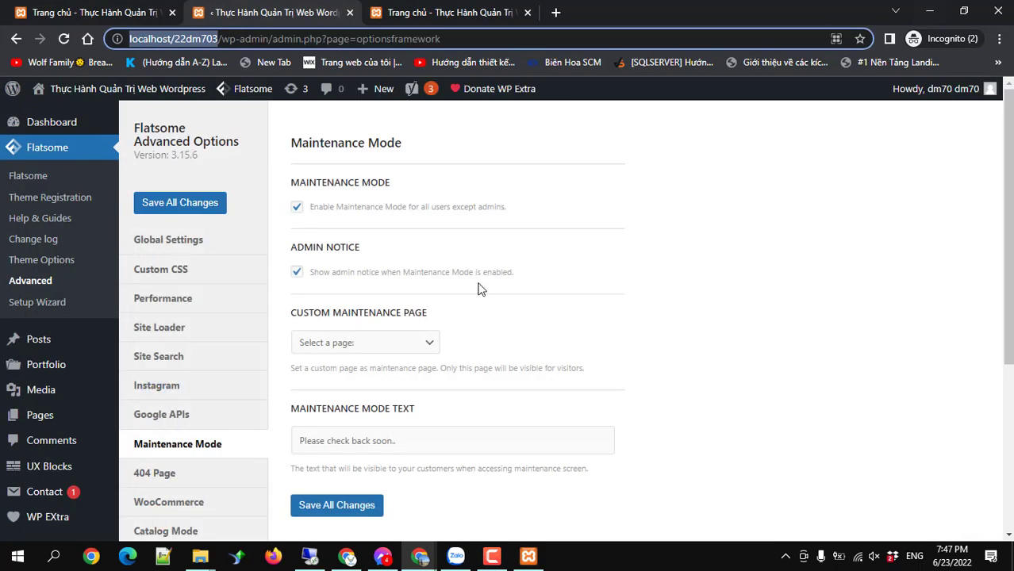
{"action": "left_click", "coordinate": [231, 323]}
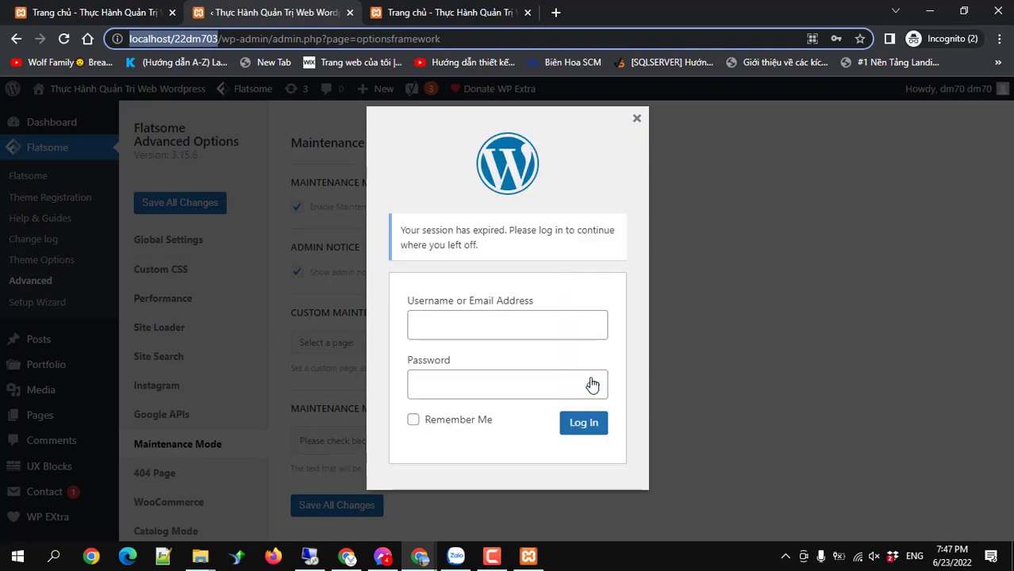
{"action": "left_click", "coordinate": [495, 327]}
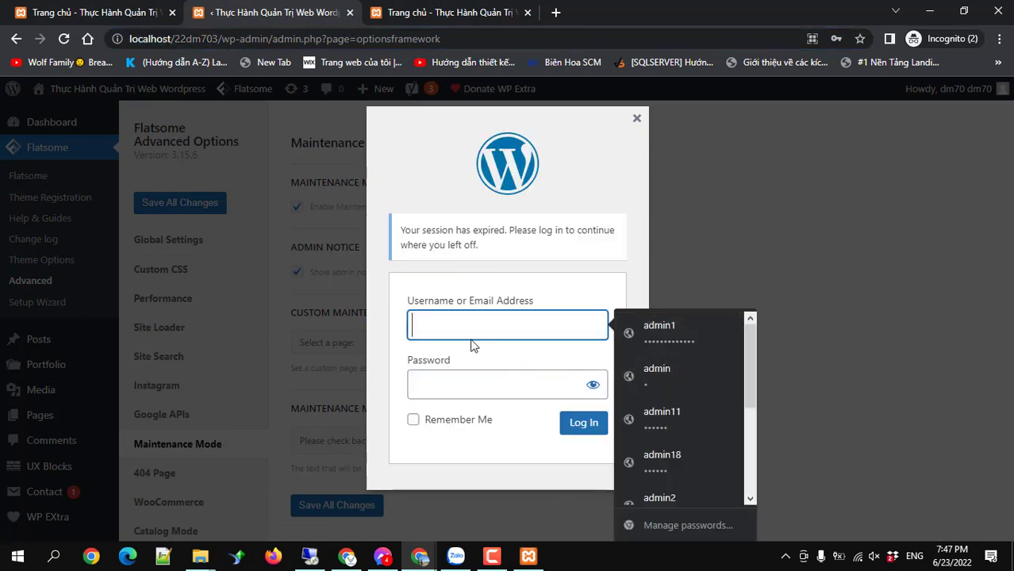
{"action": "type", "text": "dm"}
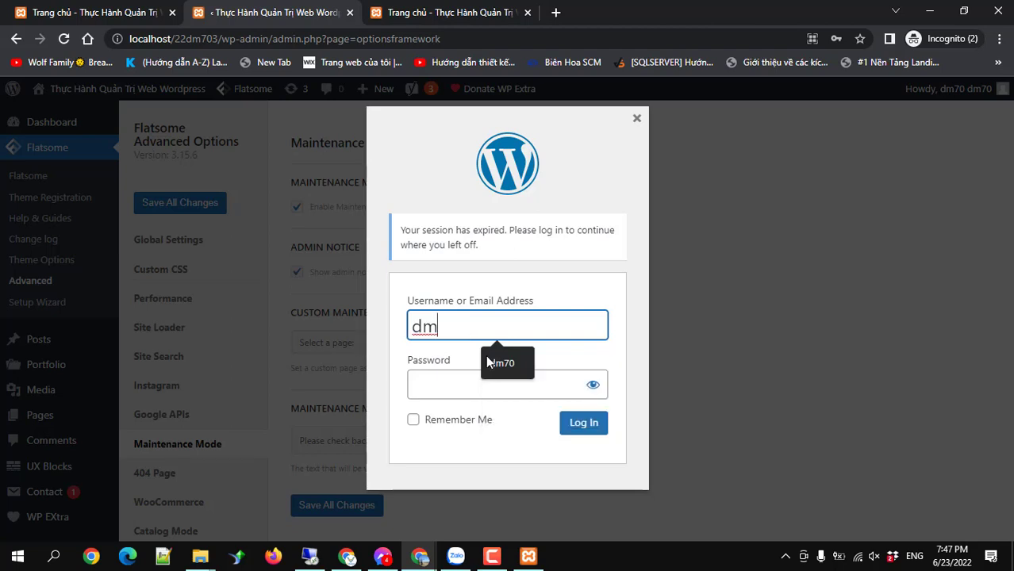
{"action": "left_click", "coordinate": [497, 363]}
{"action": "left_click", "coordinate": [454, 392]}
{"action": "type", "text": "a"}
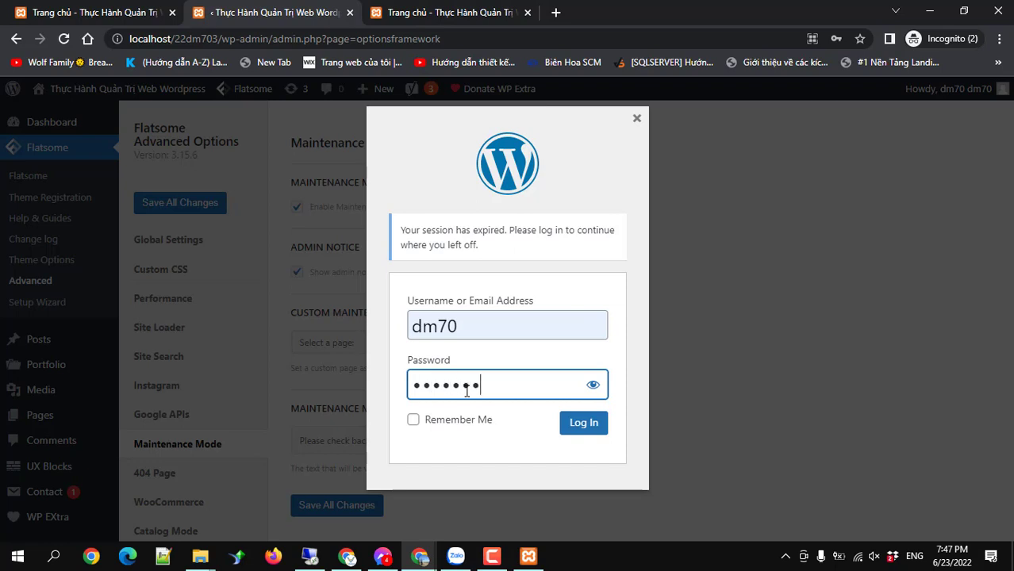
{"action": "type", "text": "a"}
{"action": "left_click", "coordinate": [572, 427]}
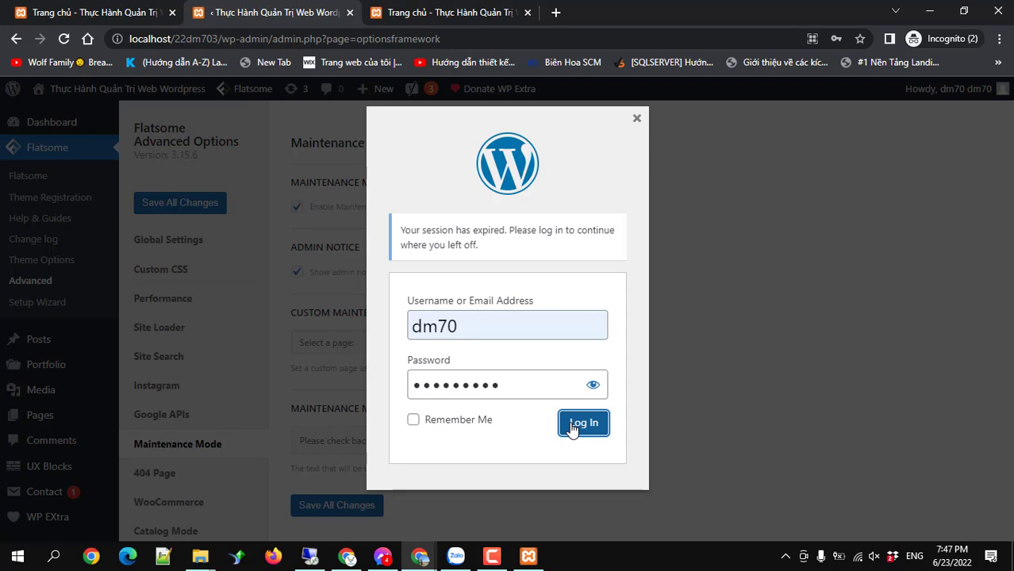
{"action": "scroll", "coordinate": [572, 431], "scroll_direction": "down", "scroll_amount": 1}
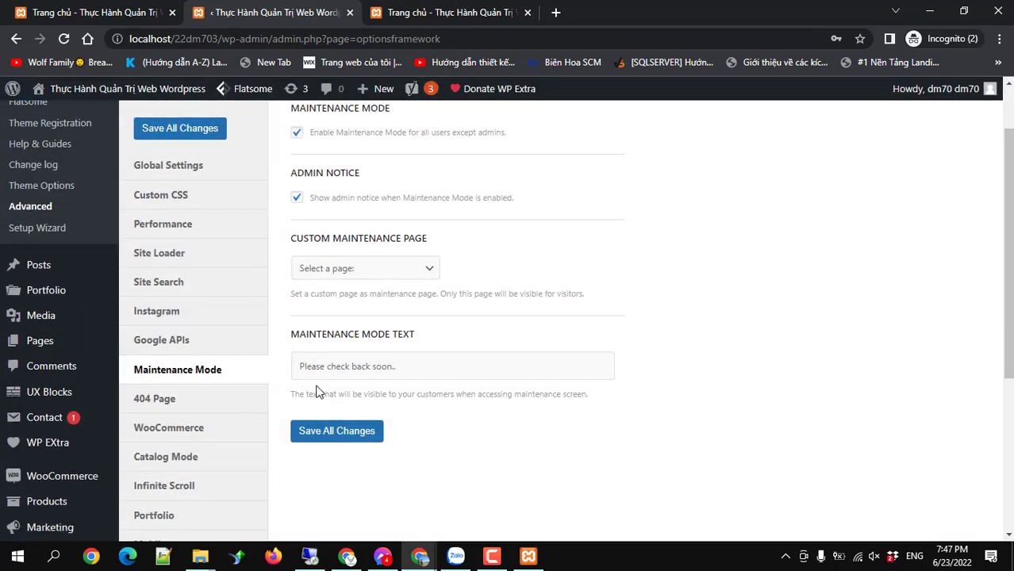
Review the 404 Page options, leaving the custom 404 block set to None.
{"action": "left_click", "coordinate": [171, 405]}
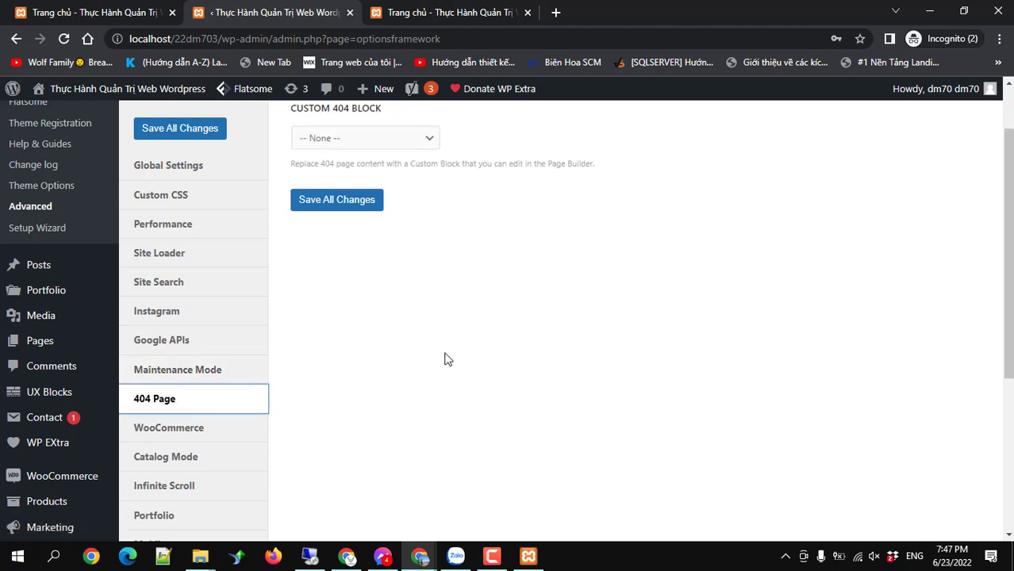
{"action": "scroll", "coordinate": [444, 357], "scroll_direction": "up", "scroll_amount": 1}
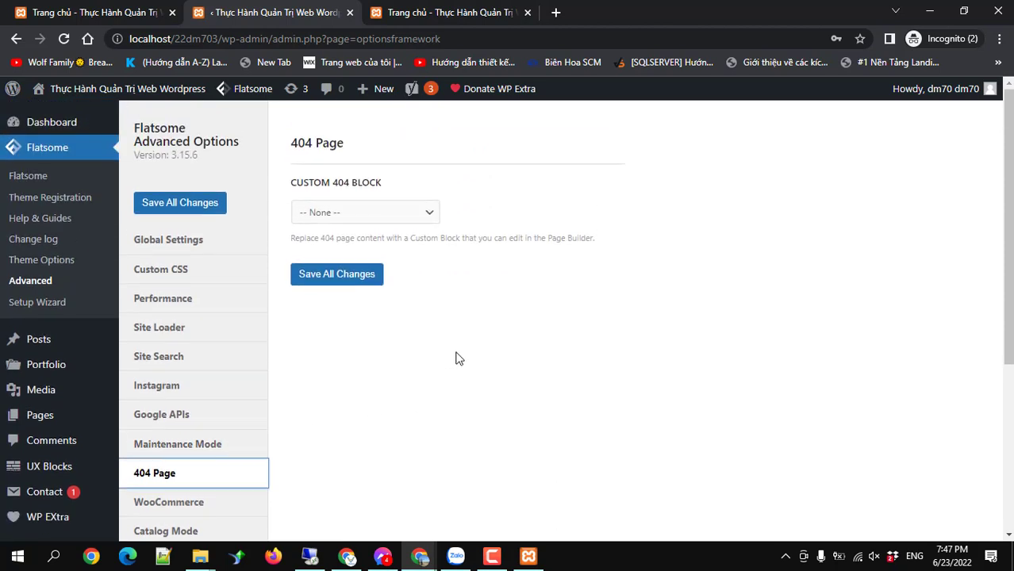
{"action": "left_click", "coordinate": [410, 218]}
{"action": "left_click", "coordinate": [380, 373]}
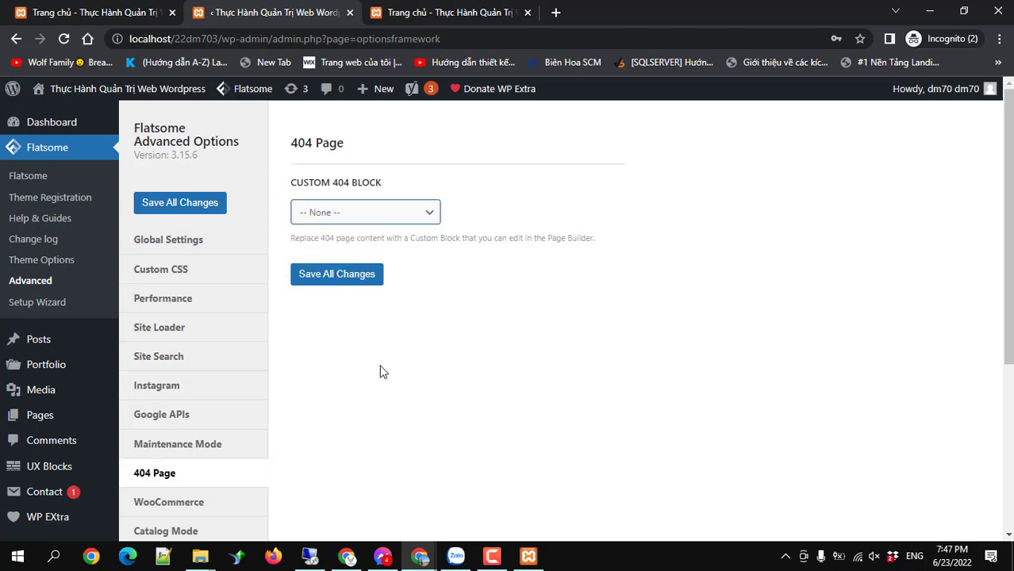
{"action": "scroll", "coordinate": [270, 399], "scroll_direction": "down", "scroll_amount": 2}
Look over the WooCommerce options, dismissing an incoming video-call popup.
{"action": "left_click", "coordinate": [190, 357]}
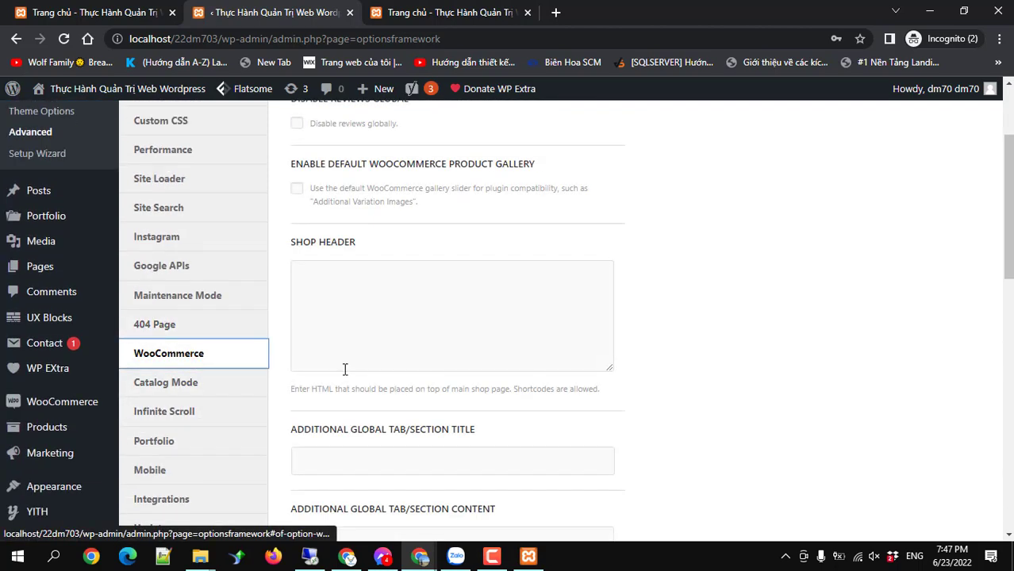
{"action": "scroll", "coordinate": [345, 369], "scroll_direction": "up", "scroll_amount": 1}
{"action": "scroll", "coordinate": [344, 369], "scroll_direction": "up", "scroll_amount": 1}
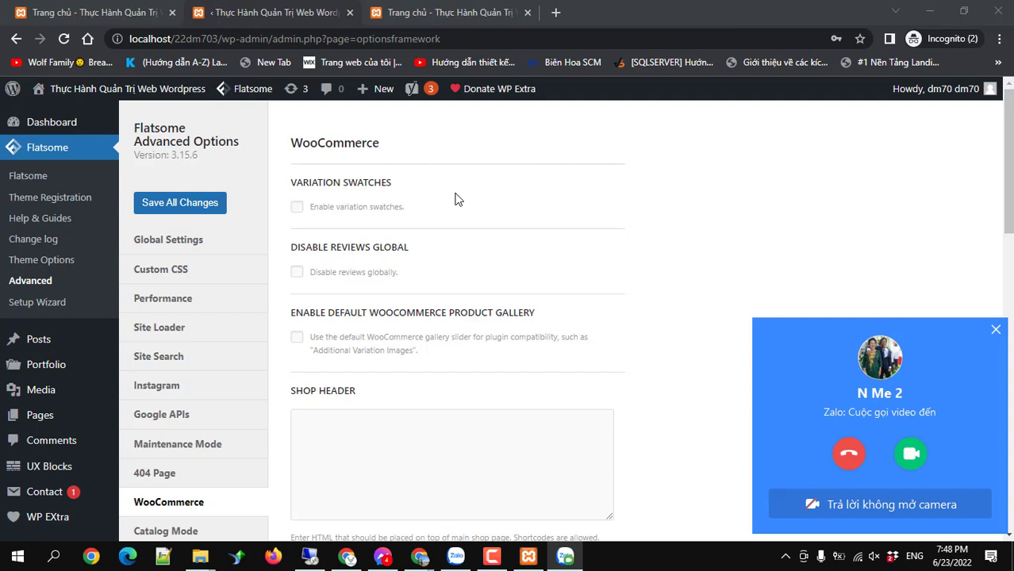
{"action": "left_click", "coordinate": [995, 330]}
{"action": "scroll", "coordinate": [446, 254], "scroll_direction": "down", "scroll_amount": 1}
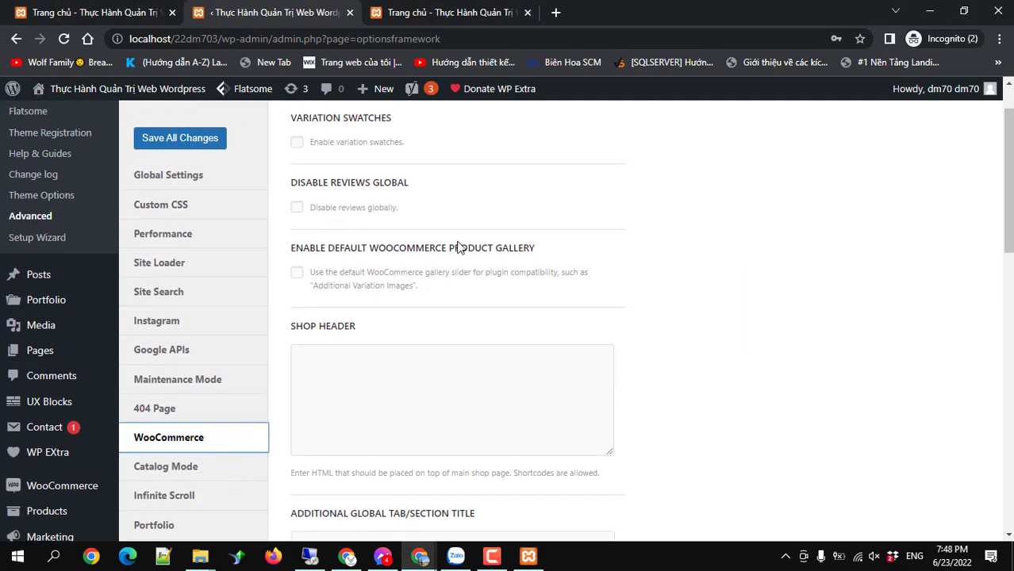
{"action": "scroll", "coordinate": [429, 244], "scroll_direction": "up", "scroll_amount": 1}
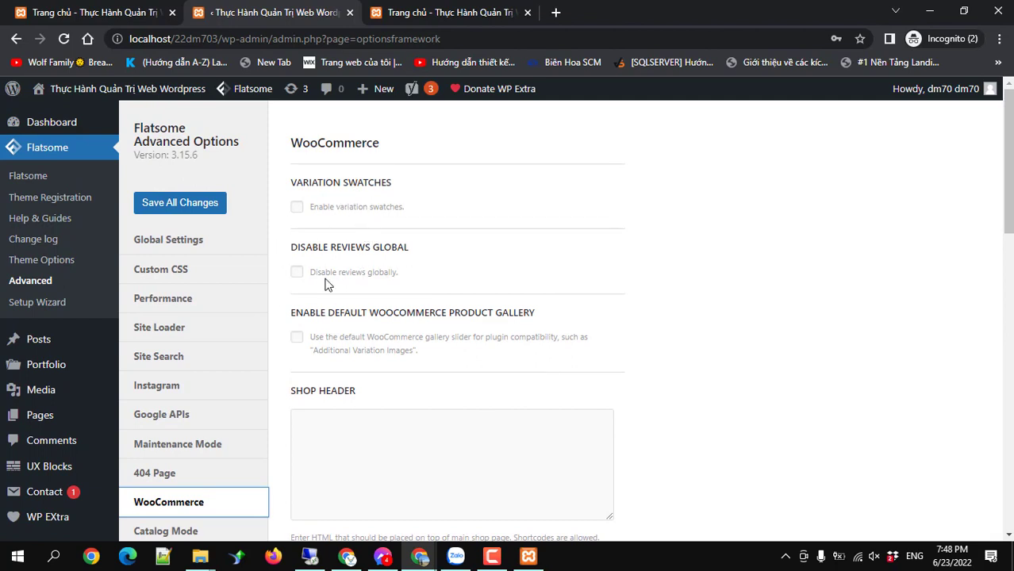
{"action": "scroll", "coordinate": [324, 284], "scroll_direction": "down", "scroll_amount": 2}
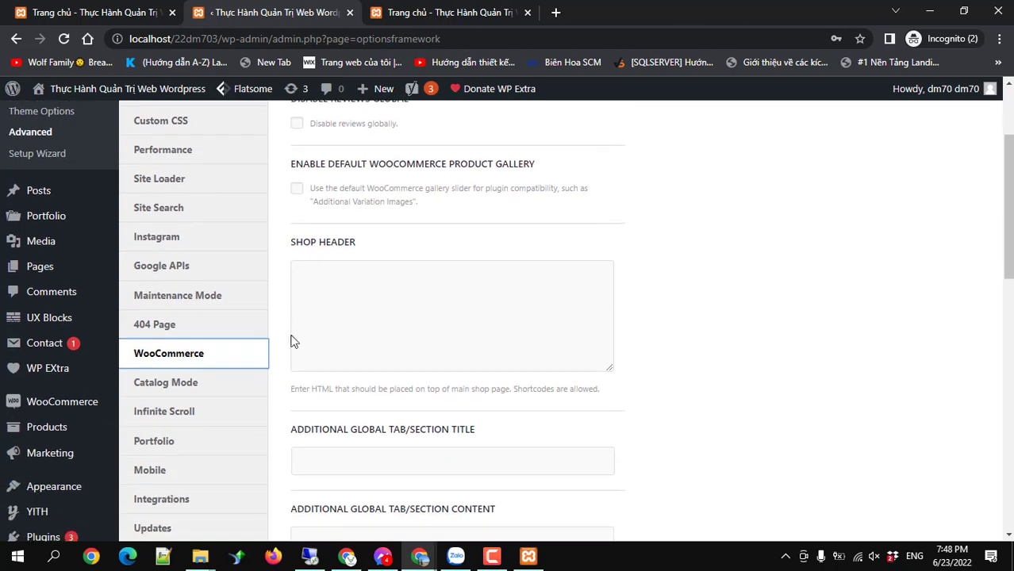
{"action": "scroll", "coordinate": [388, 320], "scroll_direction": "down", "scroll_amount": 2}
{"action": "scroll", "coordinate": [387, 319], "scroll_direction": "up", "scroll_amount": 4}
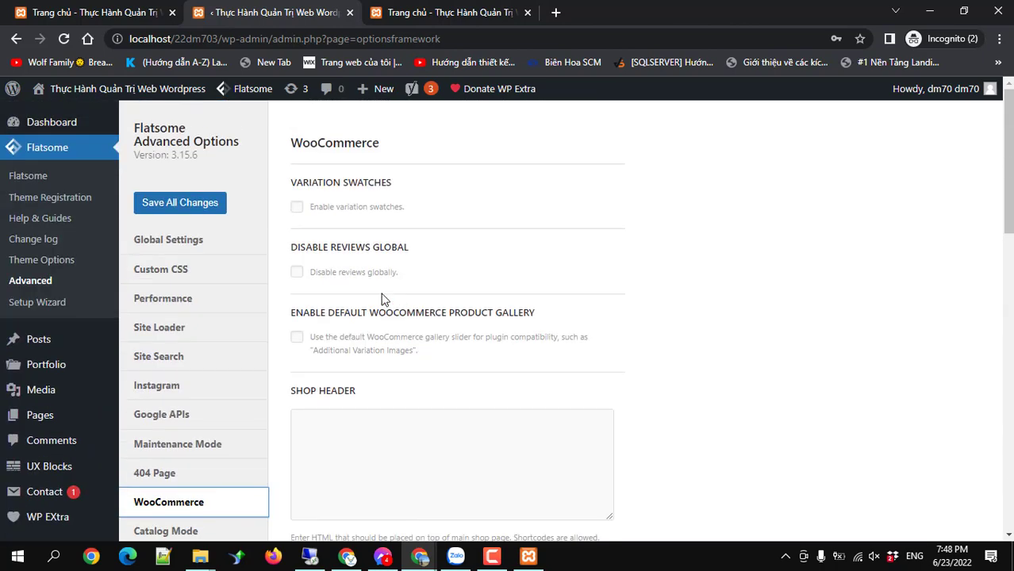
{"action": "scroll", "coordinate": [383, 299], "scroll_direction": "down", "scroll_amount": 2}
Browse Catalog Mode, Infinite Scroll, Portfolio and Mobile options, ending at Backup and Import.
{"action": "left_click", "coordinate": [236, 384]}
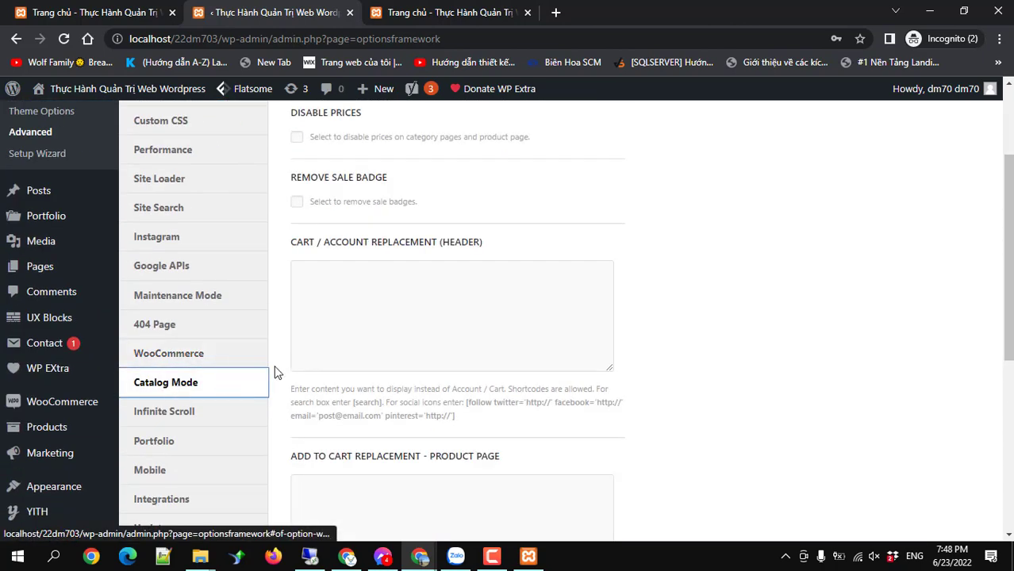
{"action": "scroll", "coordinate": [238, 341], "scroll_direction": "down", "scroll_amount": 2}
{"action": "left_click", "coordinate": [167, 264]}
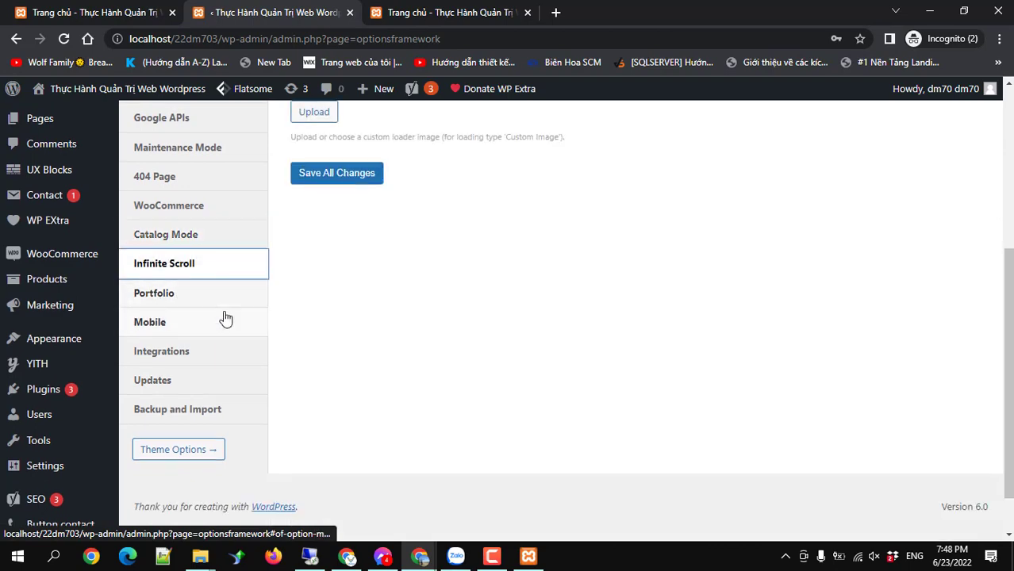
{"action": "scroll", "coordinate": [224, 317], "scroll_direction": "up", "scroll_amount": 2}
{"action": "scroll", "coordinate": [221, 317], "scroll_direction": "down", "scroll_amount": 2}
{"action": "left_click", "coordinate": [164, 295]}
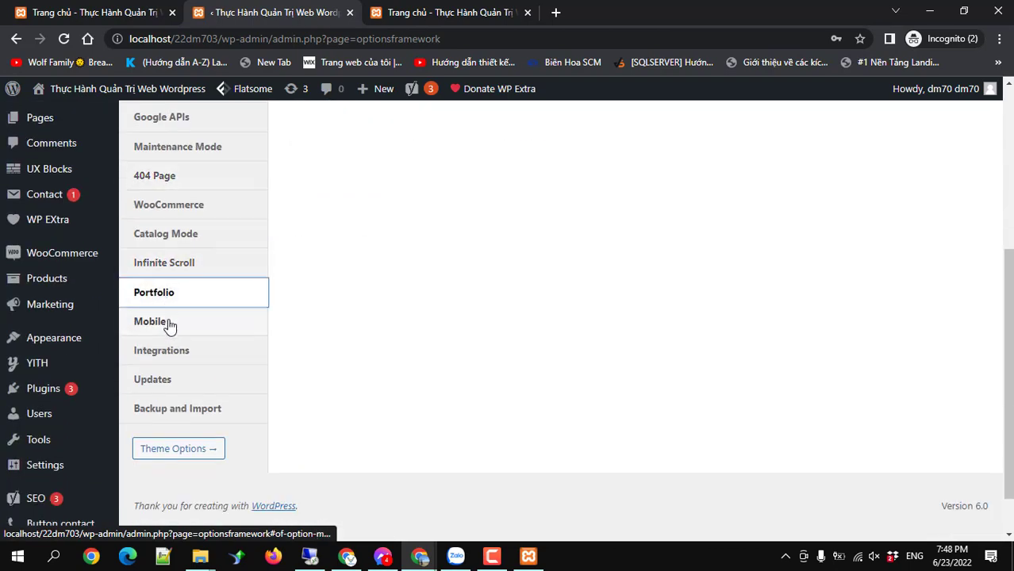
{"action": "left_click", "coordinate": [169, 324]}
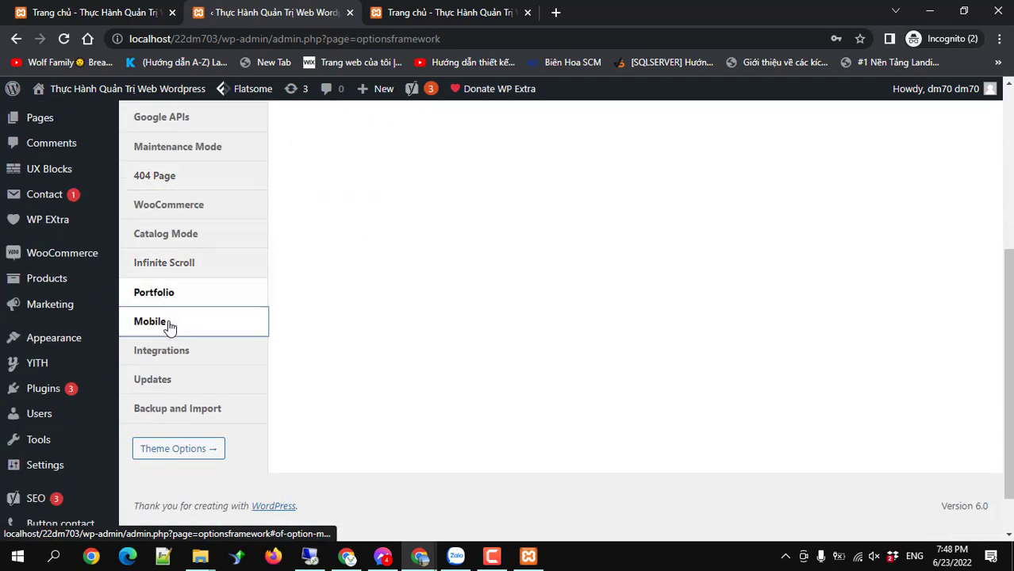
{"action": "left_click", "coordinate": [179, 409]}
{"action": "scroll", "coordinate": [462, 317], "scroll_direction": "up", "scroll_amount": 3}
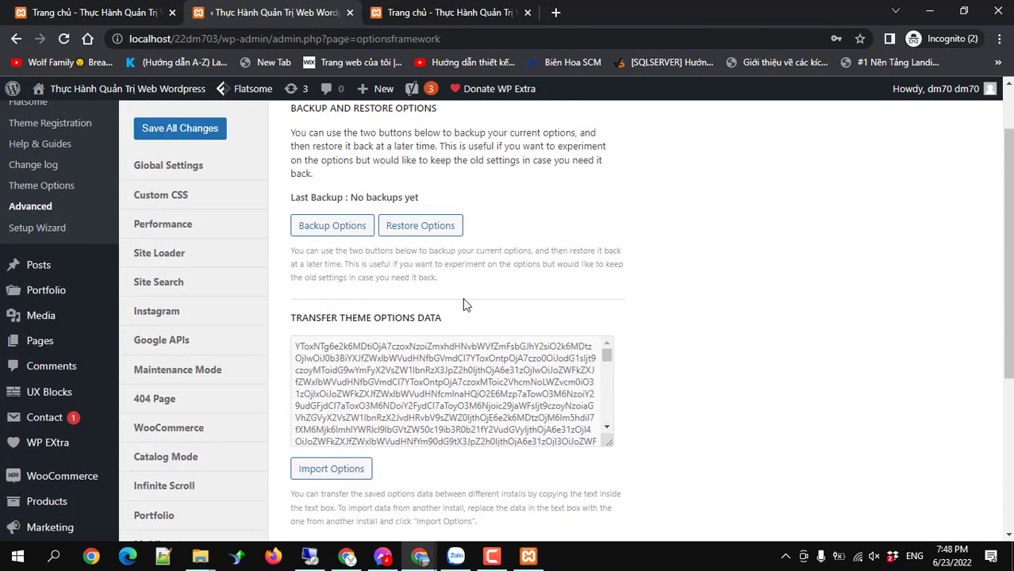
Run Backup Options and confirm the backup with OK.
{"action": "scroll", "coordinate": [464, 317], "scroll_direction": "down", "scroll_amount": 2}
{"action": "scroll", "coordinate": [359, 271], "scroll_direction": "up", "scroll_amount": 3}
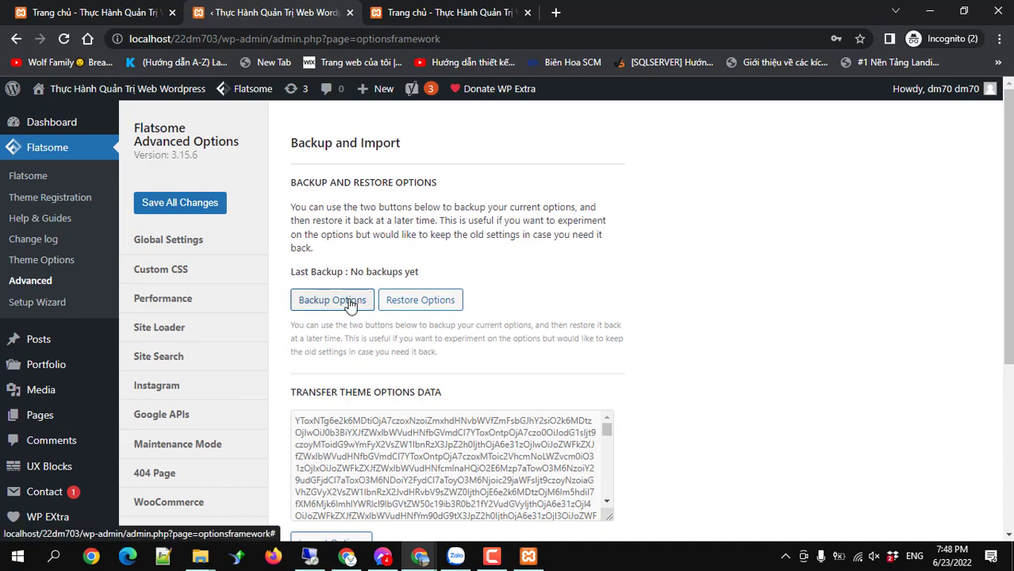
{"action": "left_click", "coordinate": [350, 306]}
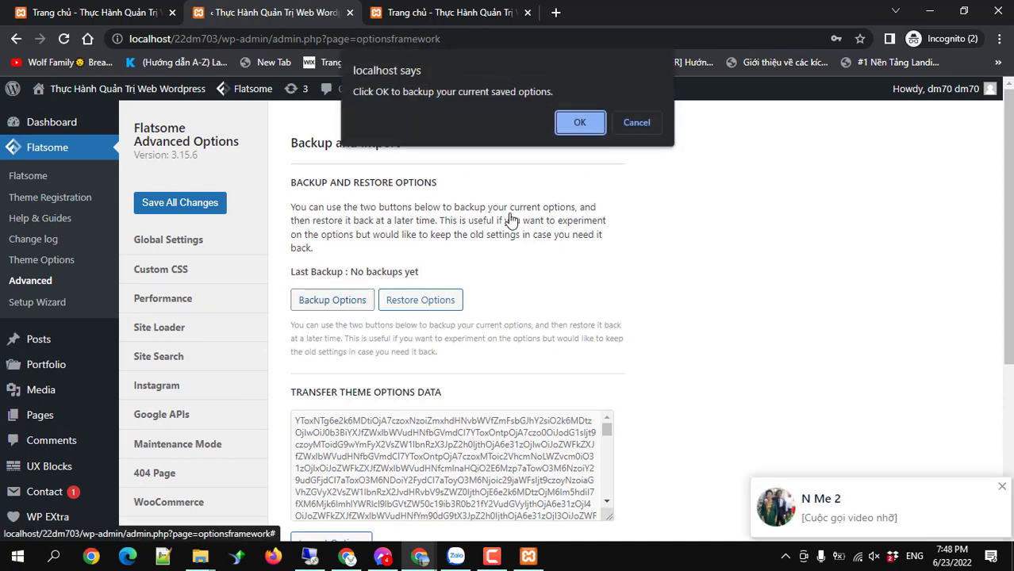
{"action": "left_click", "coordinate": [580, 123]}
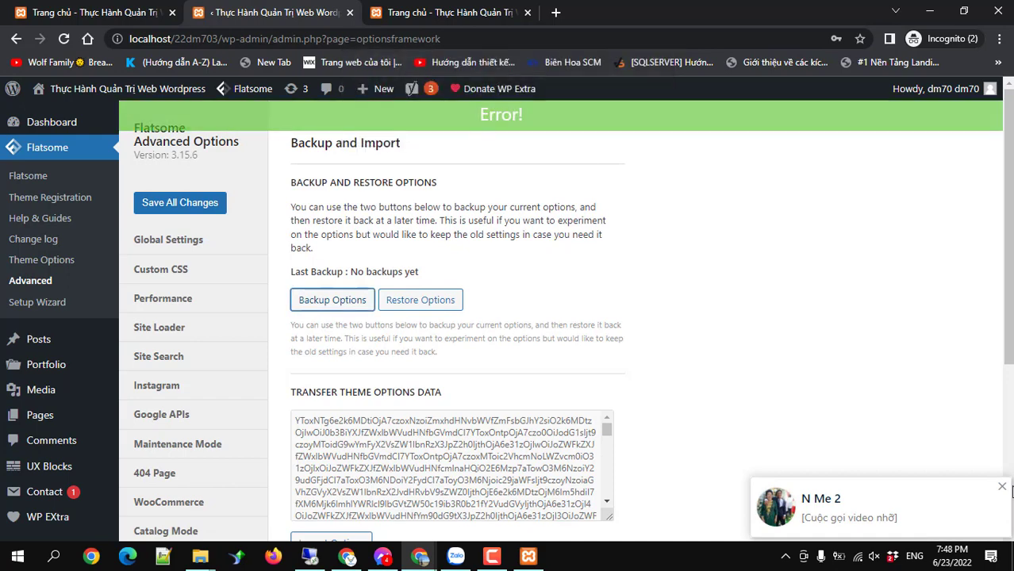
Dismiss the call notification and review Backup and Import, which still shows no backup.
{"action": "left_click", "coordinate": [1002, 487]}
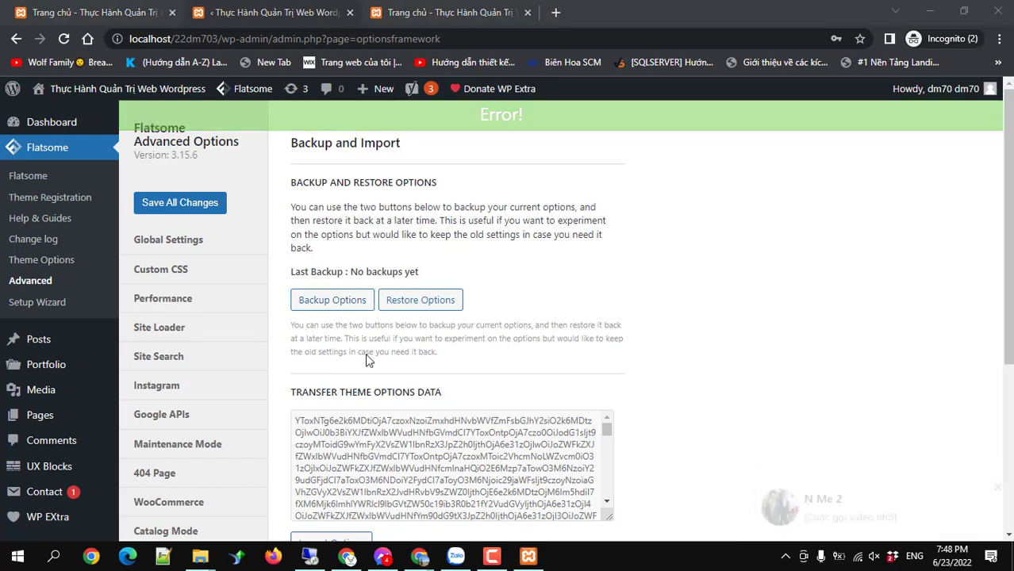
{"action": "scroll", "coordinate": [220, 327], "scroll_direction": "down", "scroll_amount": 2}
{"action": "scroll", "coordinate": [159, 330], "scroll_direction": "down", "scroll_amount": 3}
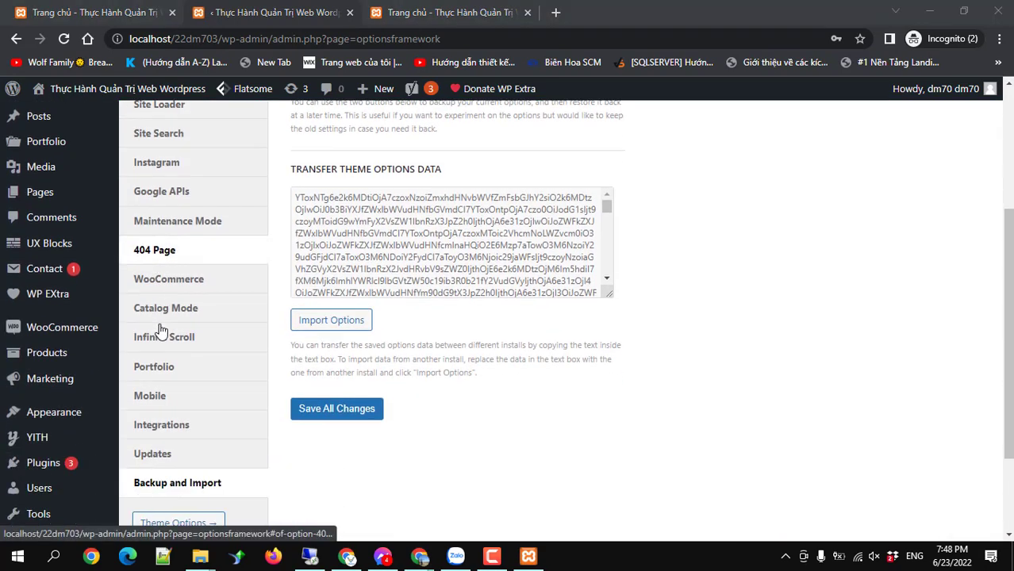
{"action": "scroll", "coordinate": [156, 332], "scroll_direction": "up", "scroll_amount": 1}
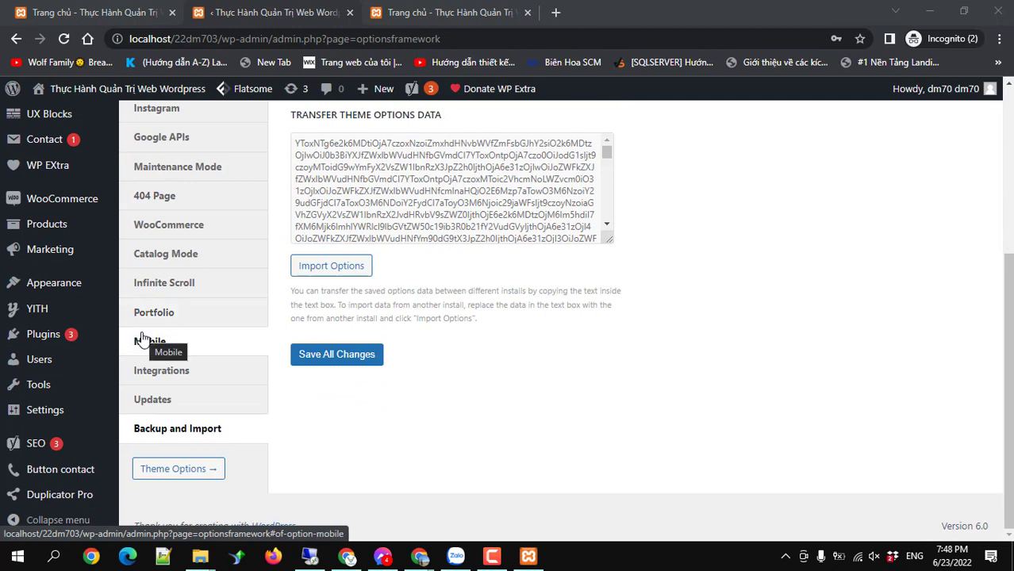
{"action": "mouse_move", "coordinate": [49, 410]}
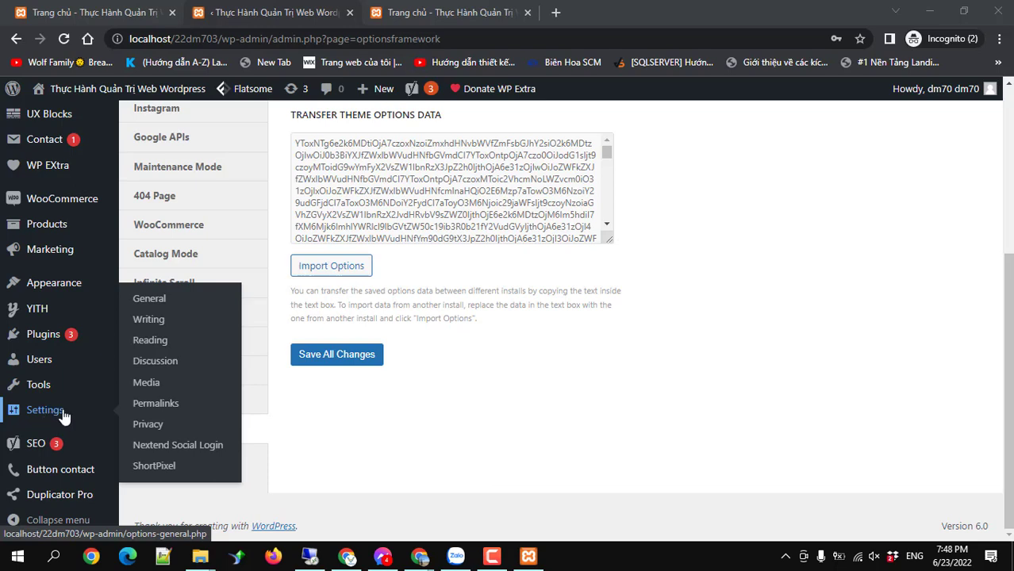
Review Reading Settings: static homepage Trang chủ, posts page Blog, 10 posts per page, full-text feeds.
{"action": "left_click", "coordinate": [151, 340]}
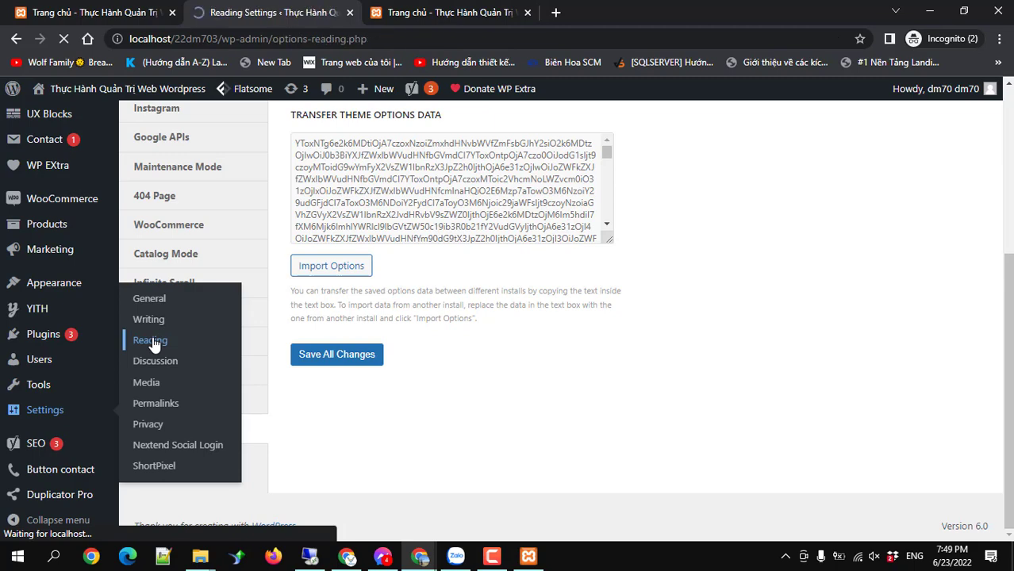
{"action": "scroll", "coordinate": [153, 343], "scroll_direction": "down", "scroll_amount": 4}
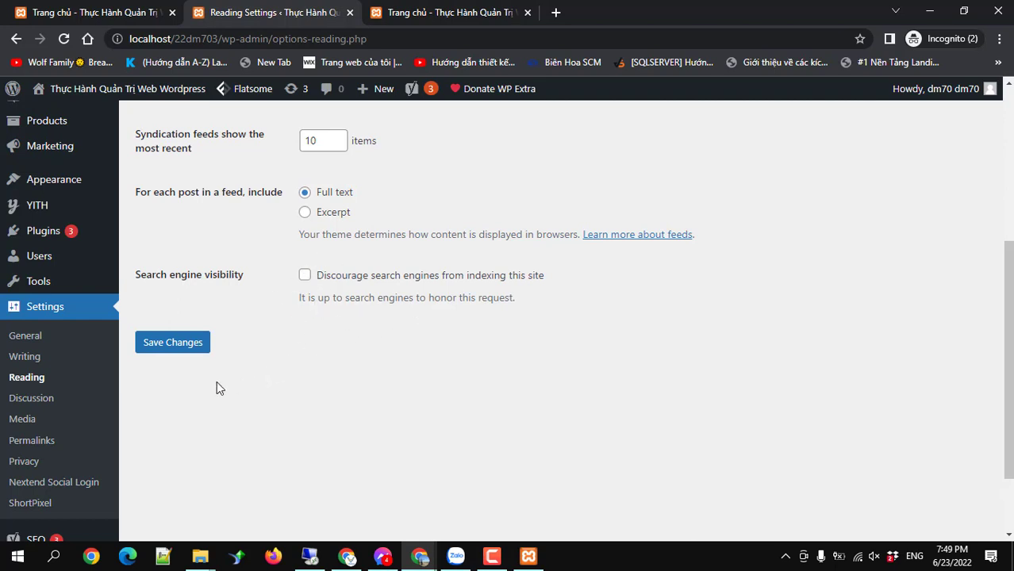
{"action": "scroll", "coordinate": [67, 371], "scroll_direction": "up", "scroll_amount": 1}
{"action": "scroll", "coordinate": [67, 371], "scroll_direction": "up", "scroll_amount": 3}
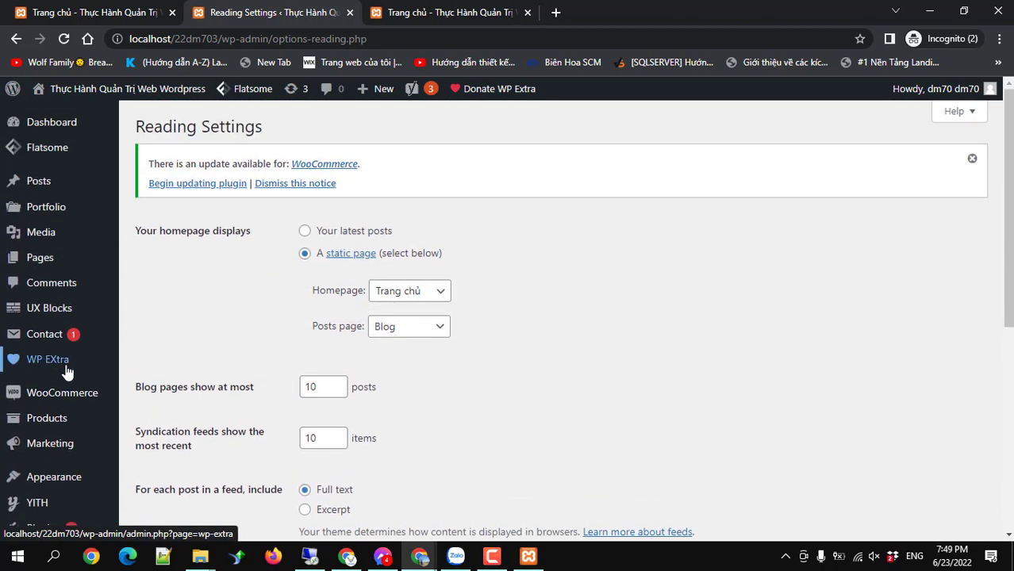
{"action": "scroll", "coordinate": [67, 371], "scroll_direction": "down", "scroll_amount": 4}
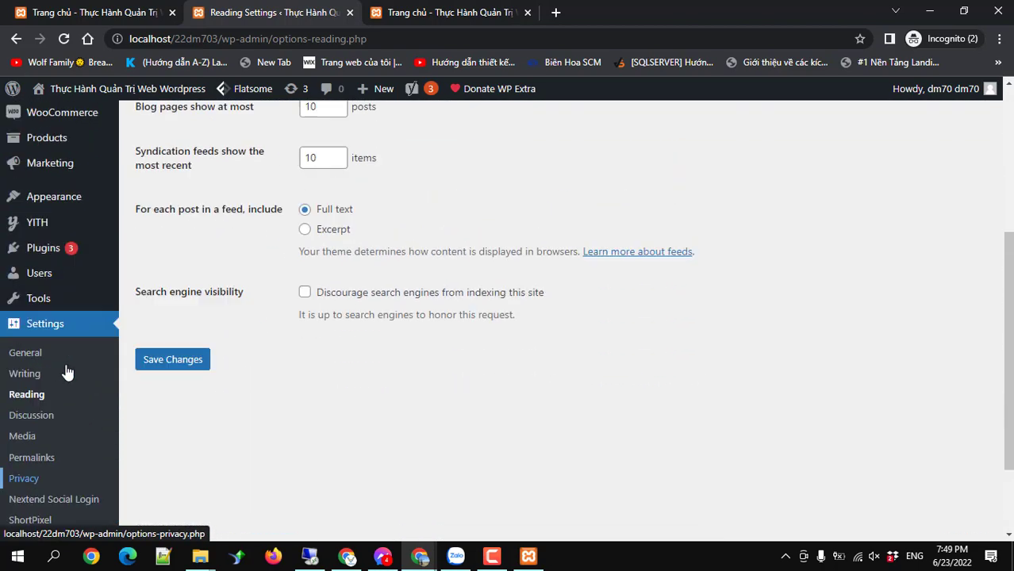
{"action": "scroll", "coordinate": [67, 371], "scroll_direction": "up", "scroll_amount": 4}
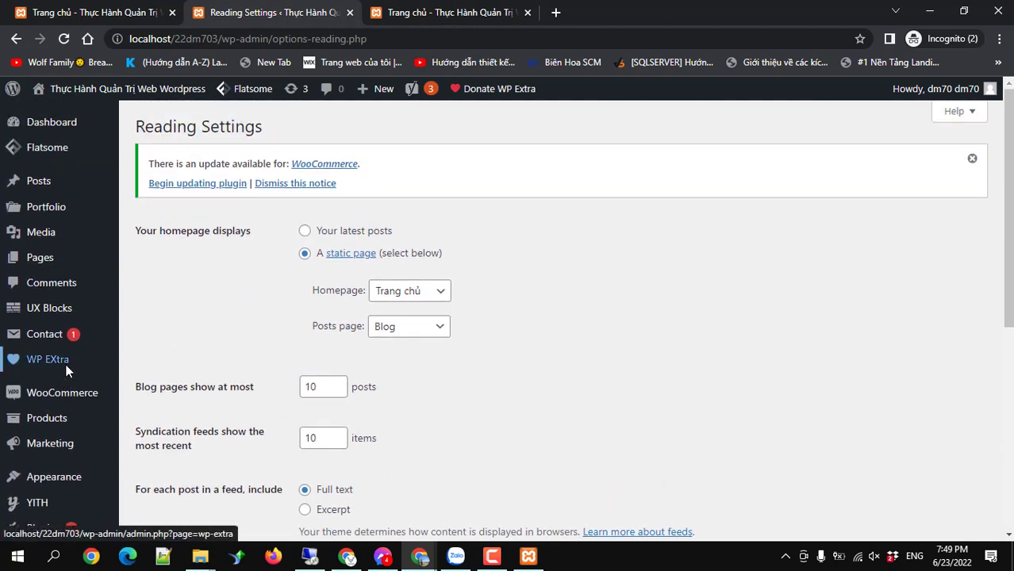
{"action": "mouse_move", "coordinate": [44, 342]}
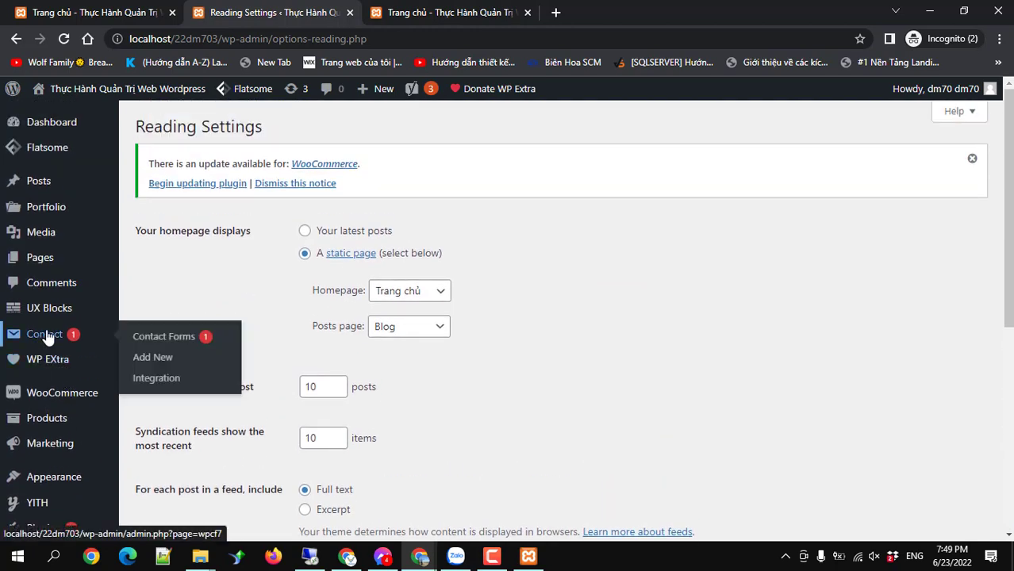
Bring up the Contact Form 7 forms list.
{"action": "left_click", "coordinate": [48, 336]}
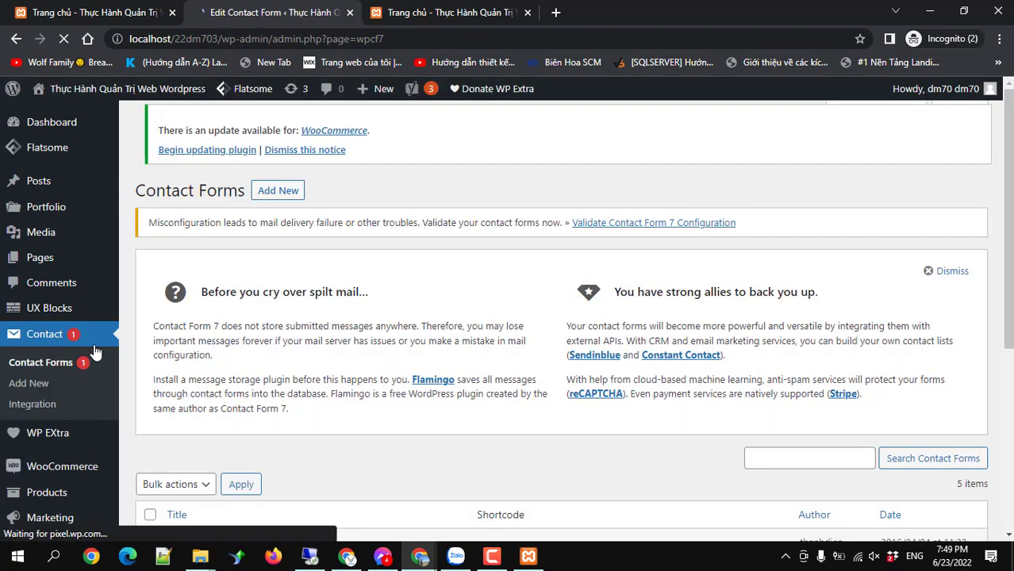
{"action": "scroll", "coordinate": [320, 380], "scroll_direction": "down", "scroll_amount": 2}
{"action": "scroll", "coordinate": [320, 380], "scroll_direction": "down", "scroll_amount": 4}
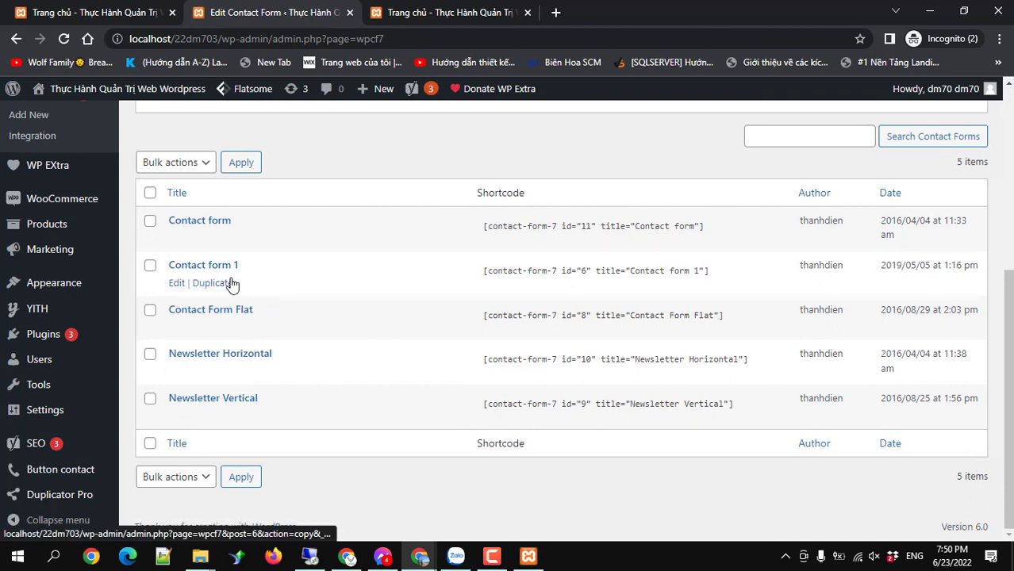
Inspect Contact form 1's Mail settings, selecting the To recipient address, then return to the list.
{"action": "left_click", "coordinate": [210, 270]}
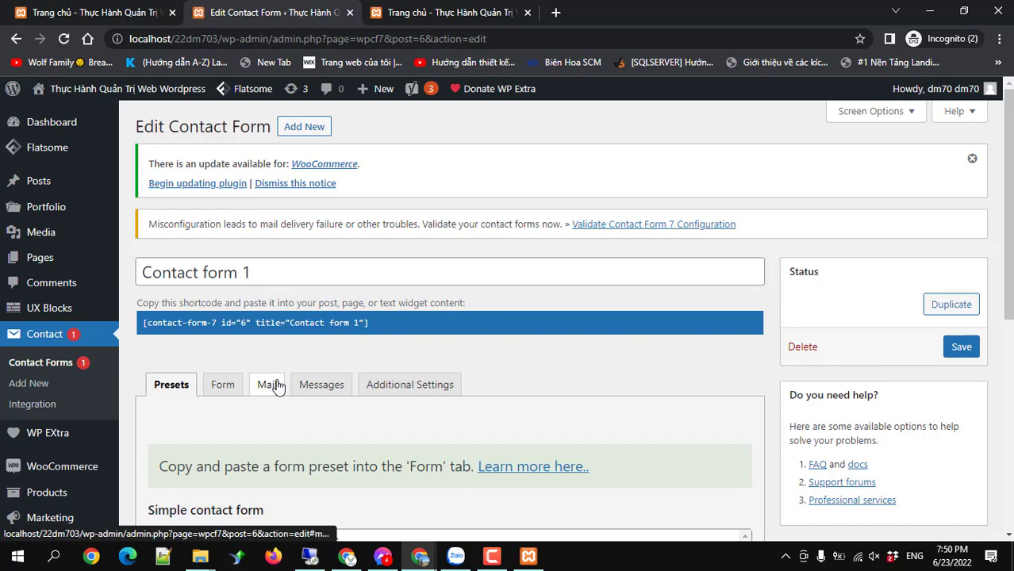
{"action": "left_click", "coordinate": [270, 384]}
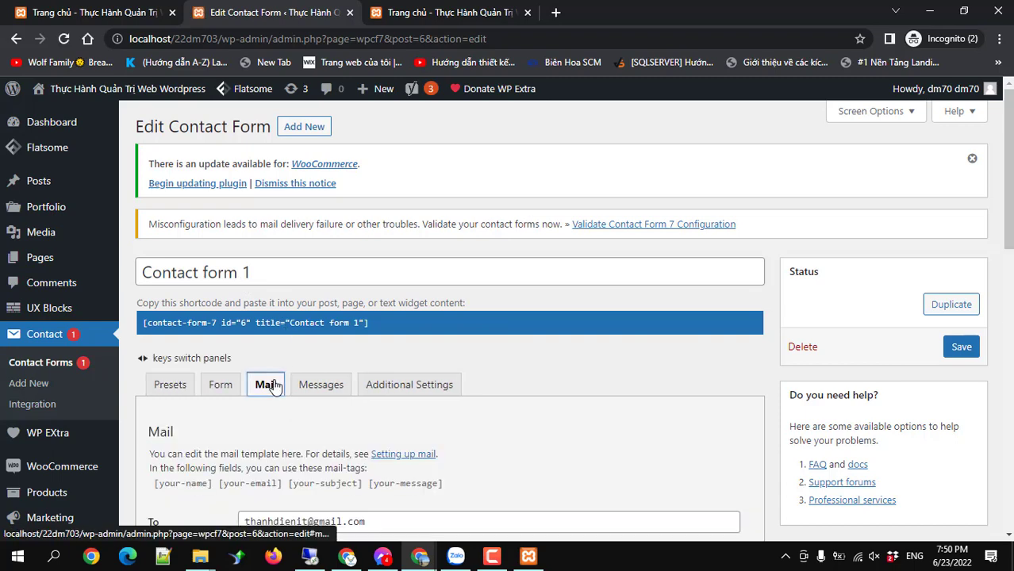
{"action": "scroll", "coordinate": [274, 381], "scroll_direction": "down", "scroll_amount": 3}
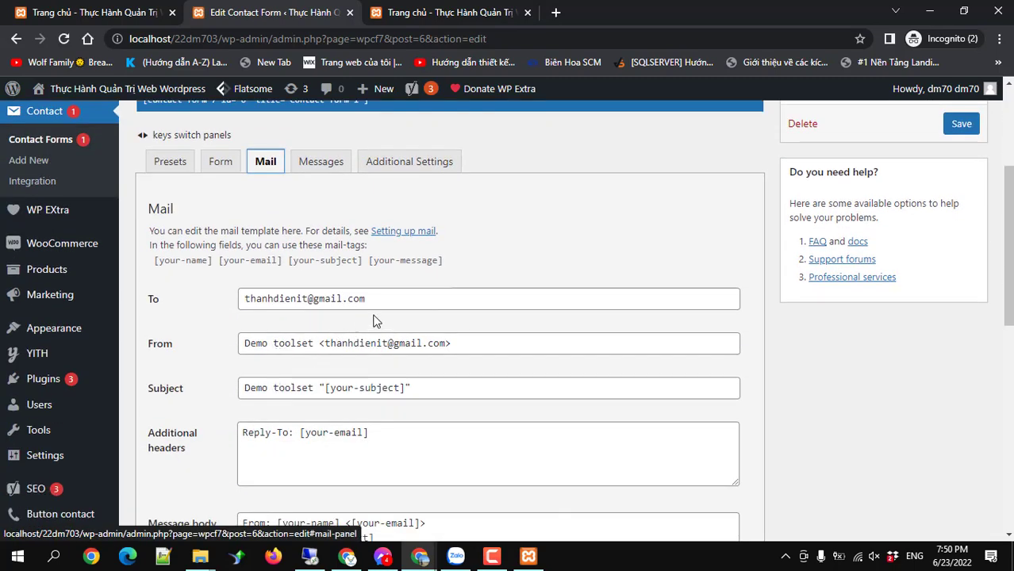
{"action": "scroll", "coordinate": [373, 319], "scroll_direction": "down", "scroll_amount": 2}
{"action": "scroll", "coordinate": [373, 319], "scroll_direction": "up", "scroll_amount": 1}
{"action": "left_click_drag", "start_coordinate": [371, 224], "coordinate": [230, 226]}
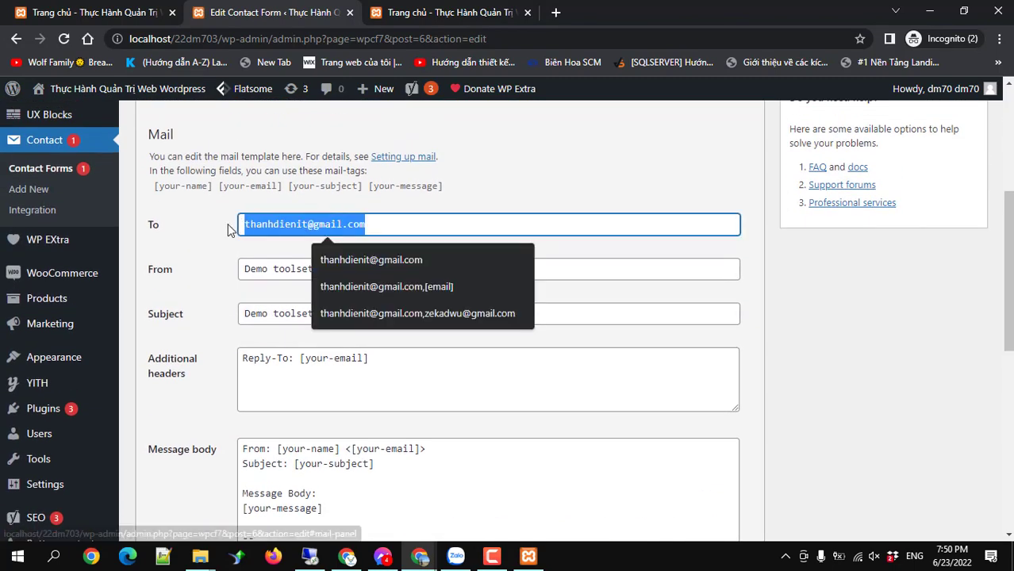
{"action": "left_click", "coordinate": [16, 38]}
{"action": "scroll", "coordinate": [288, 334], "scroll_direction": "down", "scroll_amount": 4}
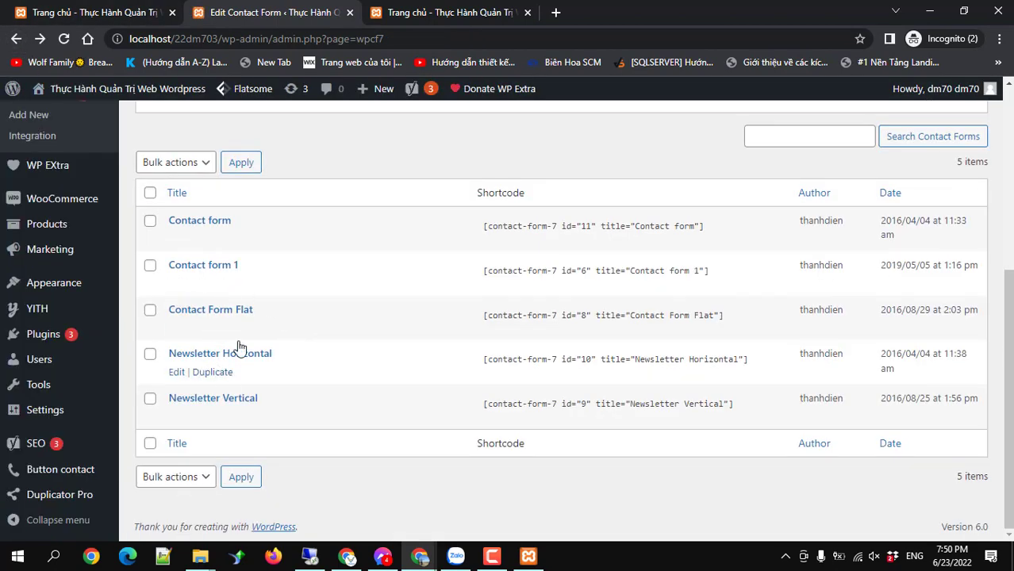
Confirm Contact Form Flat's Mail tab fields are empty and return to the forms list.
{"action": "left_click", "coordinate": [232, 312]}
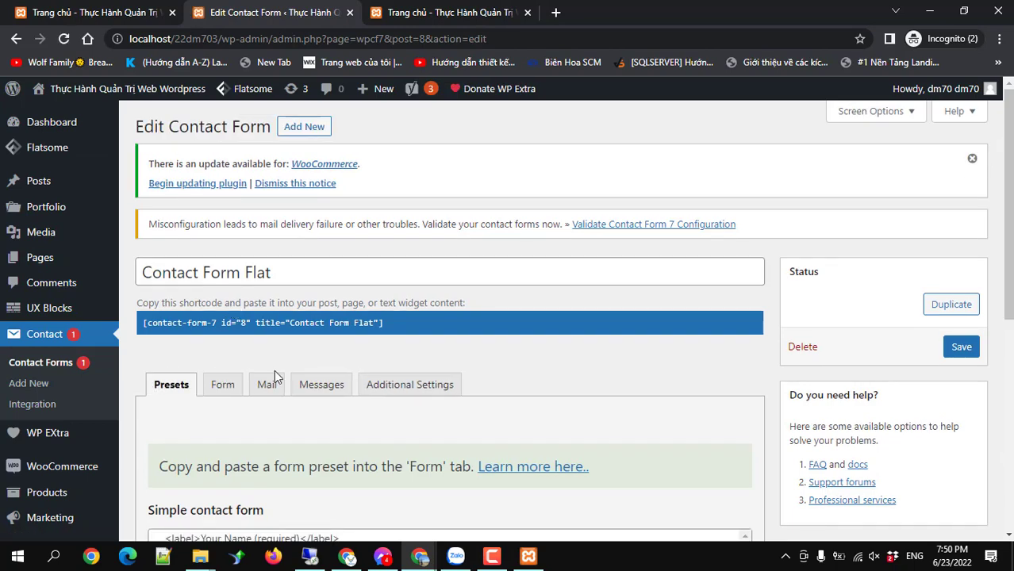
{"action": "left_click", "coordinate": [267, 384]}
{"action": "scroll", "coordinate": [277, 381], "scroll_direction": "down", "scroll_amount": 2}
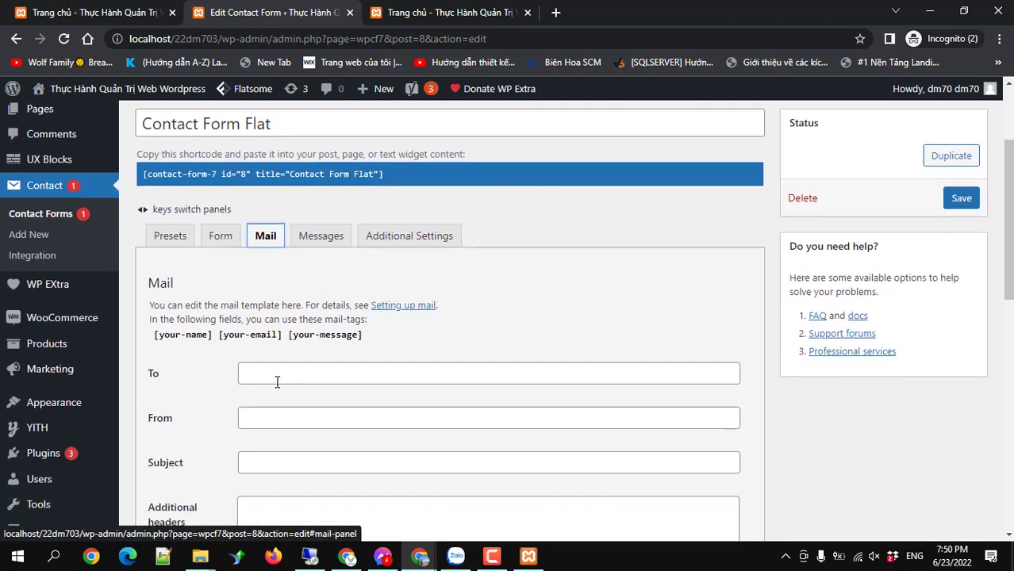
{"action": "scroll", "coordinate": [277, 382], "scroll_direction": "down", "scroll_amount": 5}
{"action": "scroll", "coordinate": [277, 381], "scroll_direction": "up", "scroll_amount": 5}
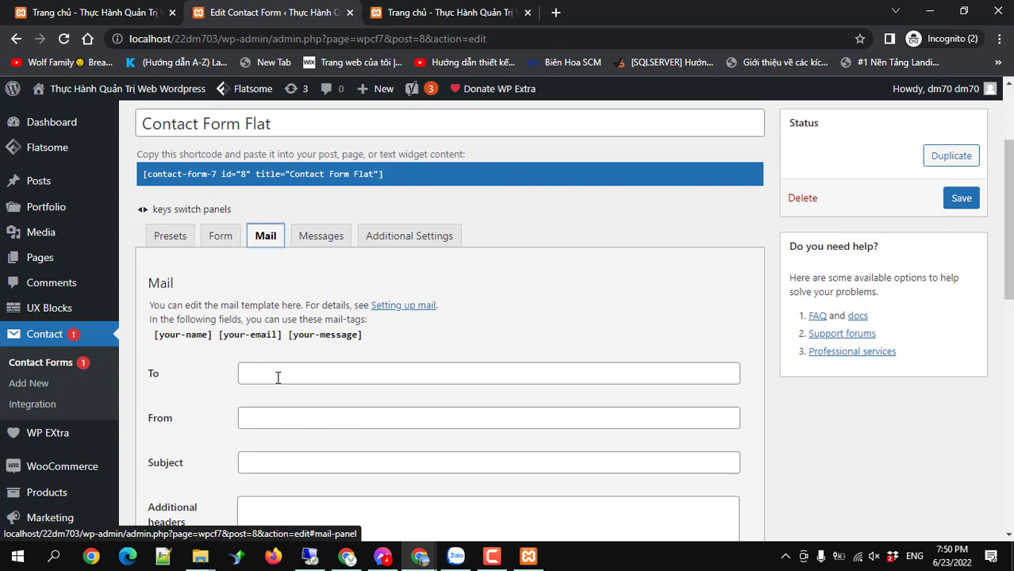
{"action": "left_click", "coordinate": [15, 40]}
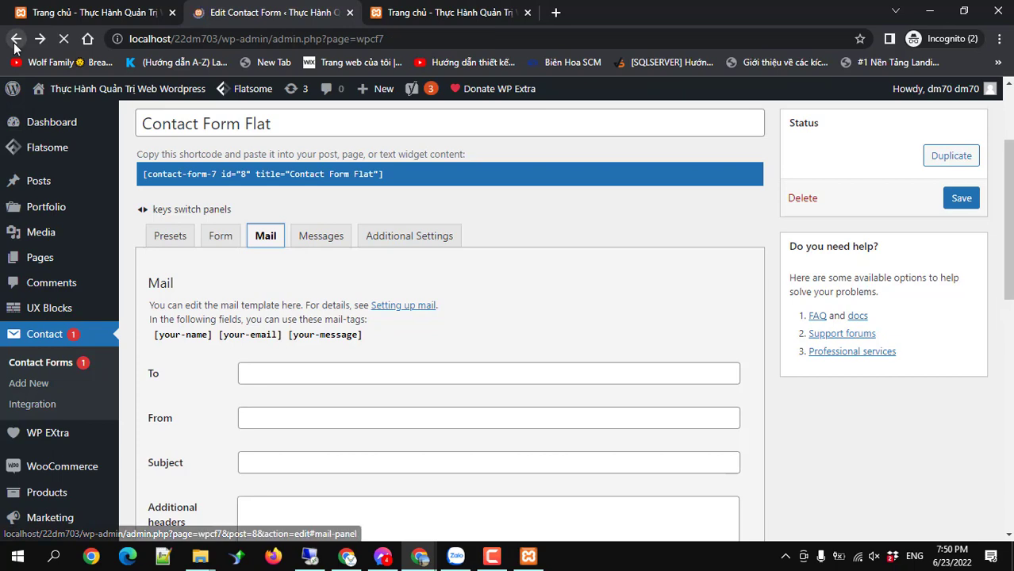
Look over the five-form list beneath the WooCommerce update and misconfiguration notices.
{"action": "mouse_move", "coordinate": [265, 262]}
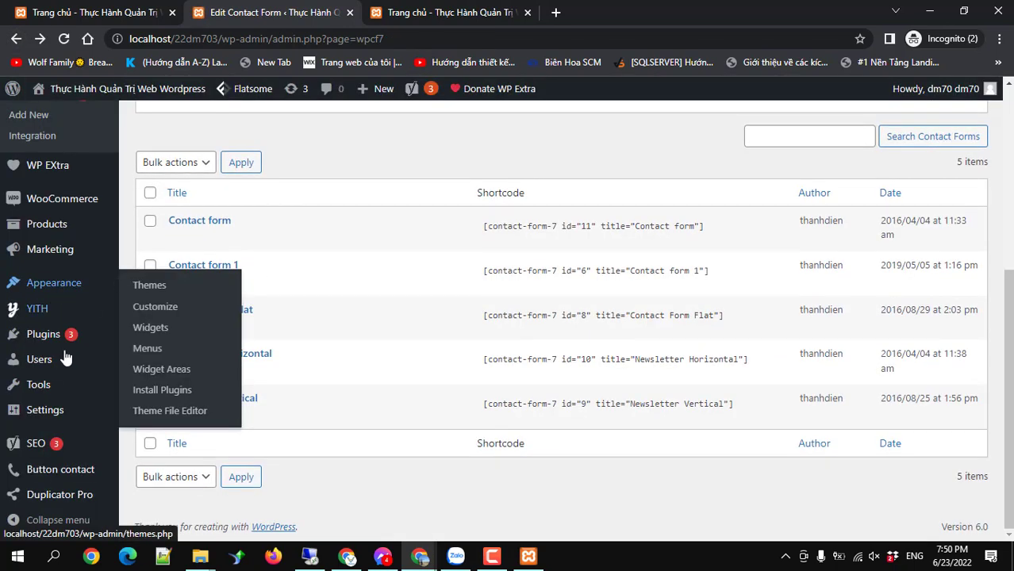
{"action": "mouse_move", "coordinate": [80, 428]}
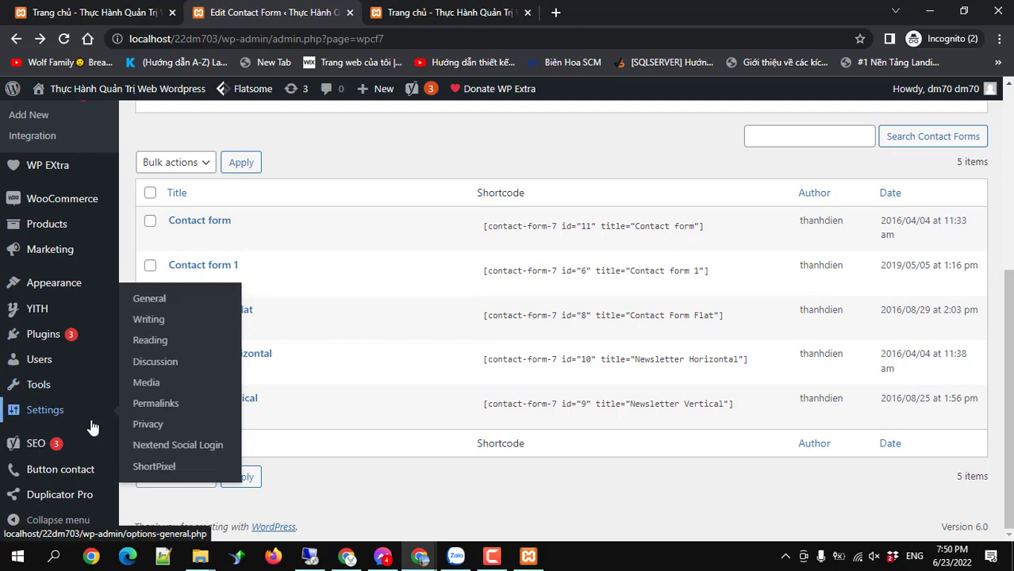
{"action": "scroll", "coordinate": [90, 430], "scroll_direction": "up", "scroll_amount": 4}
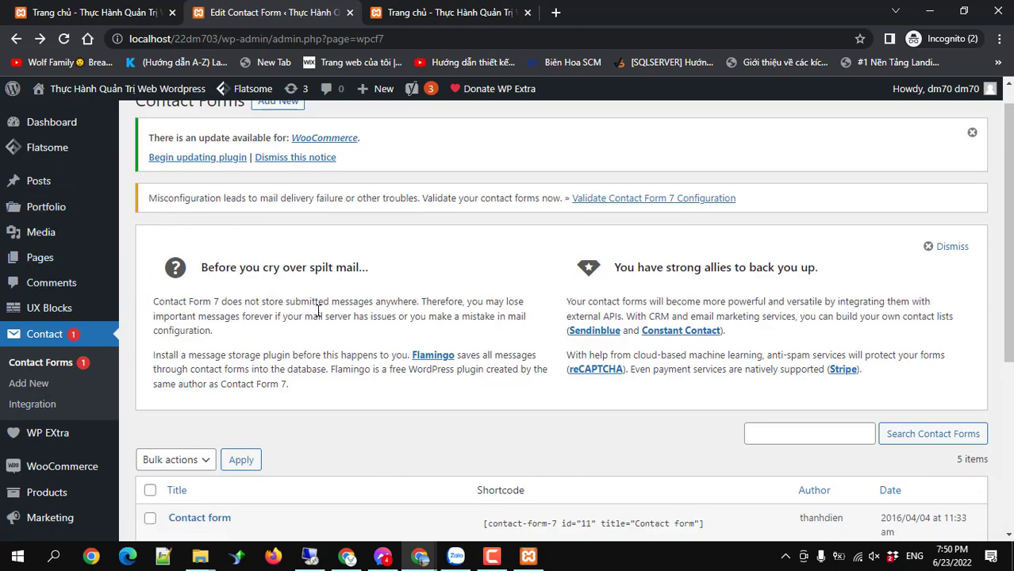
{"action": "mouse_move", "coordinate": [480, 562]}
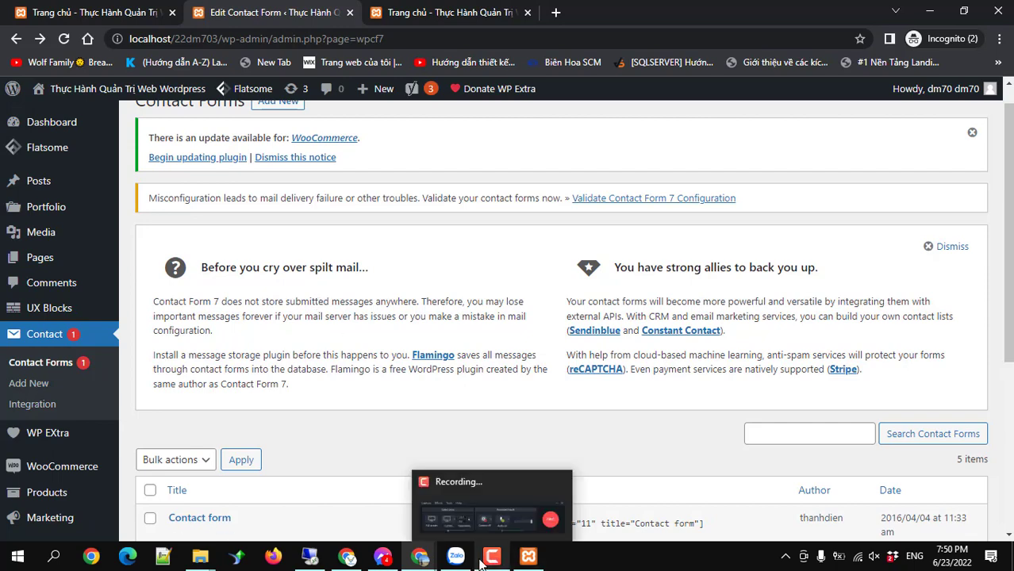
{"action": "left_click", "coordinate": [494, 497]}
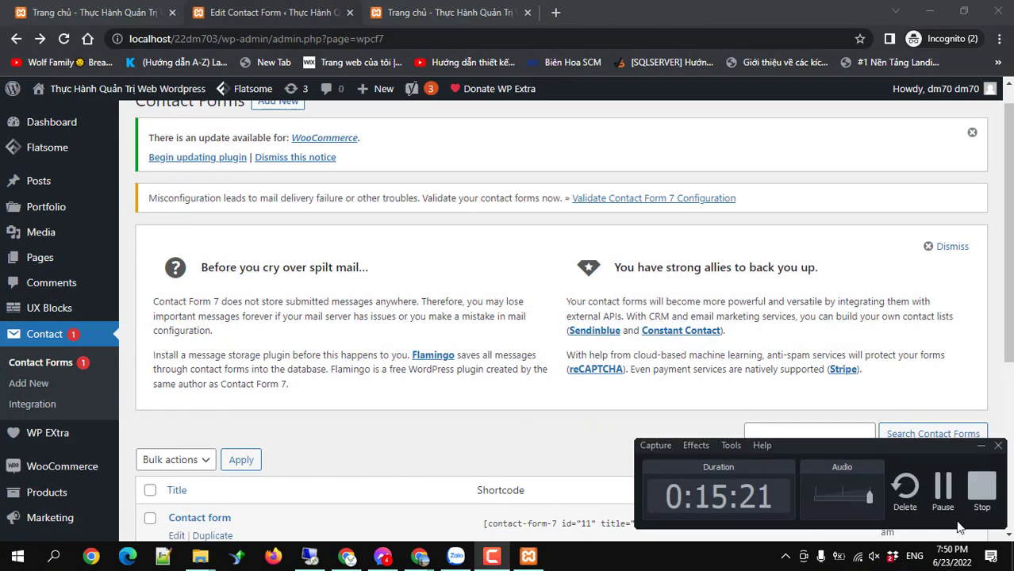